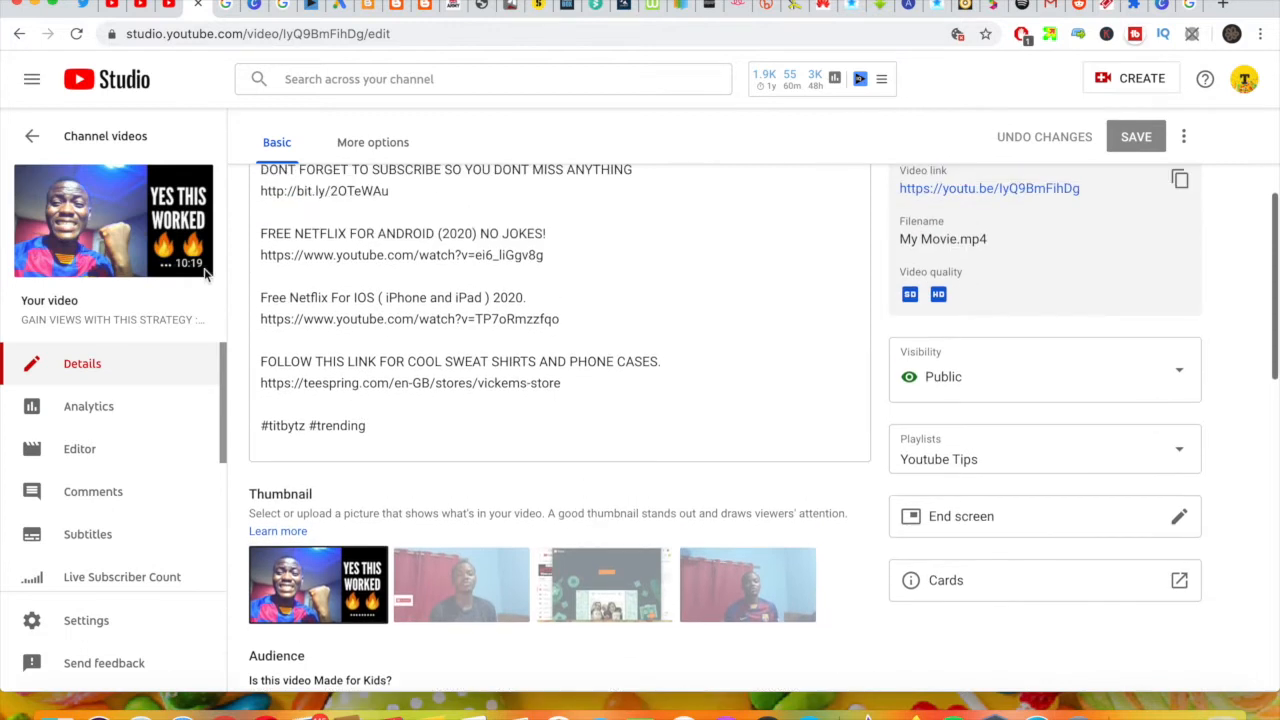
# Step: Review the video's details page and view the change and download options for its custom thumbnail
pyautogui.scroll(4, 364, 240)
pyautogui.scroll(2, 364, 240)
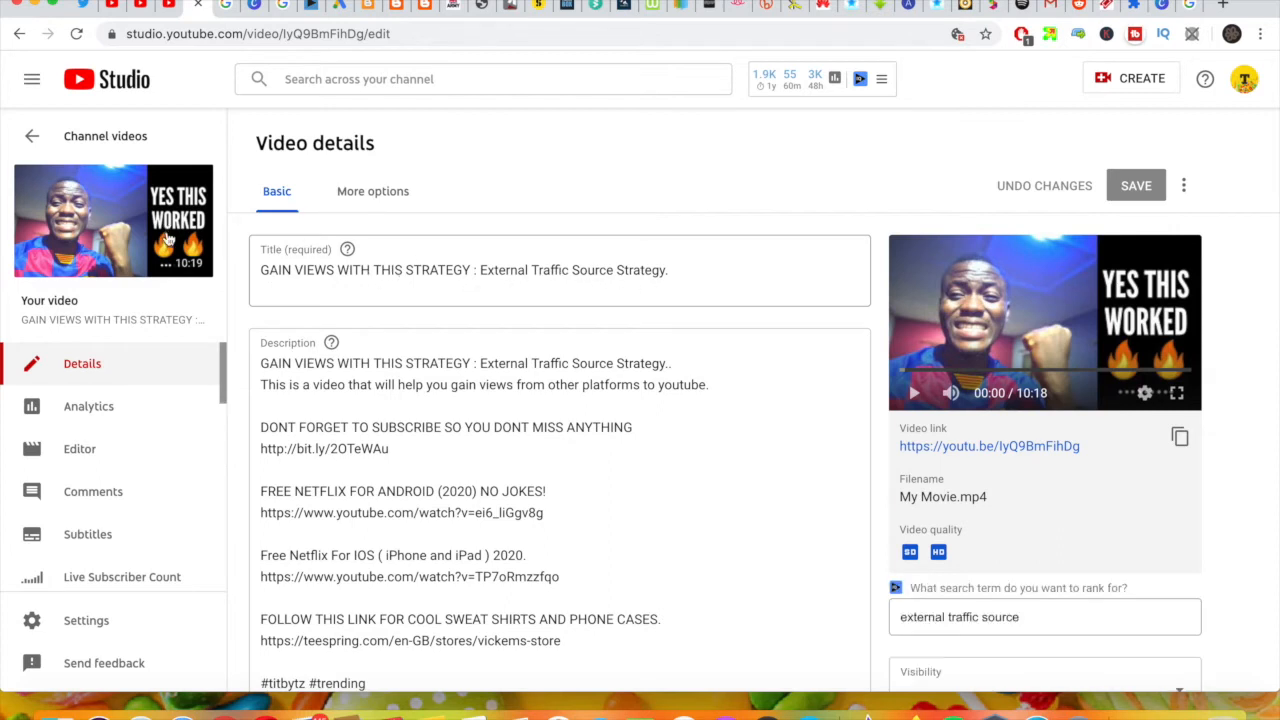
pyautogui.moveTo(165, 232)
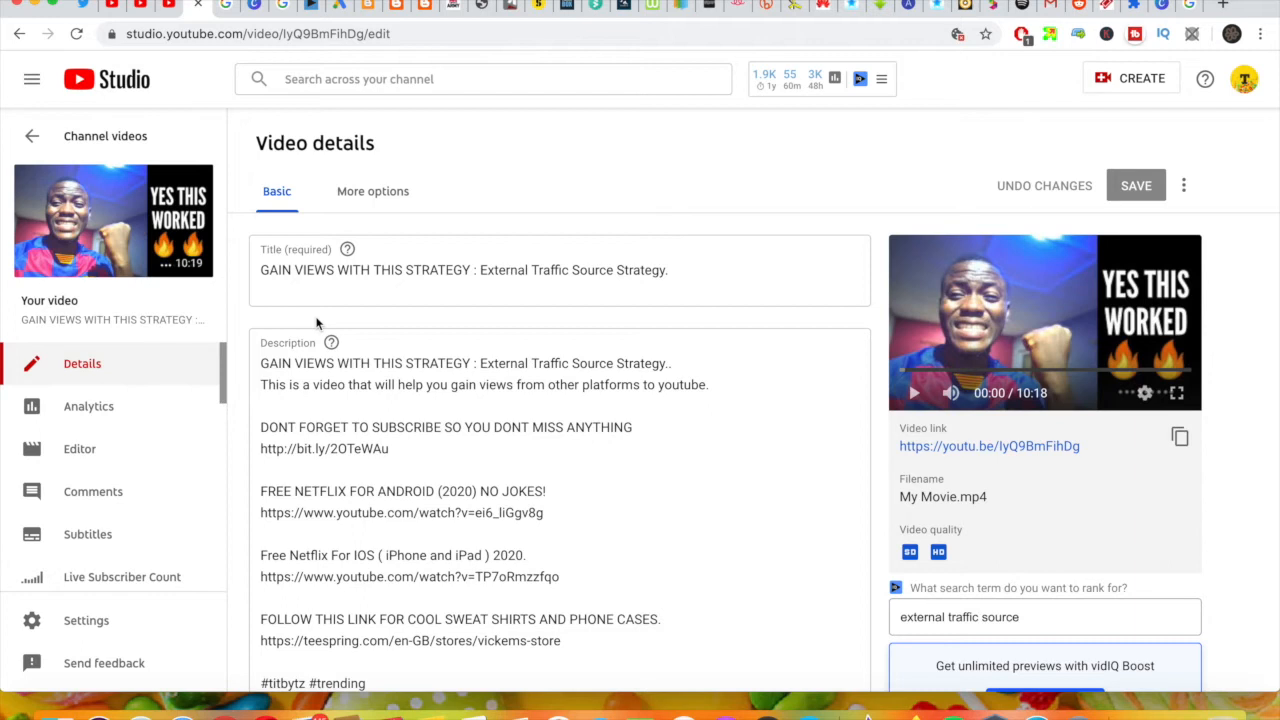
pyautogui.scroll(-10, 350, 345)
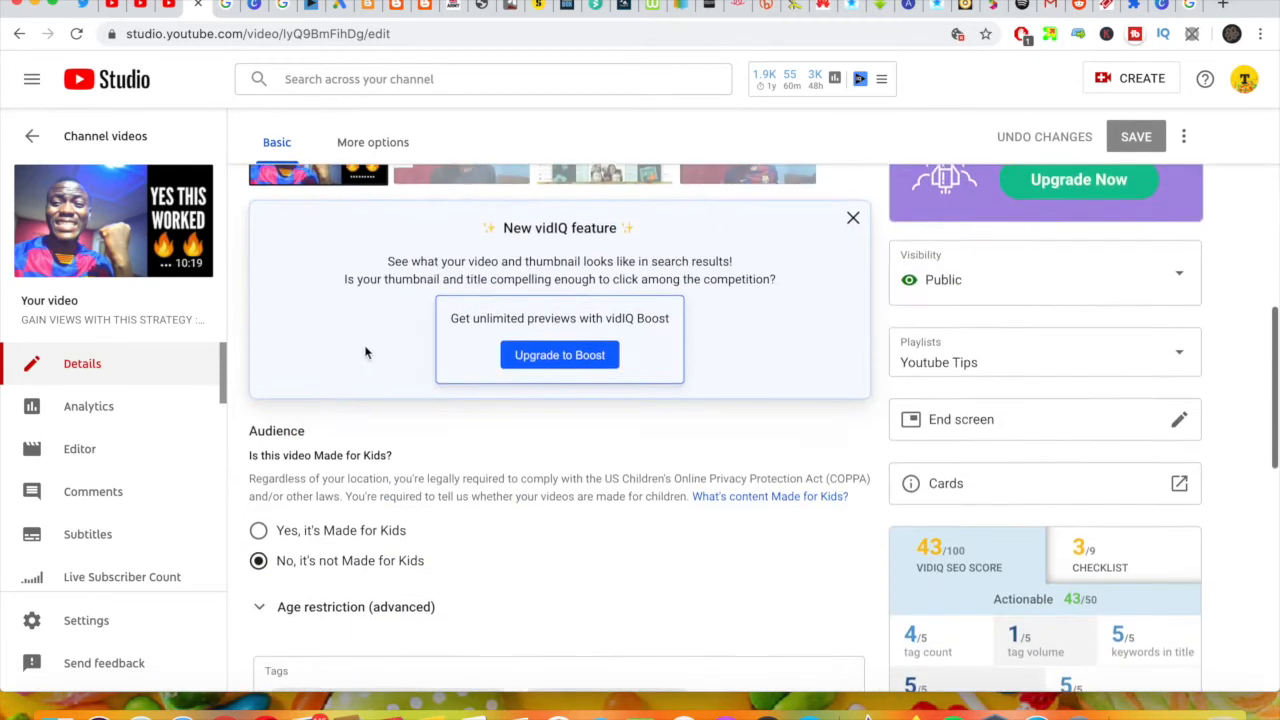
pyautogui.scroll(3, 364, 350)
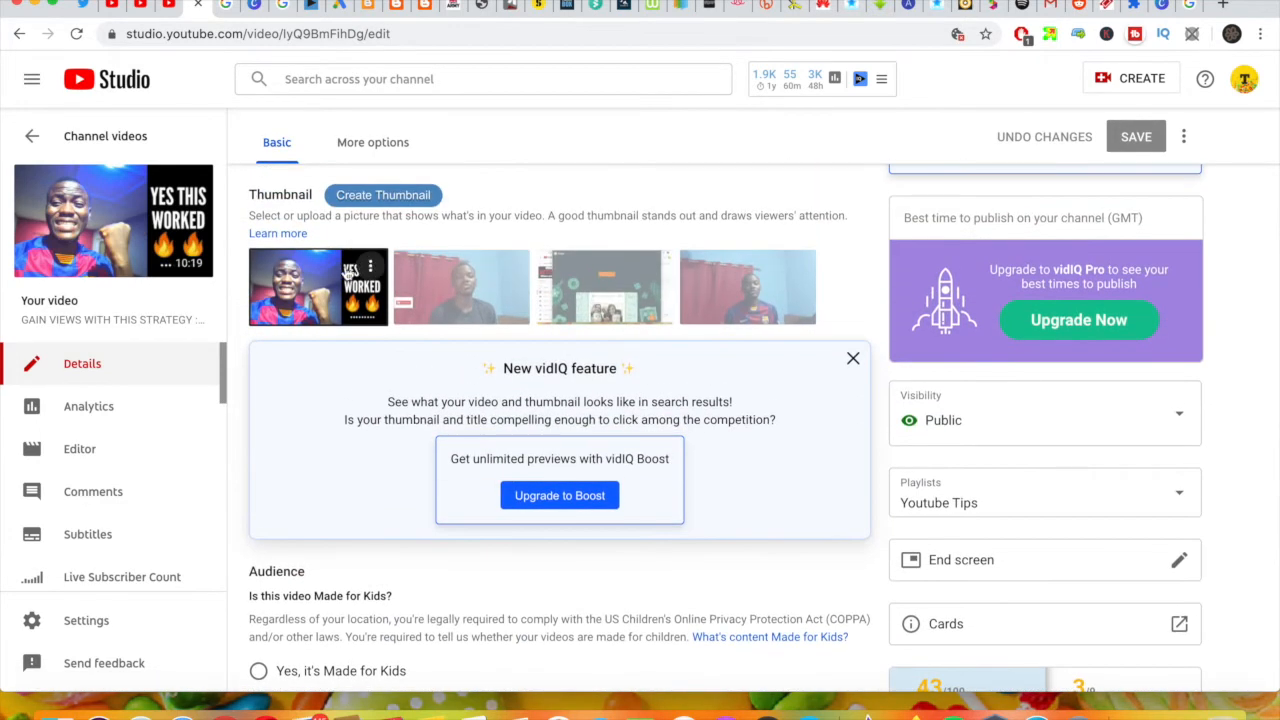
pyautogui.click(370, 266)
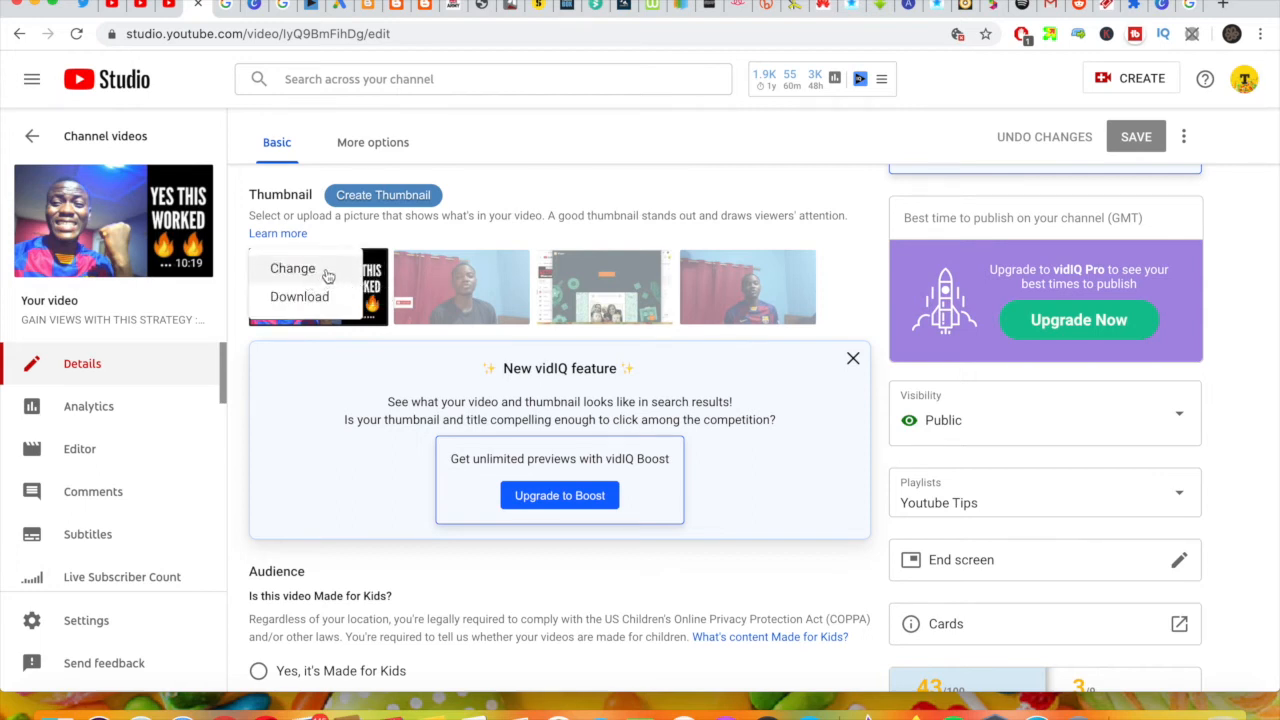
pyautogui.click(90, 140)
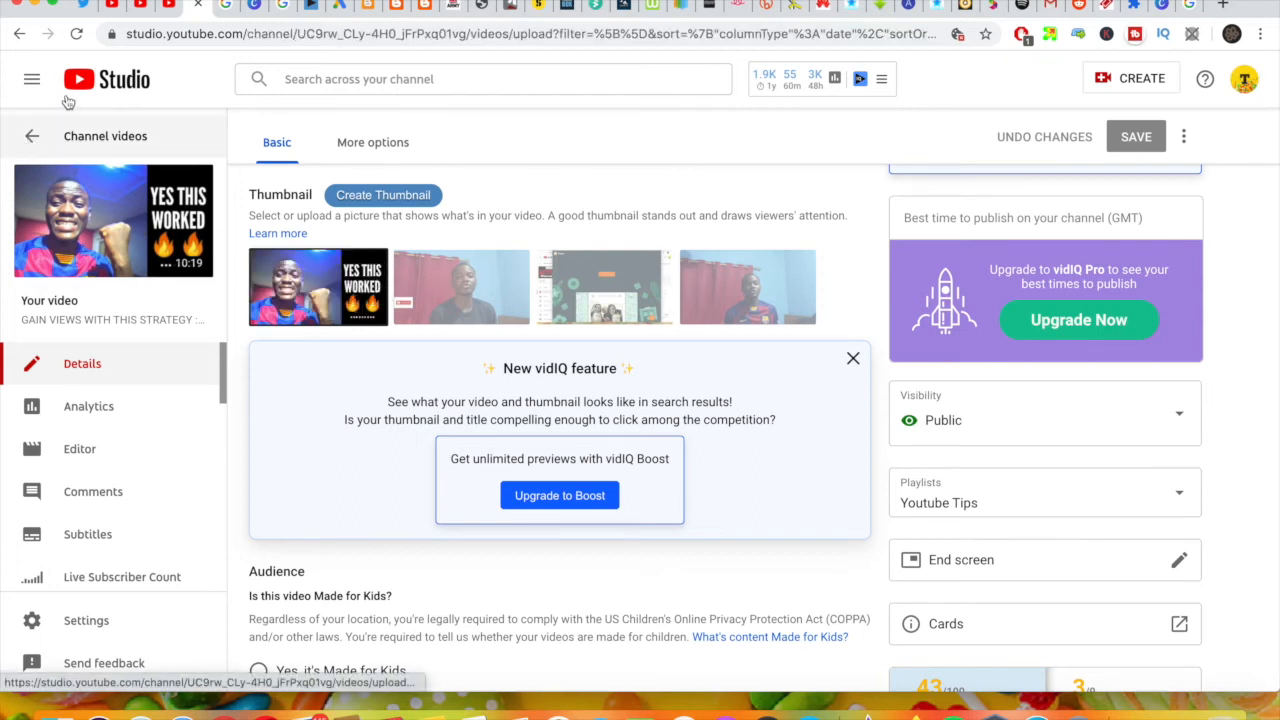
# Step: Switch to the YouTube home page and look through the thumbnails of the recommended videos
pyautogui.click(130, 6)
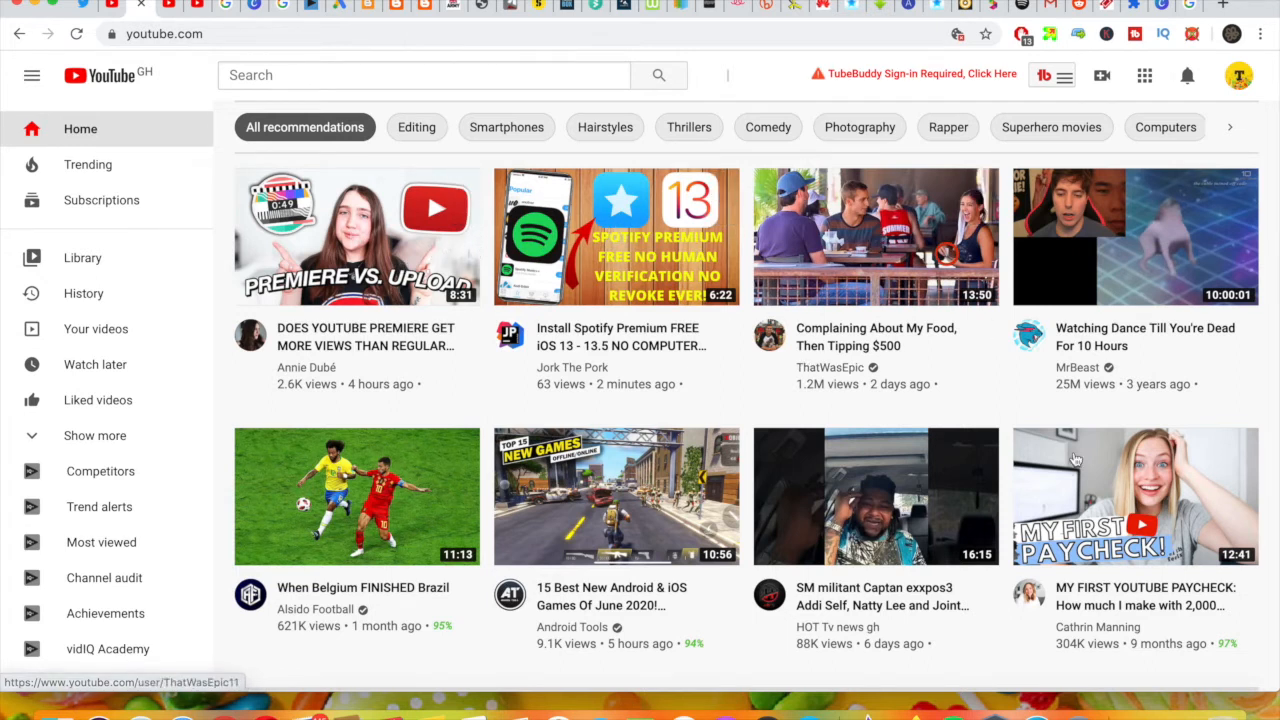
pyautogui.scroll(-4, 900, 520)
pyautogui.scroll(-2, 838, 566)
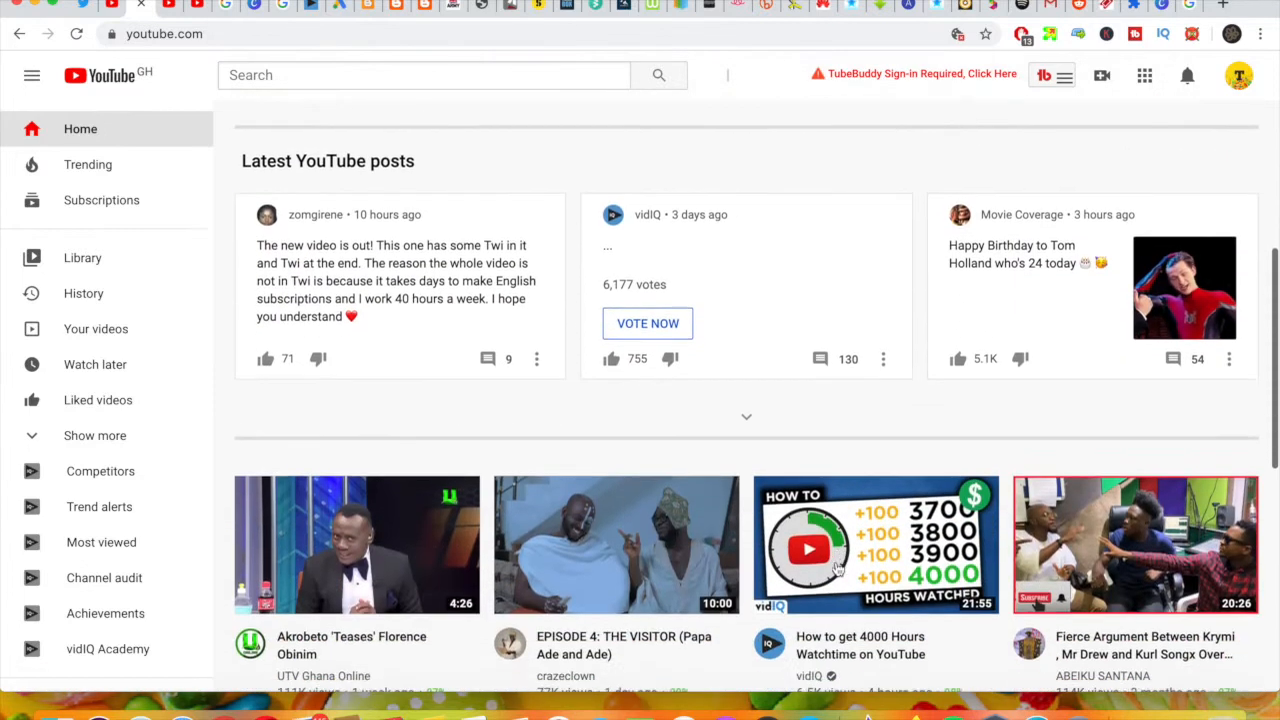
pyautogui.scroll(-1, 838, 566)
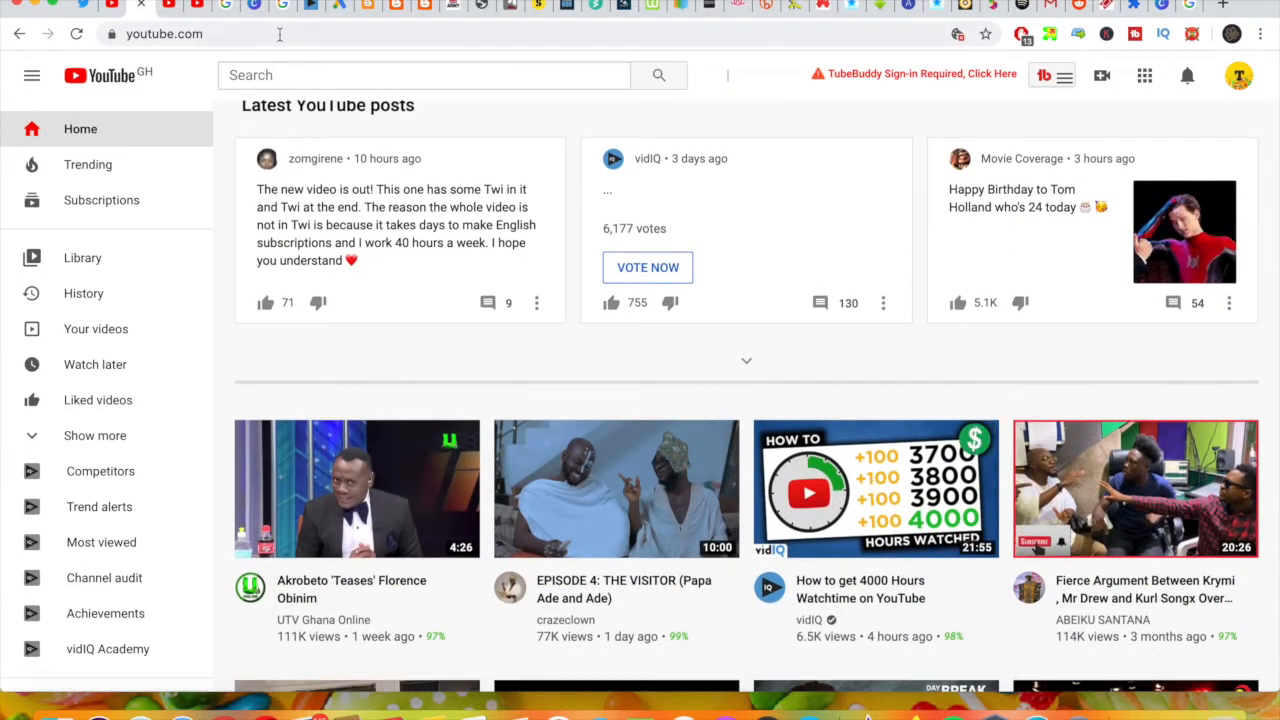
# Step: Search Google for "canva" and open the "Log in to Canva" result
pyautogui.click(228, 6)
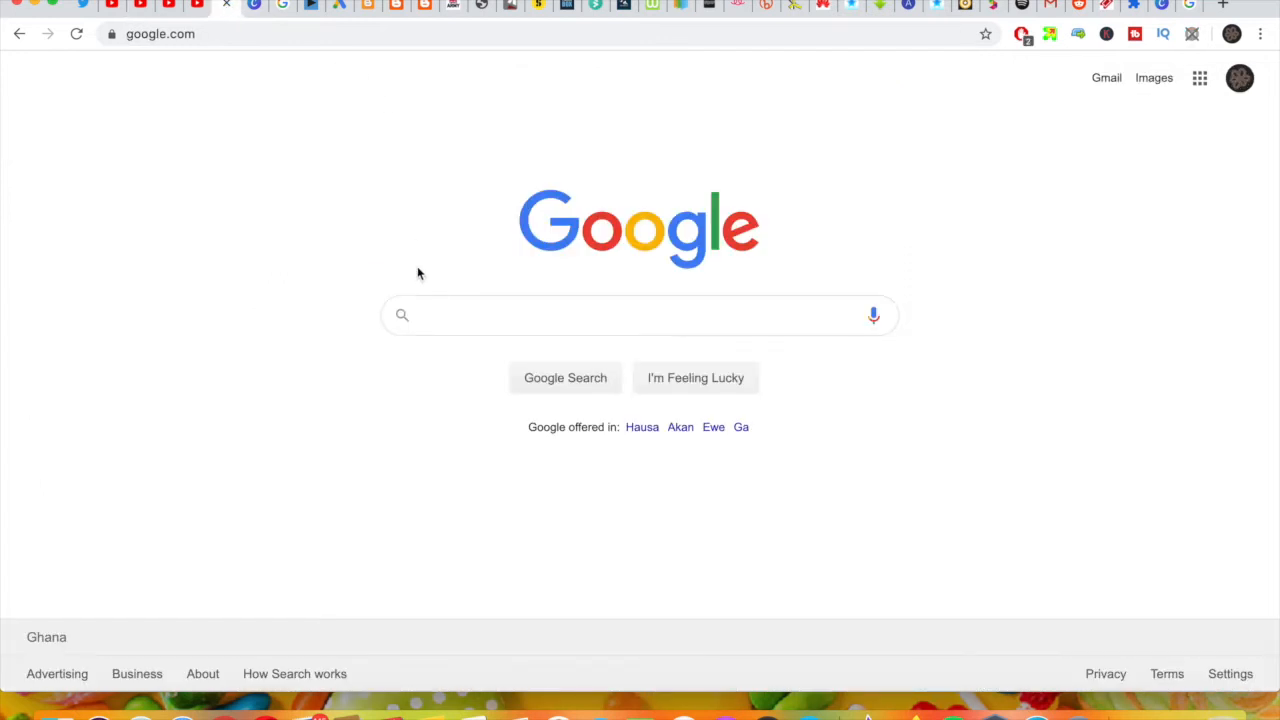
pyautogui.write('can')
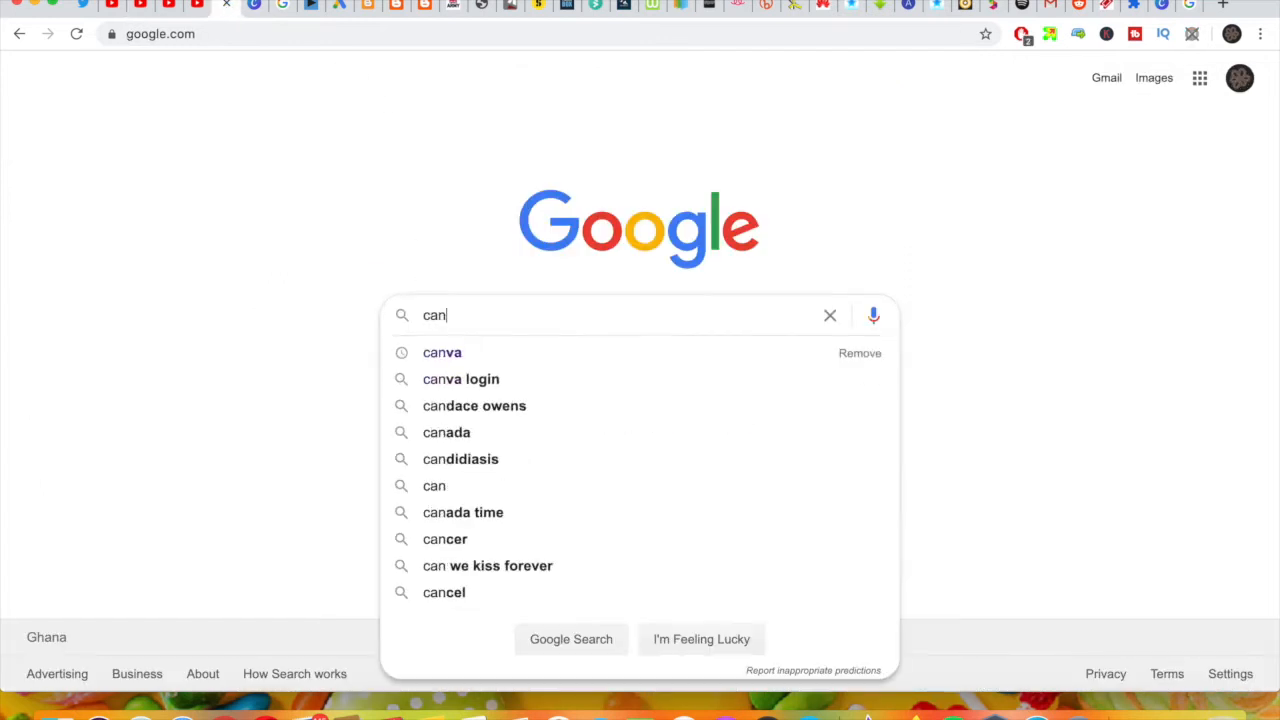
pyautogui.write('va')
pyautogui.press('Return')
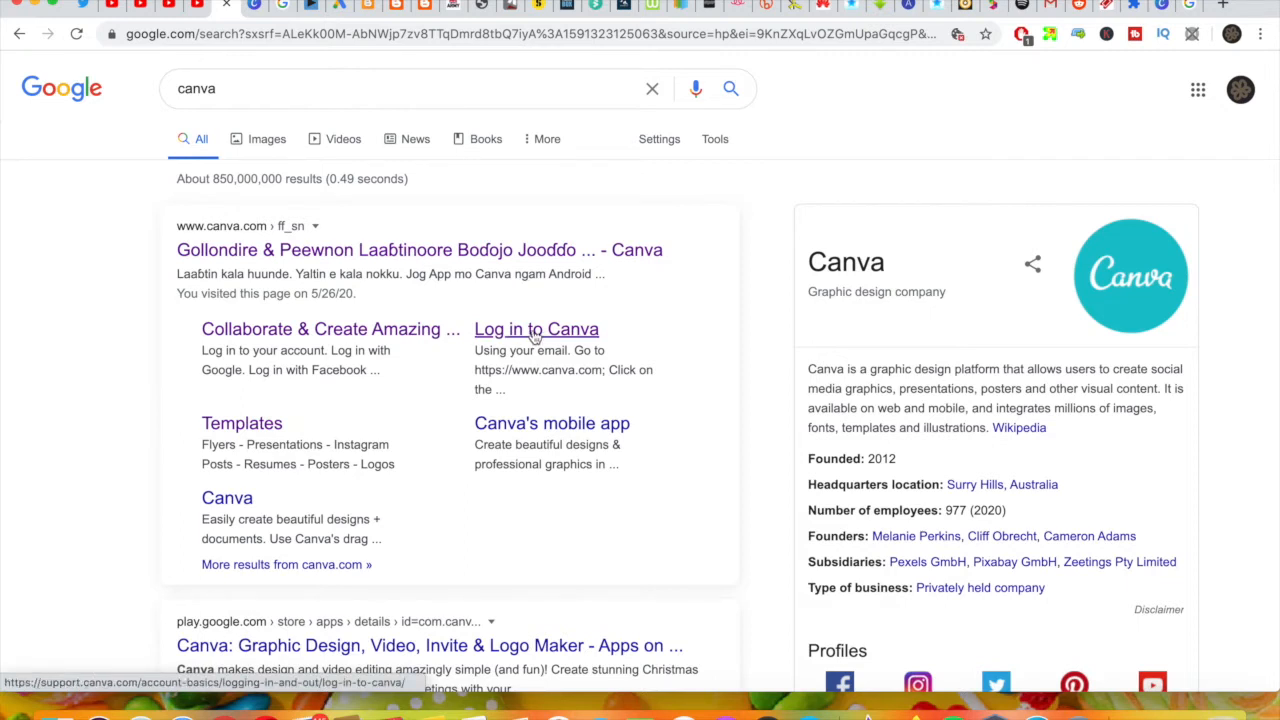
pyautogui.click(535, 338)
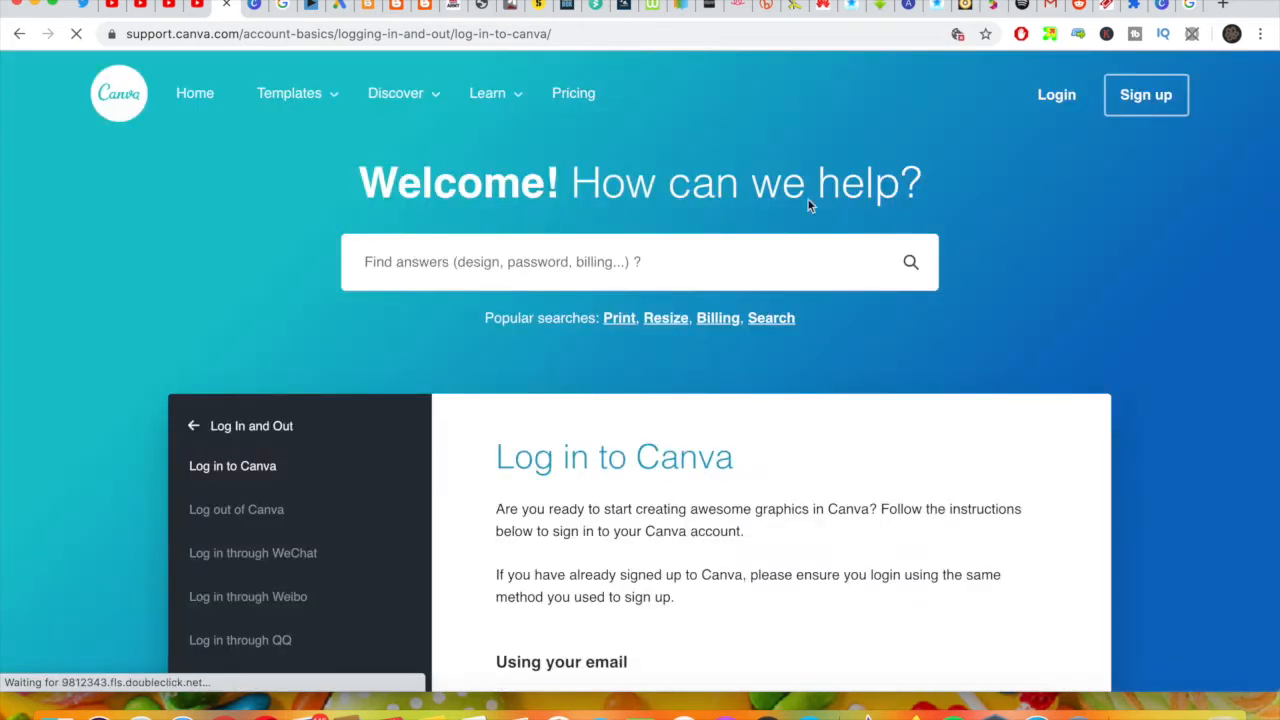
# Step: Log in to Canva with a Google account
pyautogui.click(1060, 97)
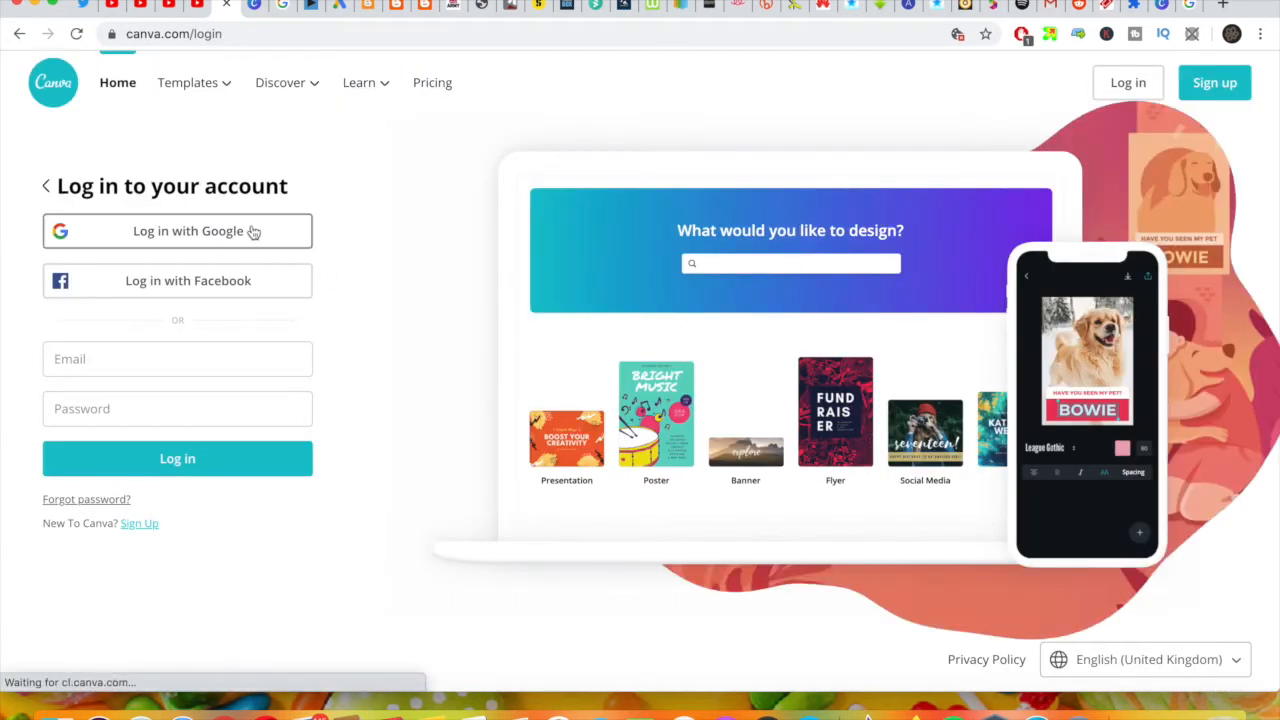
pyautogui.click(250, 231)
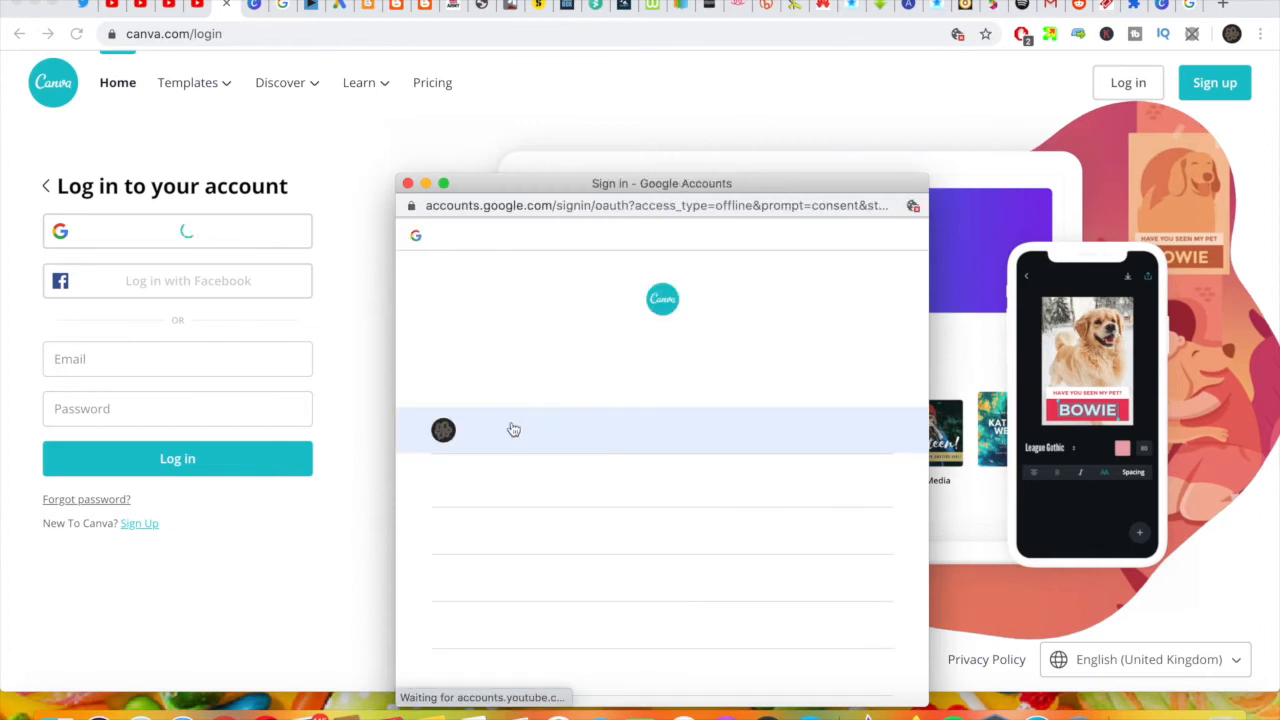
pyautogui.click(491, 487)
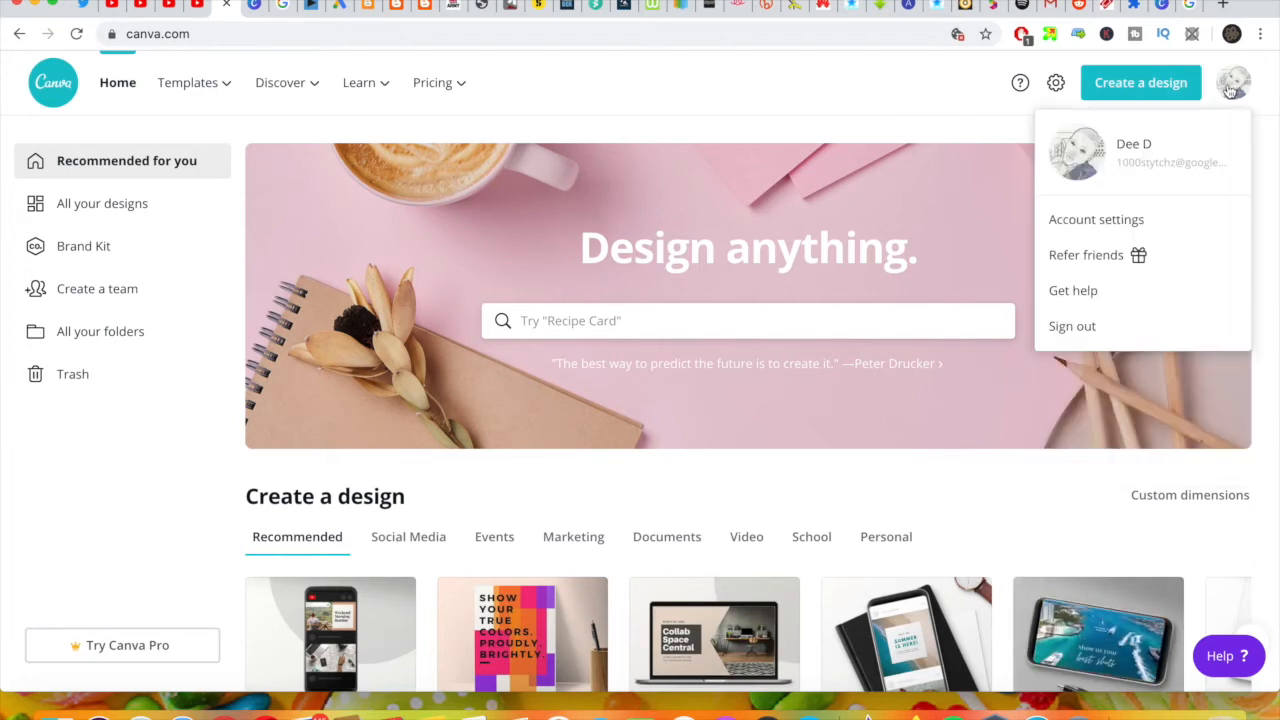
# Step: Create a new YouTube Thumbnail design and apply the recently used "READY, SET, RUN!" template
pyautogui.click(1162, 87)
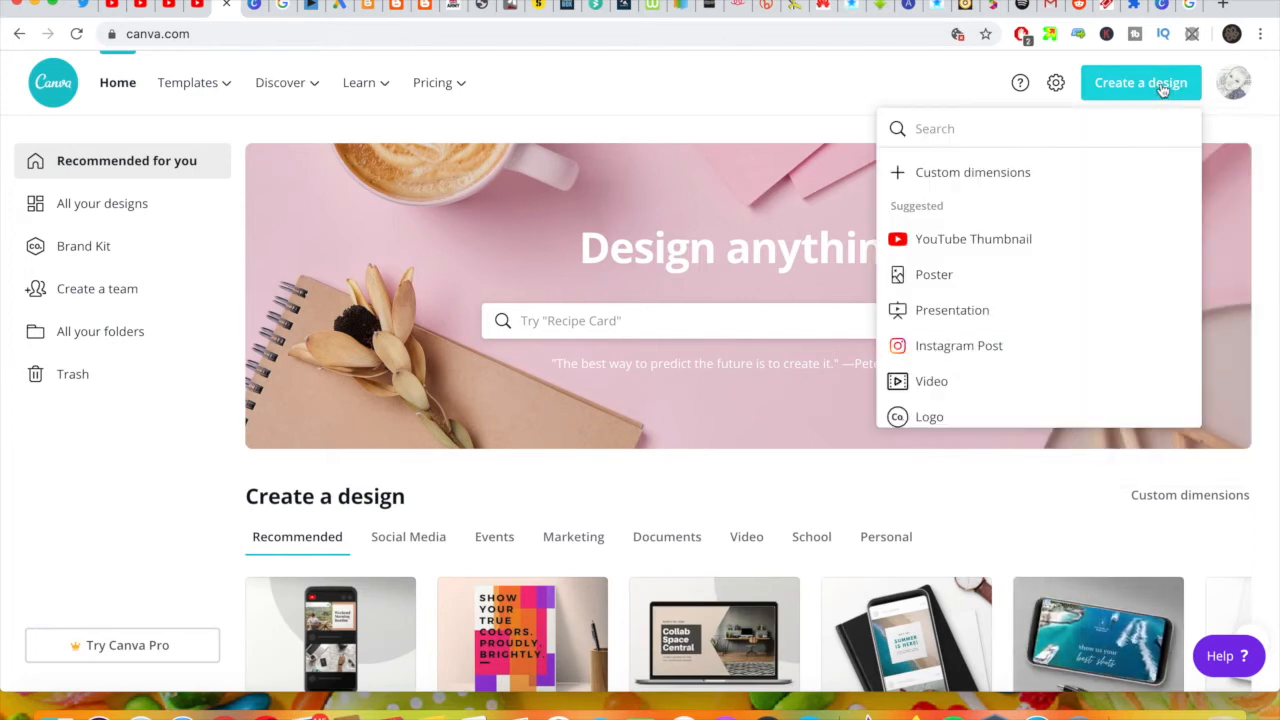
pyautogui.click(975, 243)
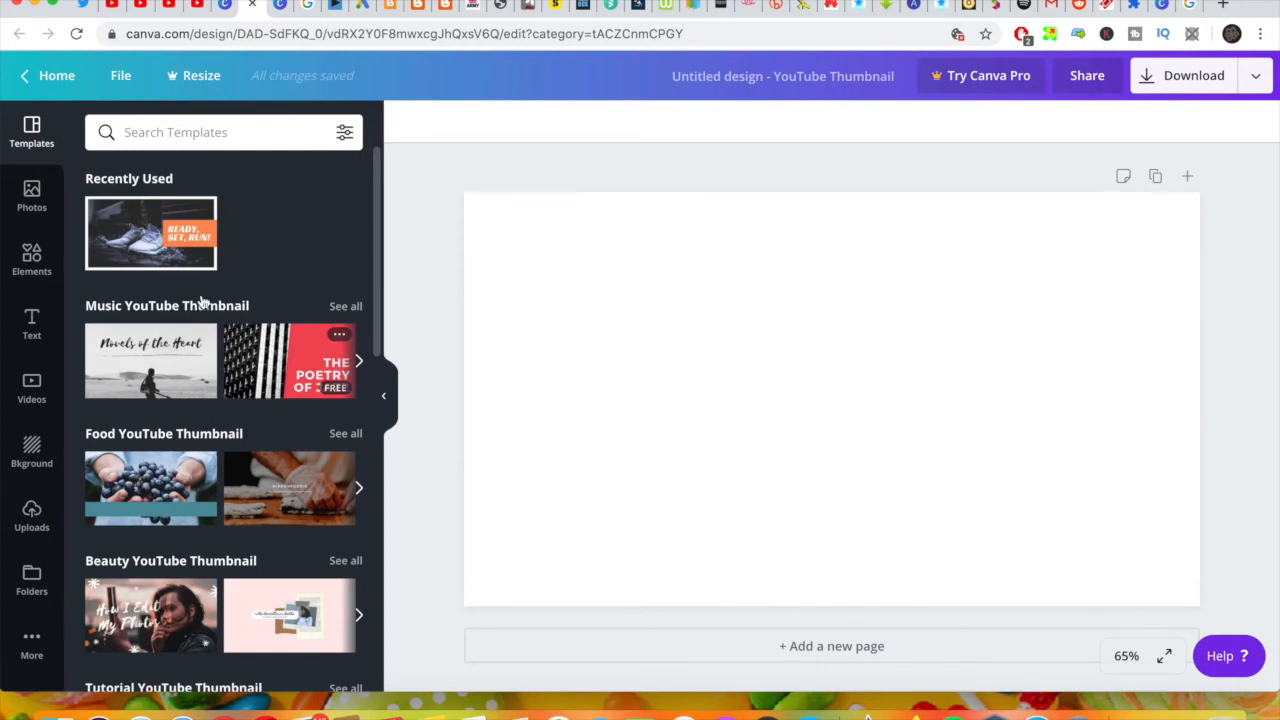
pyautogui.click(145, 244)
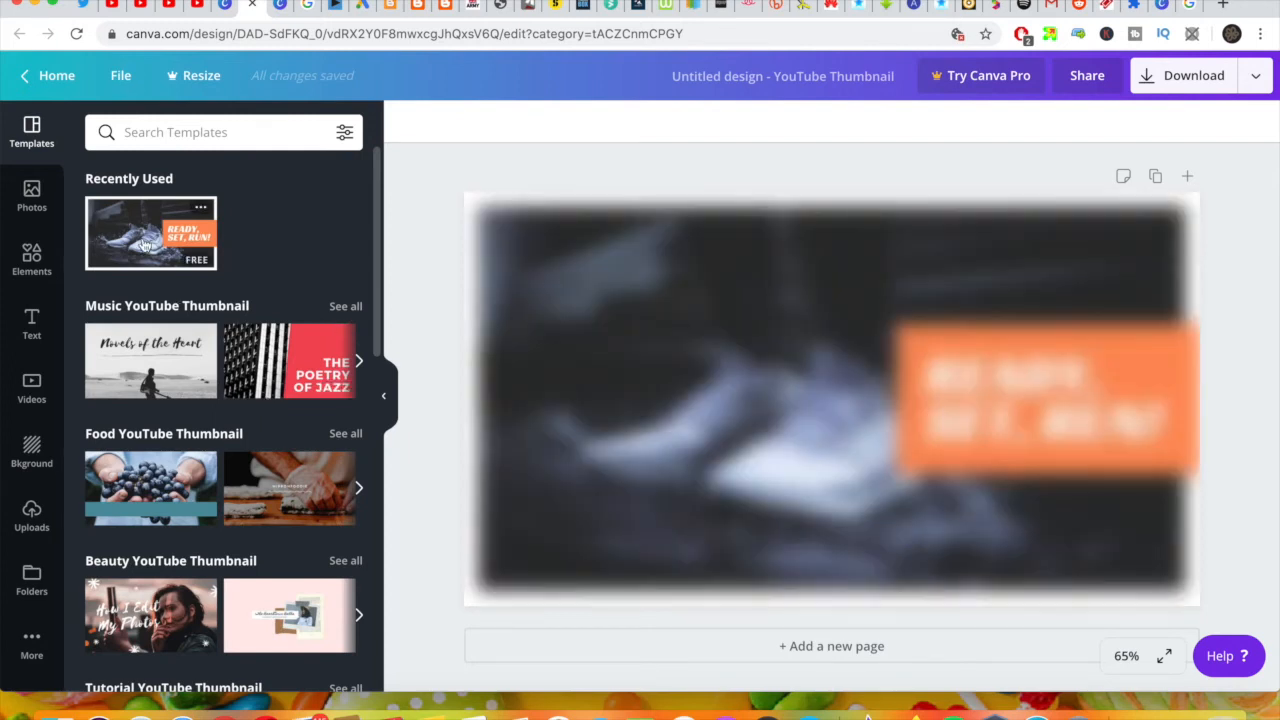
# Step: Delete the template's sneaker photo from the thumbnail
pyautogui.click(733, 385)
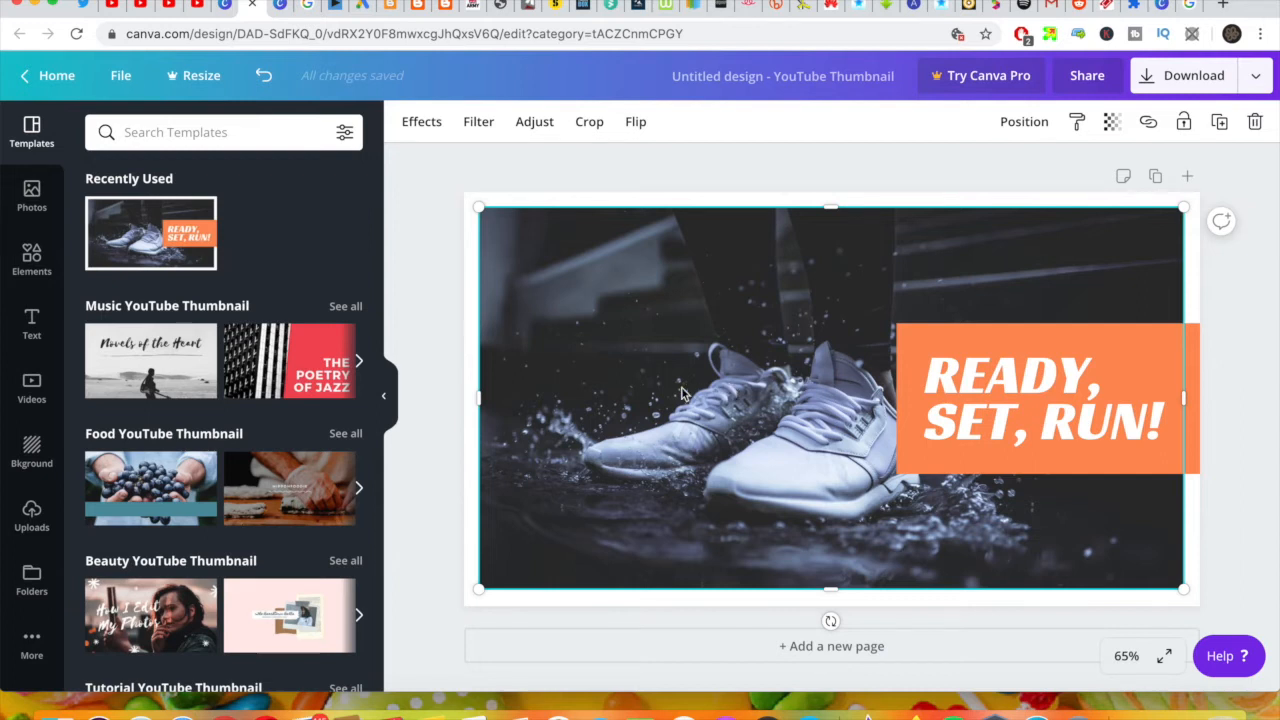
pyautogui.rightClick(720, 352)
pyautogui.click(771, 444)
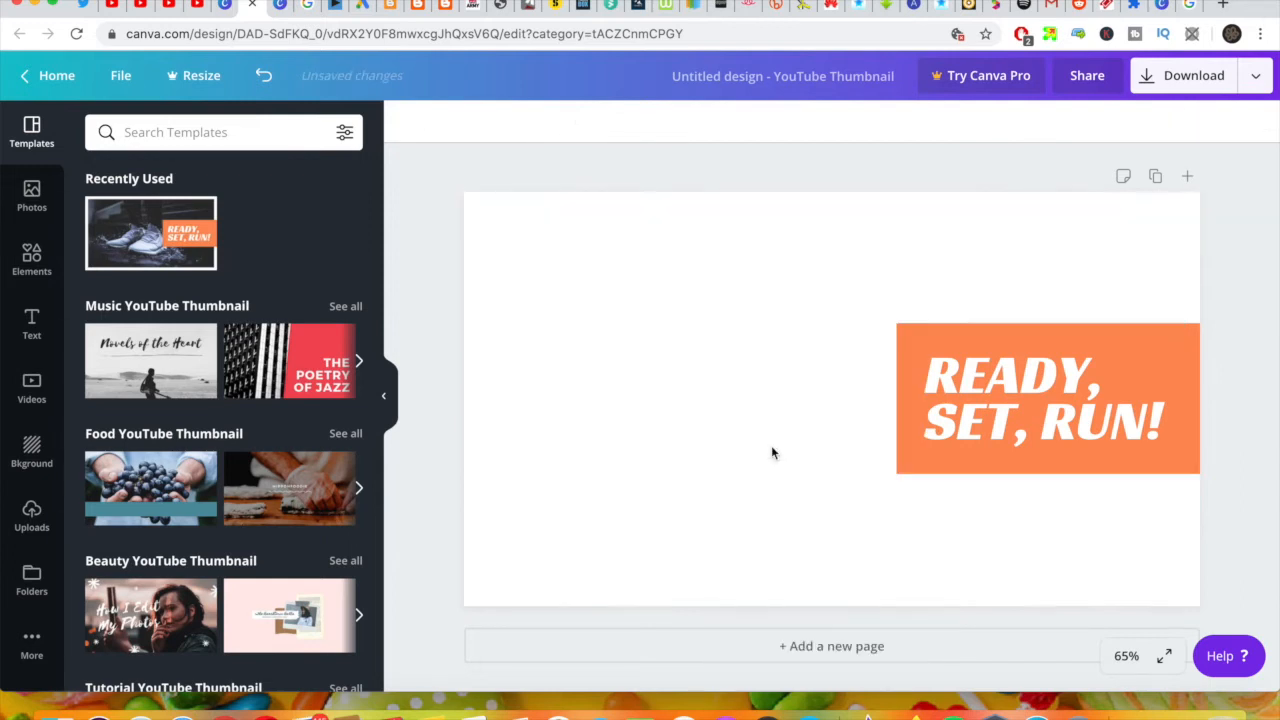
pyautogui.click(669, 323)
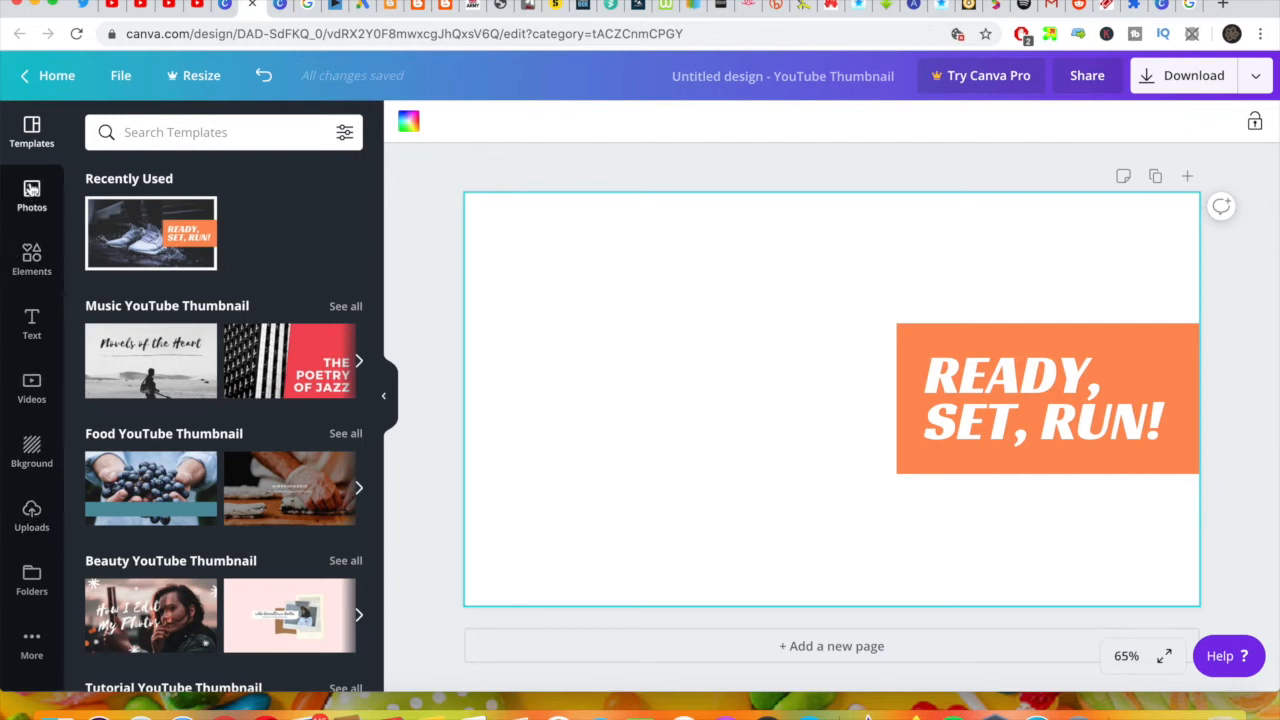
# Step: Browse the trending stock photos for the thumbnail
pyautogui.click(31, 190)
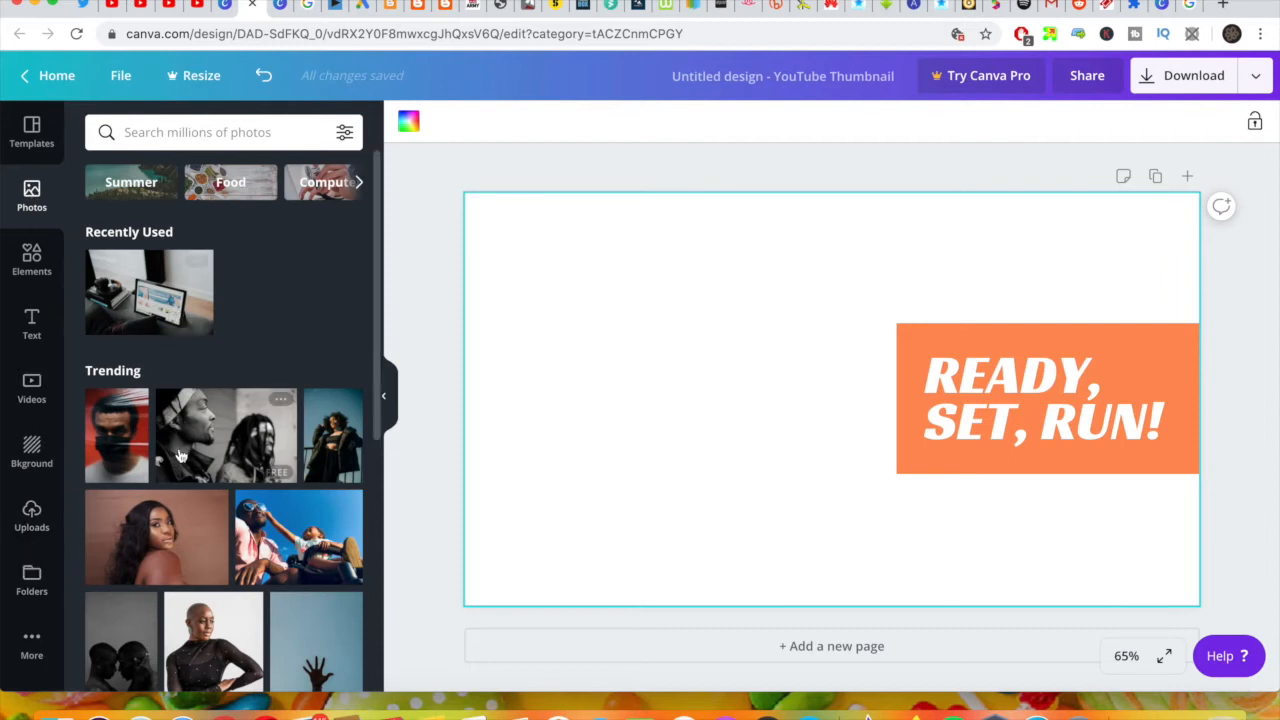
pyautogui.scroll(-3, 180, 456)
pyautogui.scroll(-10, 180, 456)
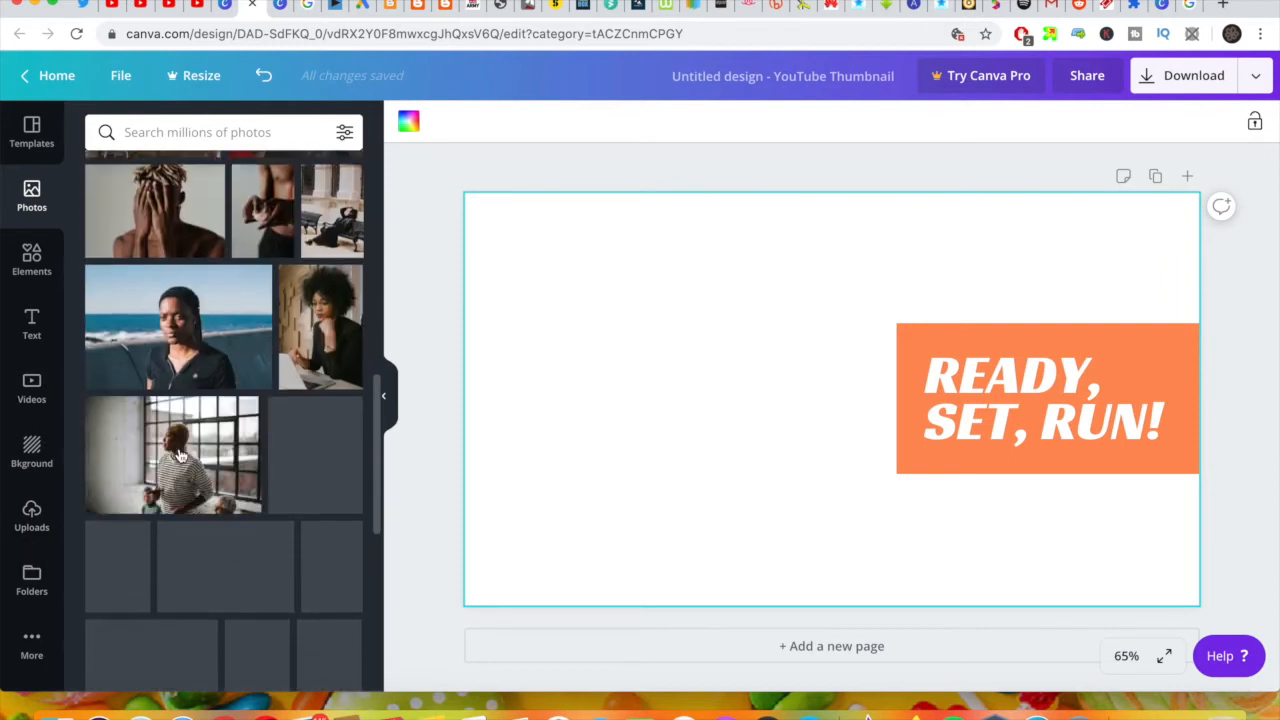
pyautogui.scroll(-12, 180, 456)
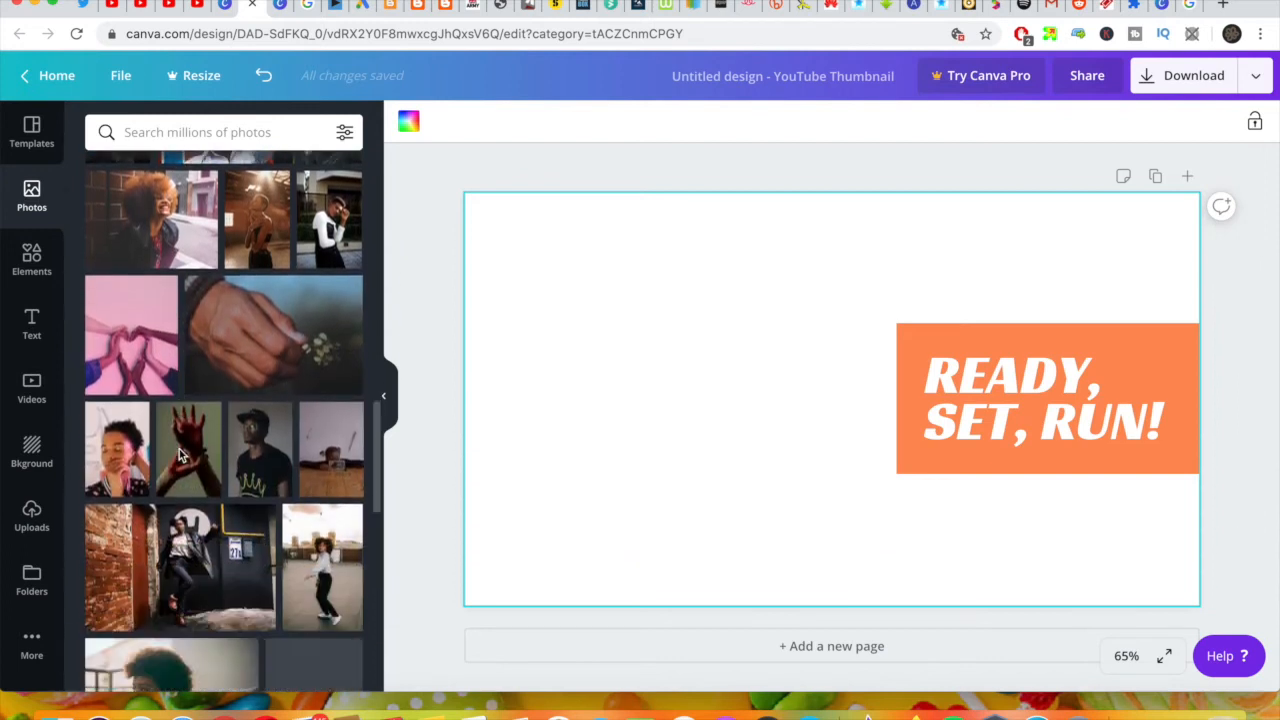
pyautogui.scroll(-5, 179, 449)
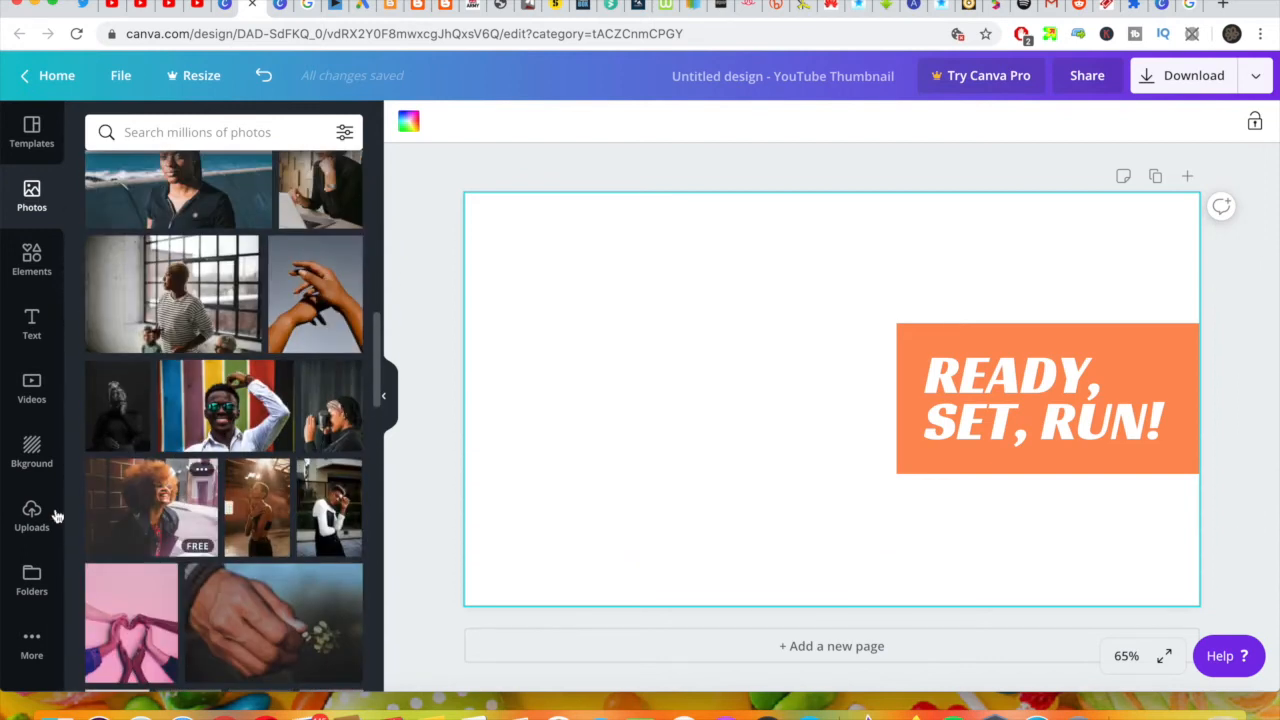
# Step: Add the uploaded wood-patterned laptop image to the design and place it left of the orange text box
pyautogui.click(33, 515)
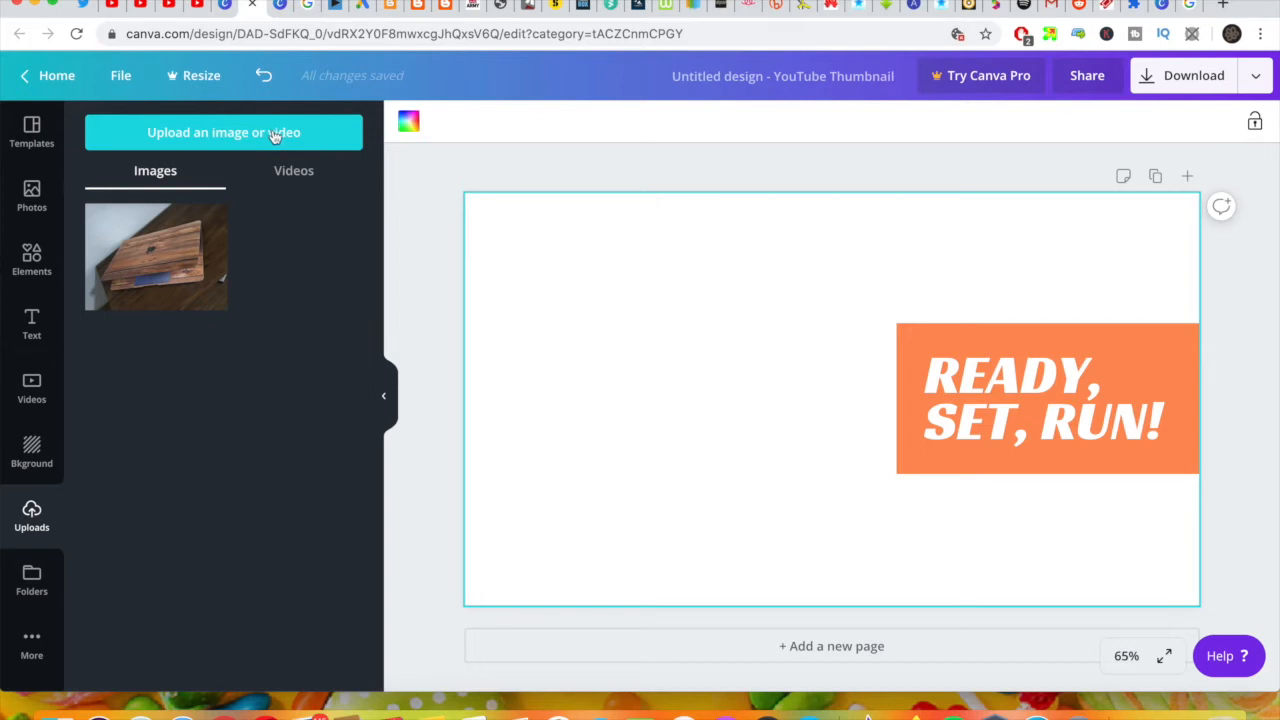
pyautogui.click(176, 266)
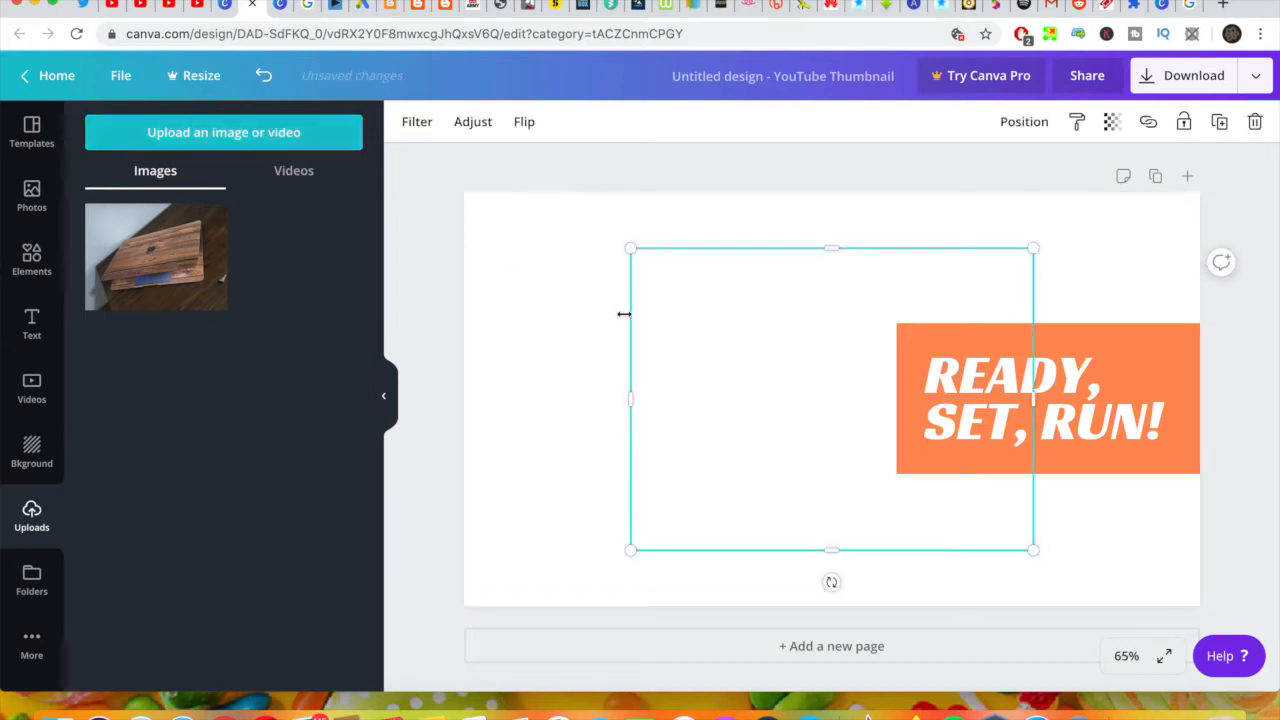
pyautogui.moveTo(728, 365); pyautogui.dragTo(572, 335)
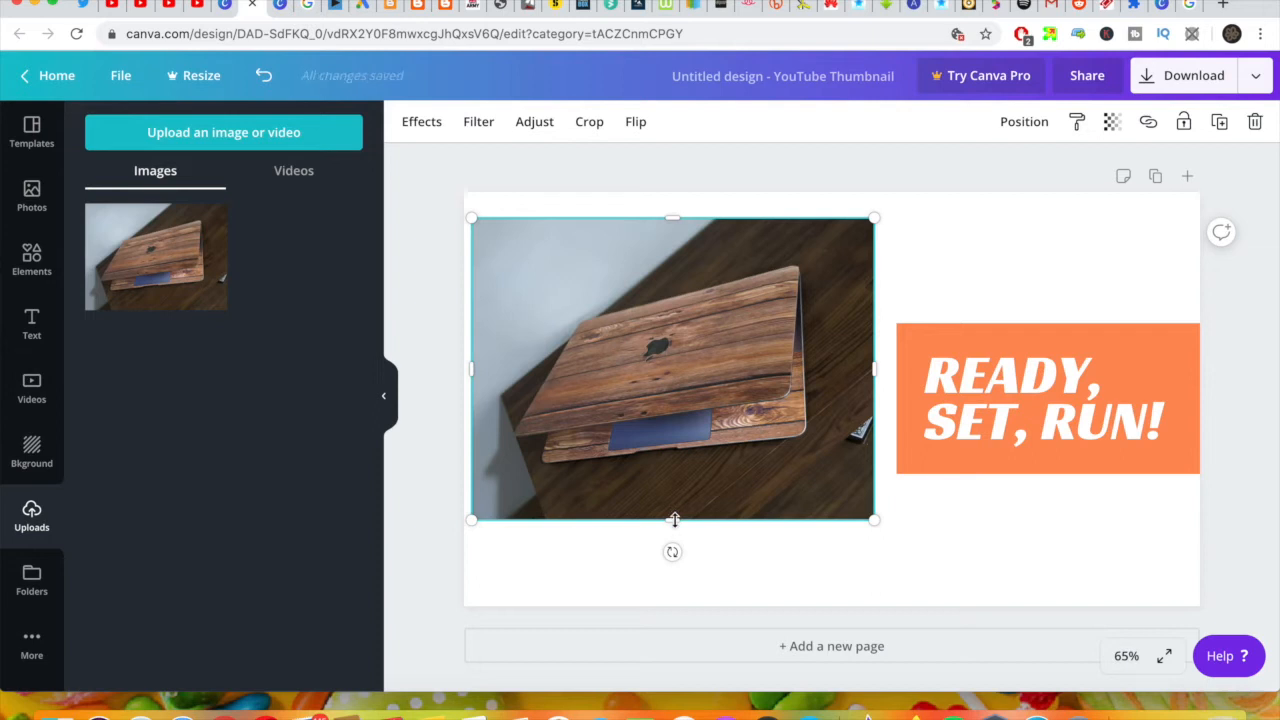
# Step: Enlarge the laptop image to nearly the full canvas height and widen it to meet the orange text box
pyautogui.moveTo(675, 553); pyautogui.dragTo(680, 595)
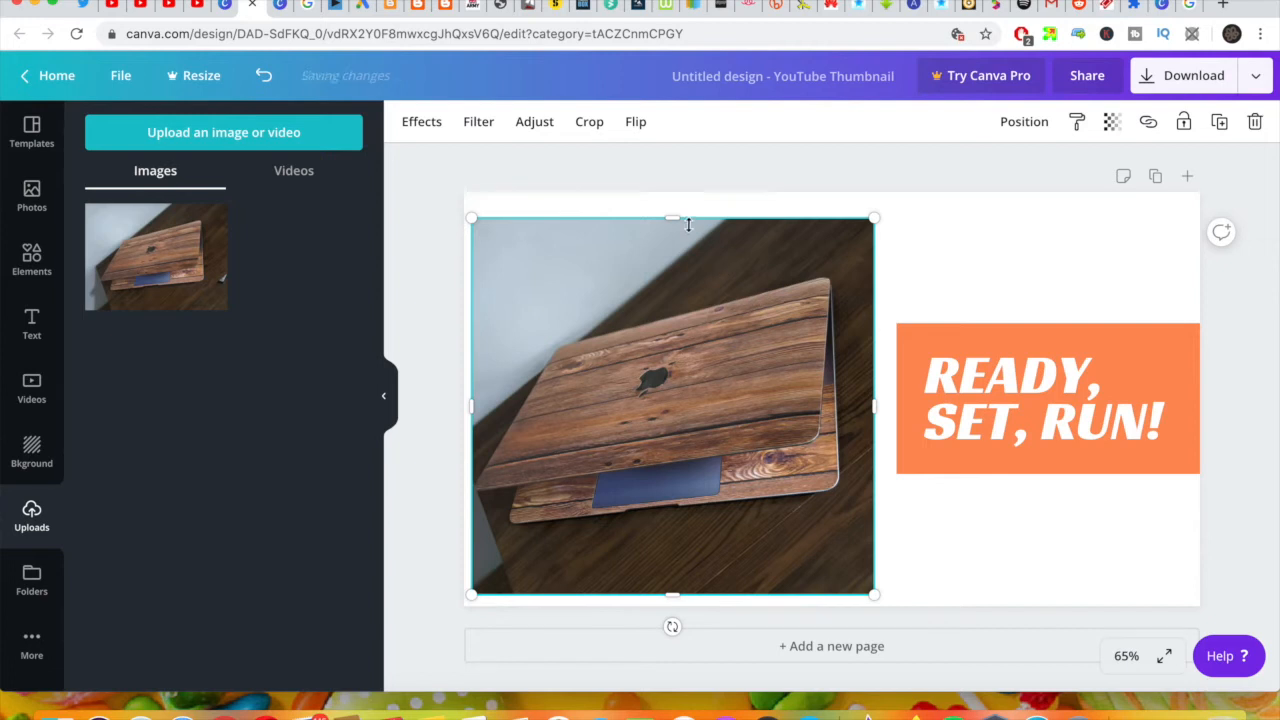
pyautogui.moveTo(680, 218); pyautogui.dragTo(677, 192)
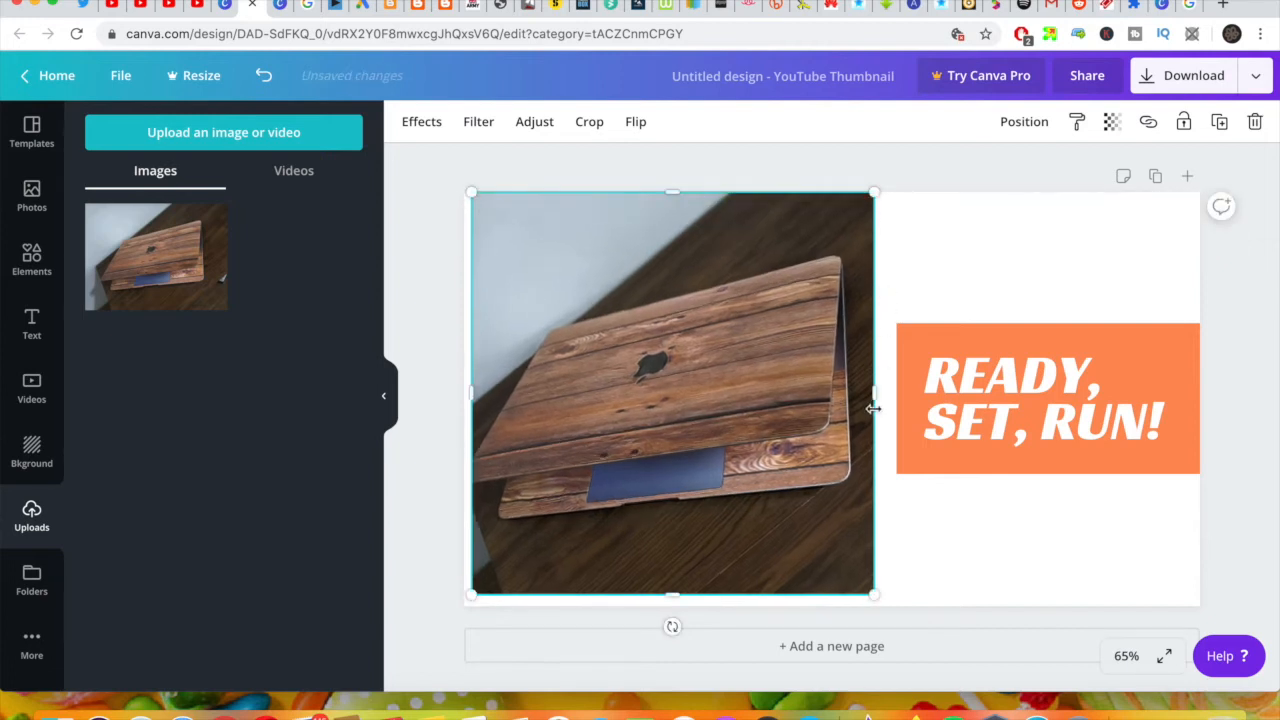
pyautogui.moveTo(877, 396); pyautogui.dragTo(892, 395)
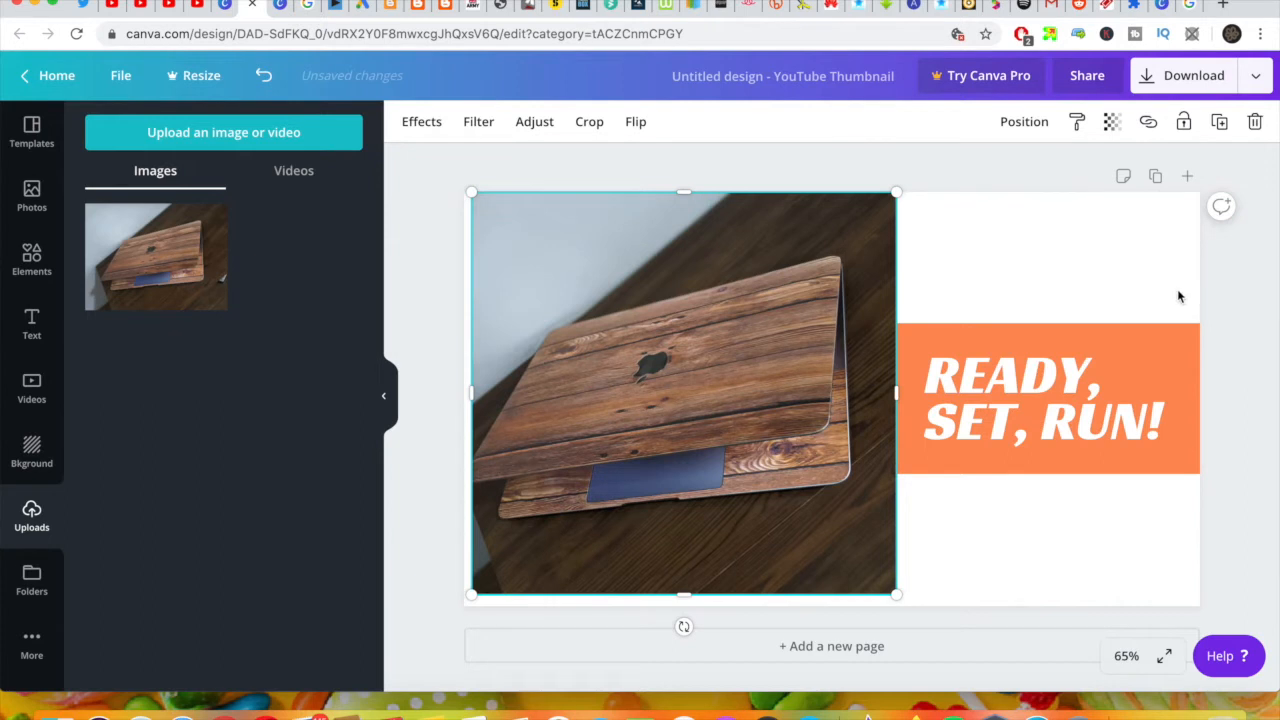
# Step: Replace the text in the orange box with "HOW TO WRAP YOUR MACBOOK"
pyautogui.click(1142, 347)
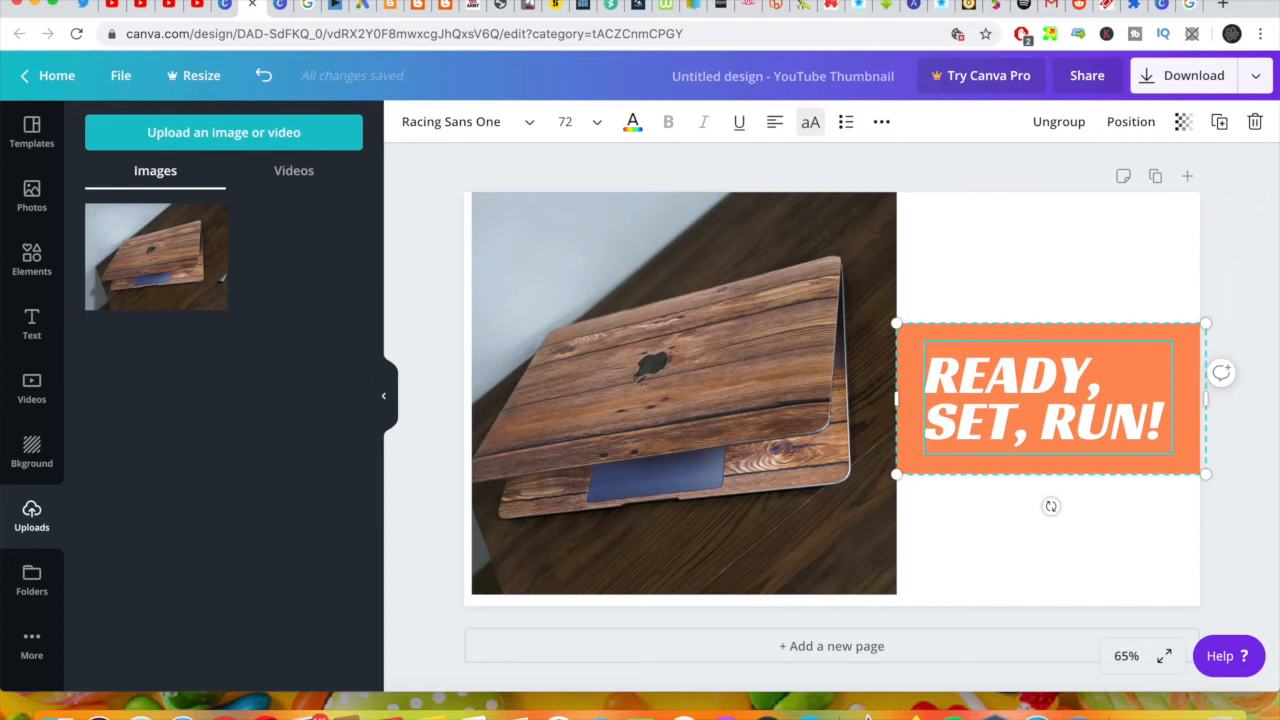
pyautogui.press('BackSpace')
pyautogui.press('BackSpace')
pyautogui.press('BackSpace')
pyautogui.press('BackSpace')
pyautogui.press('BackSpace')
pyautogui.press('BackSpace')
pyautogui.press('BackSpace')
pyautogui.press('BackSpace')
pyautogui.press('BackSpace')
pyautogui.press('BackSpace')
pyautogui.press('BackSpace')
pyautogui.press('BackSpace')
pyautogui.press('BackSpace')
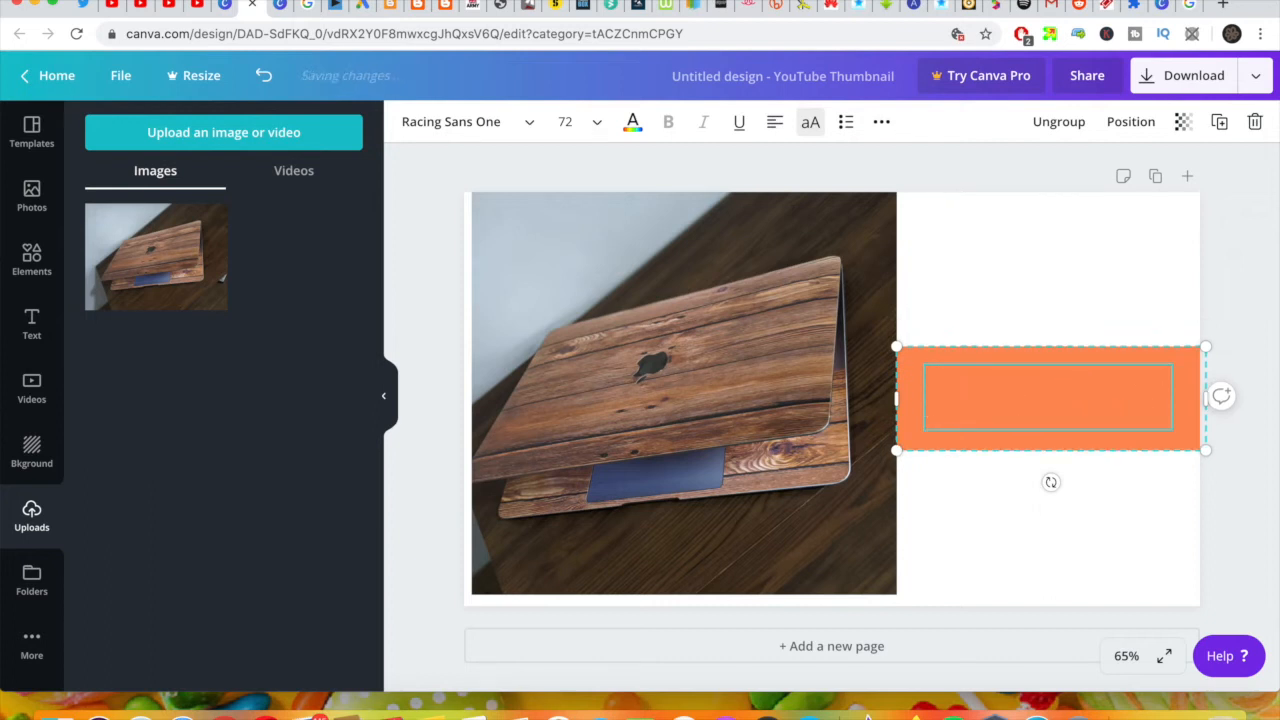
pyautogui.write('HI')
pyautogui.press('BackSpace')
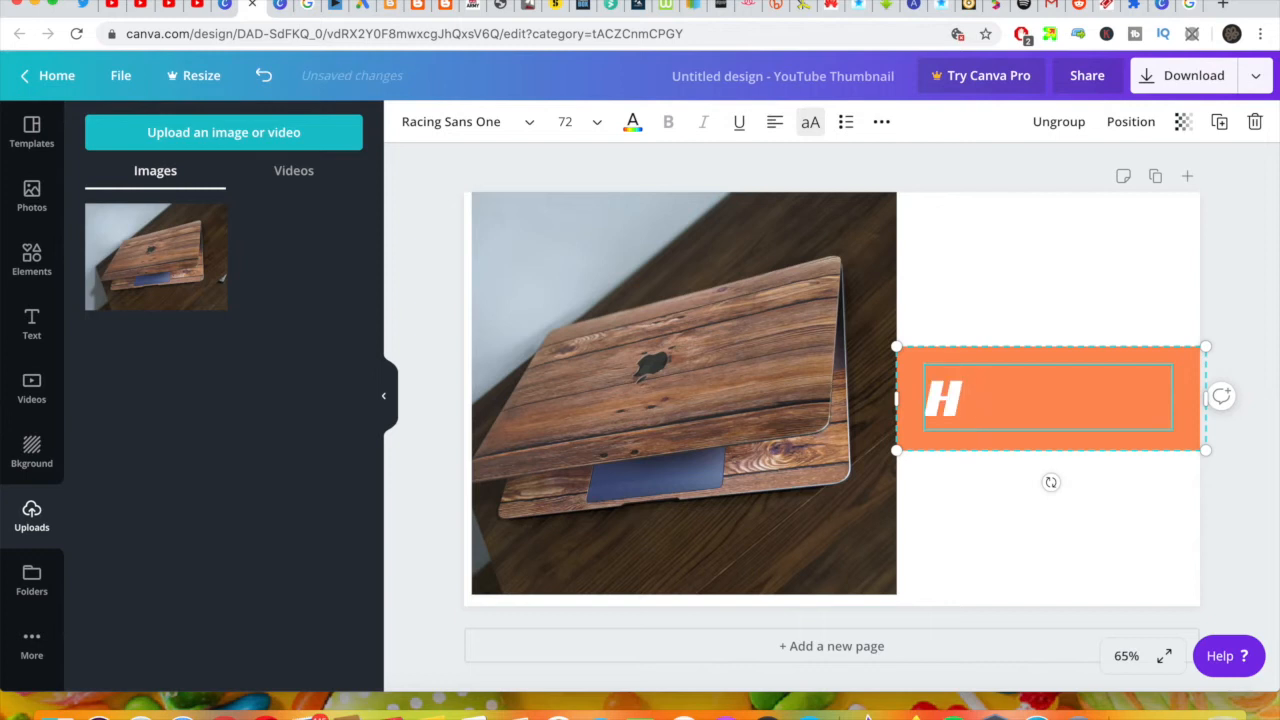
pyautogui.write('OW TO WR')
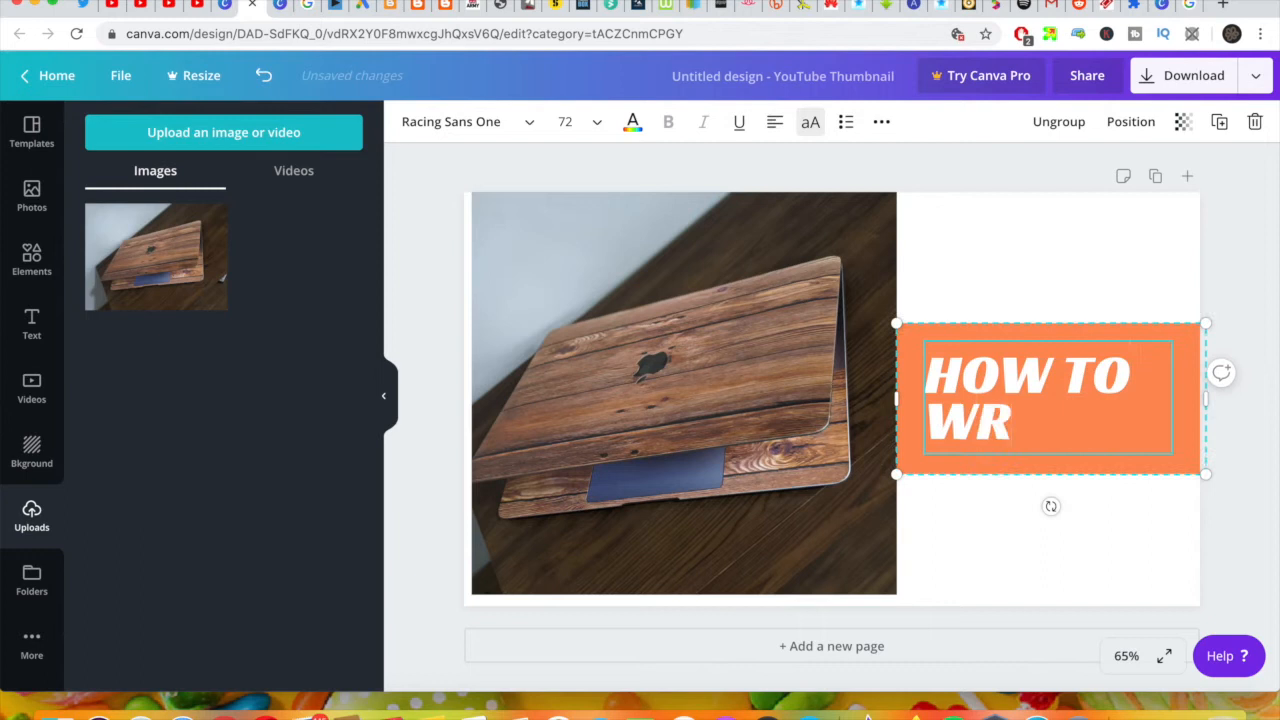
pyautogui.write('AP')
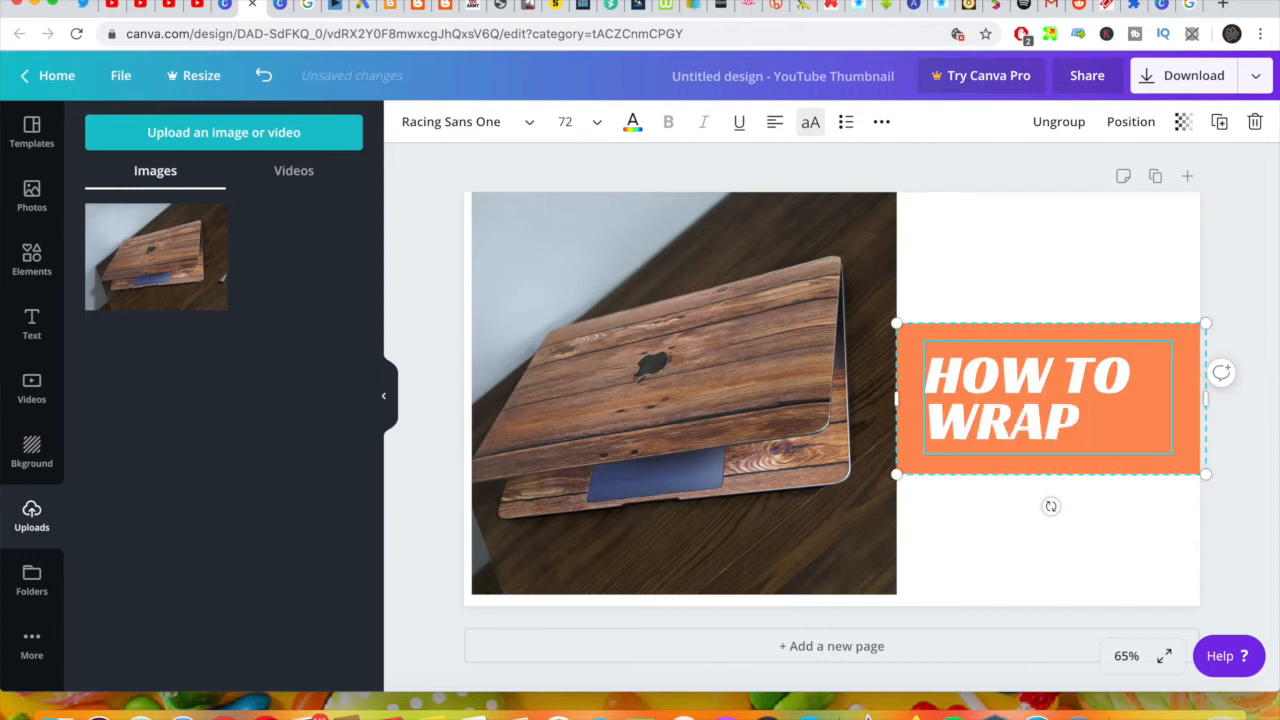
pyautogui.write(' YPU')
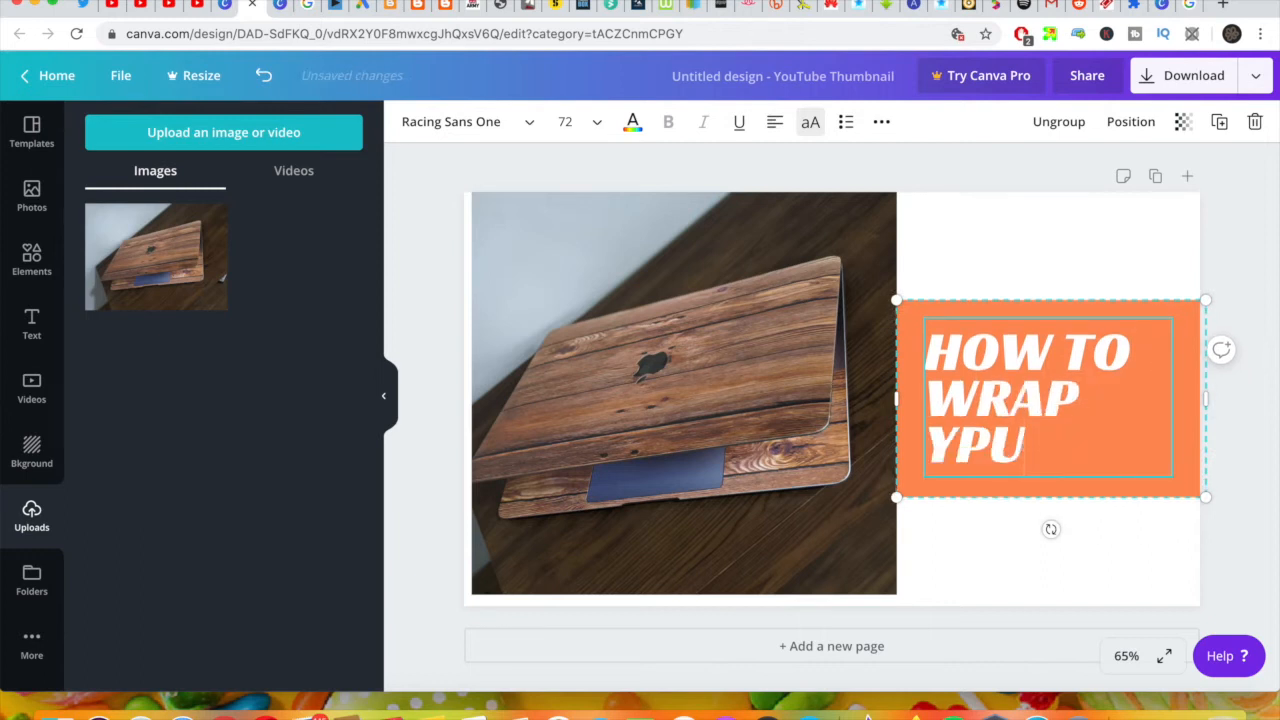
pyautogui.press('BackSpace')
pyautogui.press('BackSpace')
pyautogui.press('BackSpace')
pyautogui.write('YO')
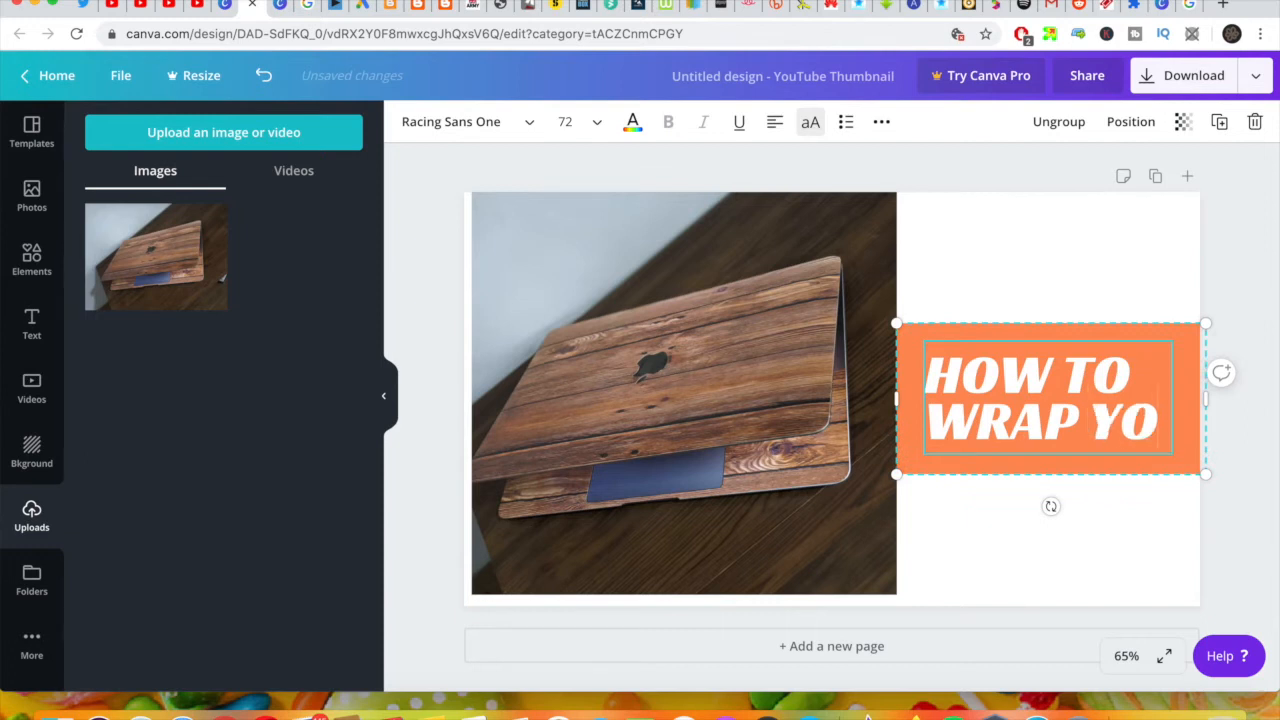
pyautogui.write('UR MAC')
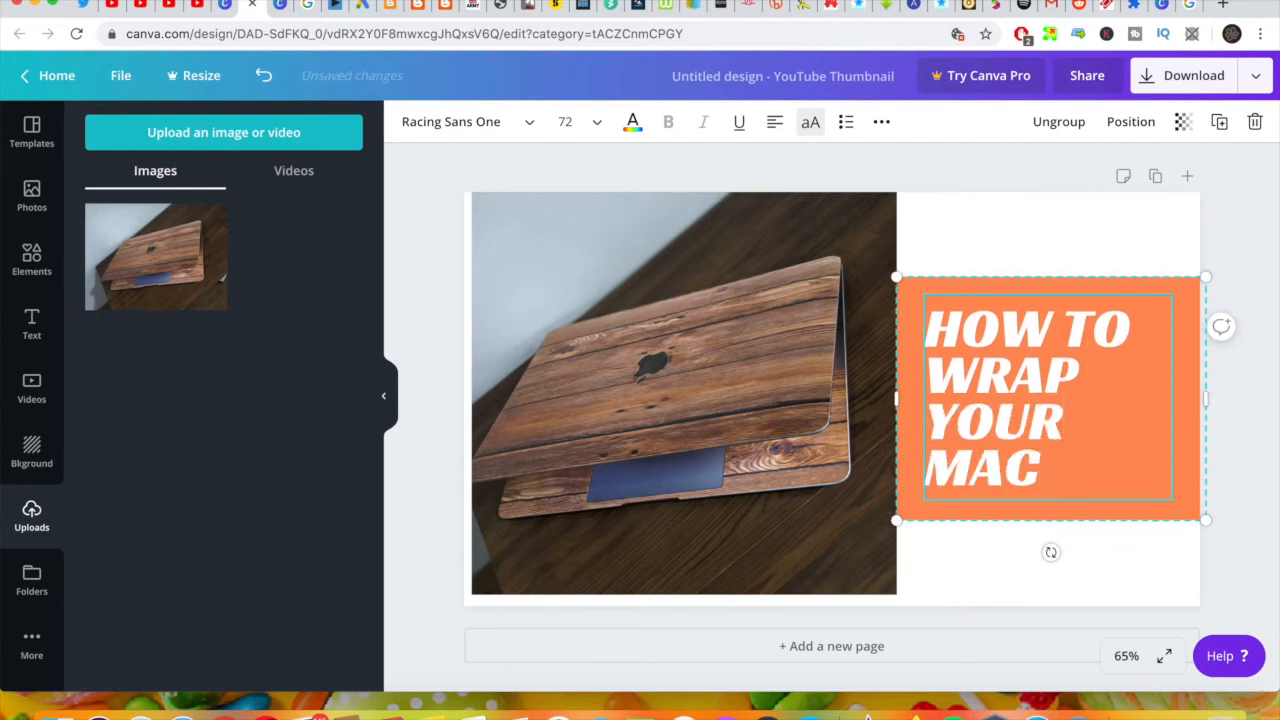
pyautogui.write('BOOK')
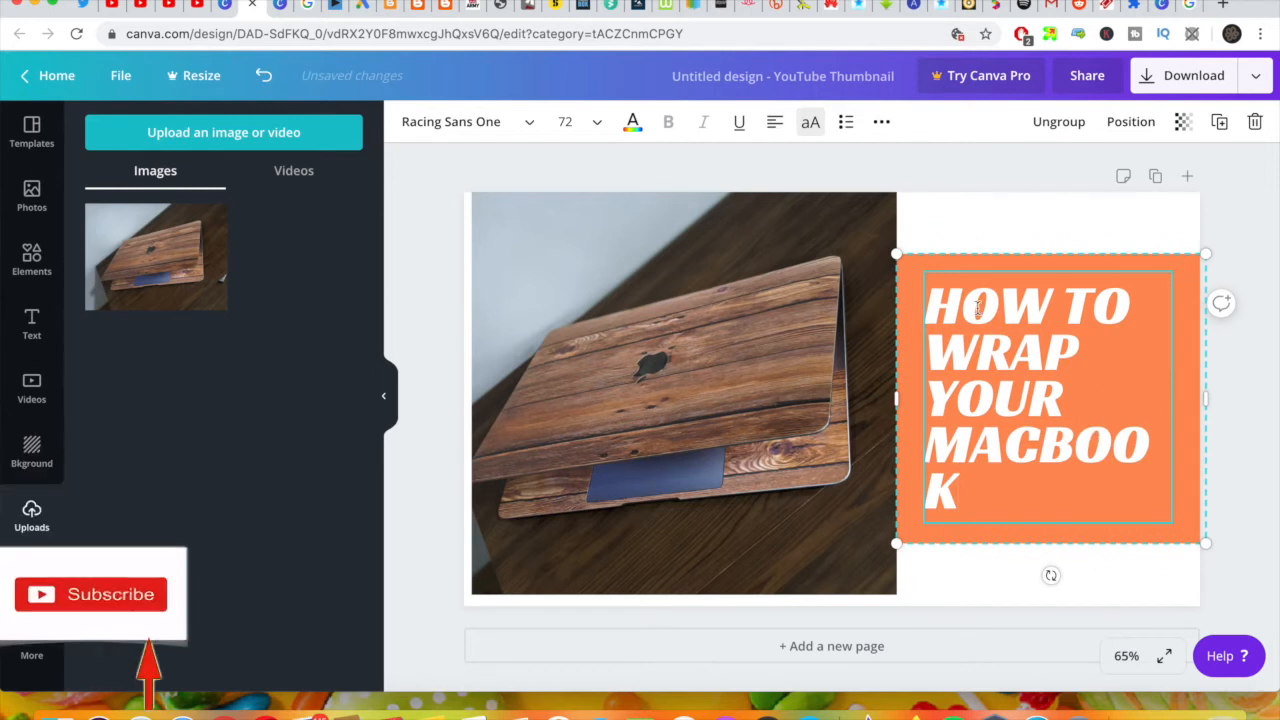
# Step: Try Glacial Indifference, Bodoni FLF and Alegreya on the headline, and settle on the Anonymous Pro font
pyautogui.click(530, 122)
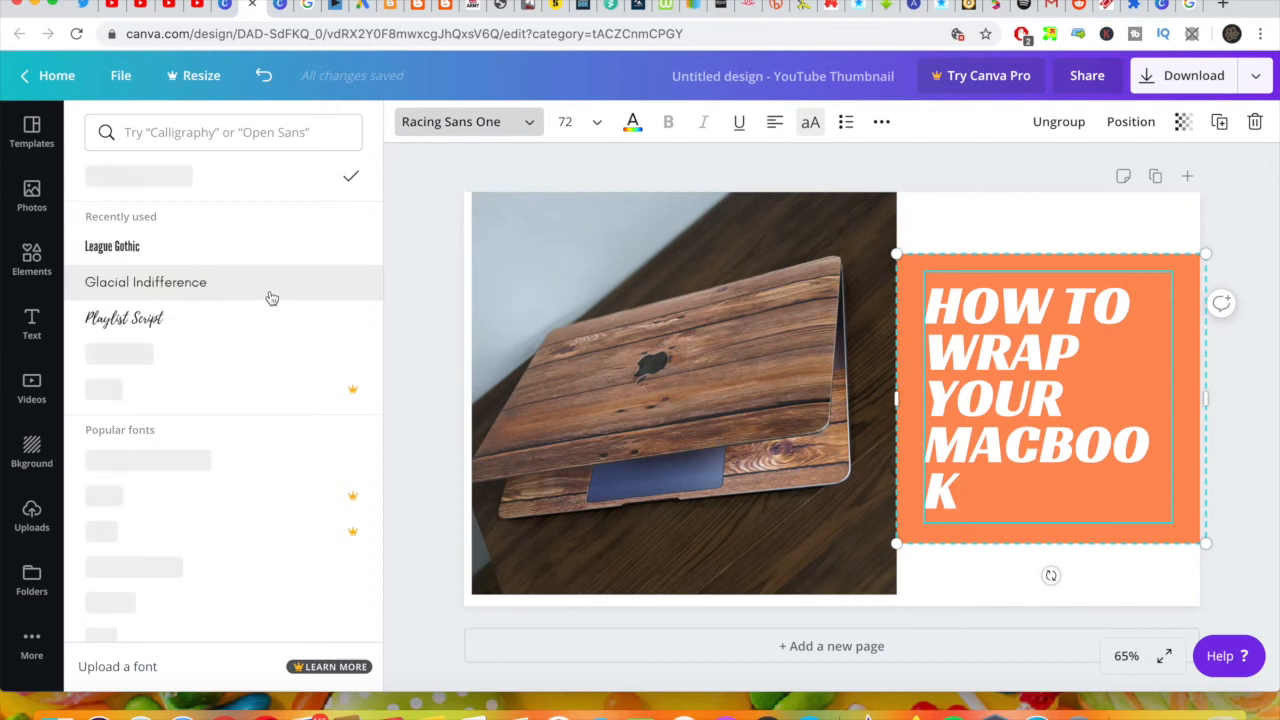
pyautogui.click(221, 287)
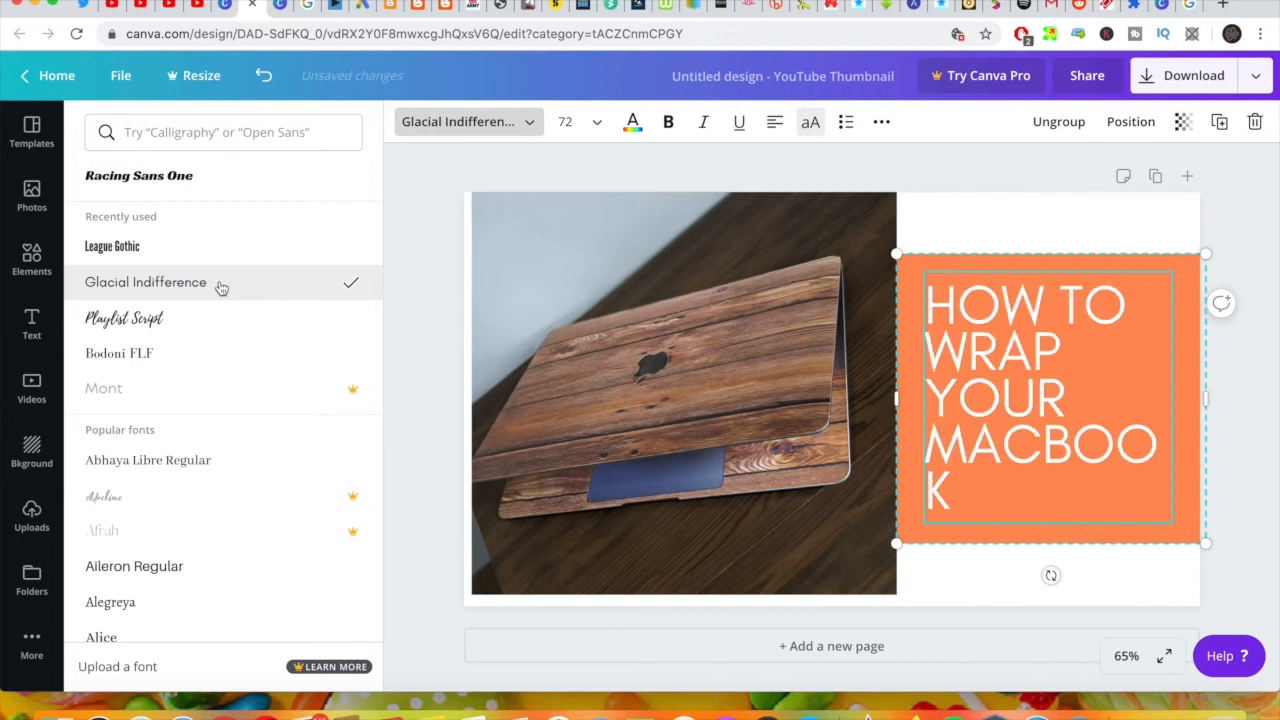
pyautogui.click(152, 365)
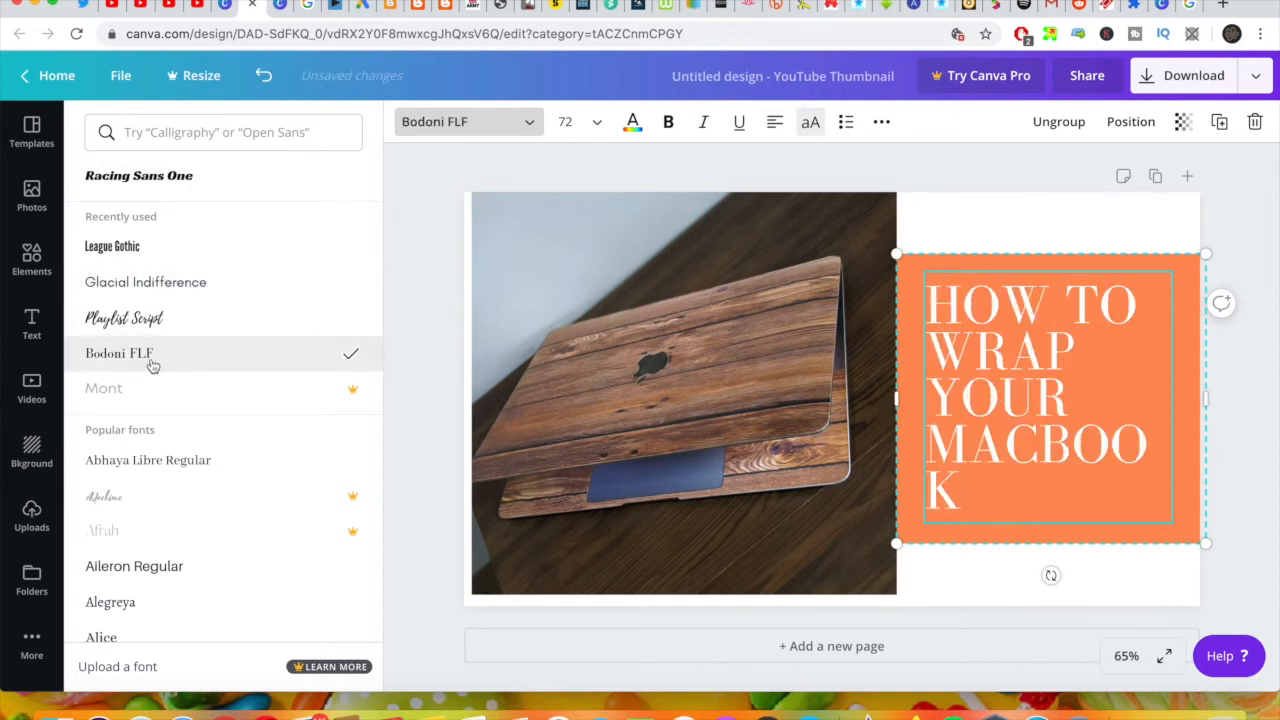
pyautogui.click(110, 601)
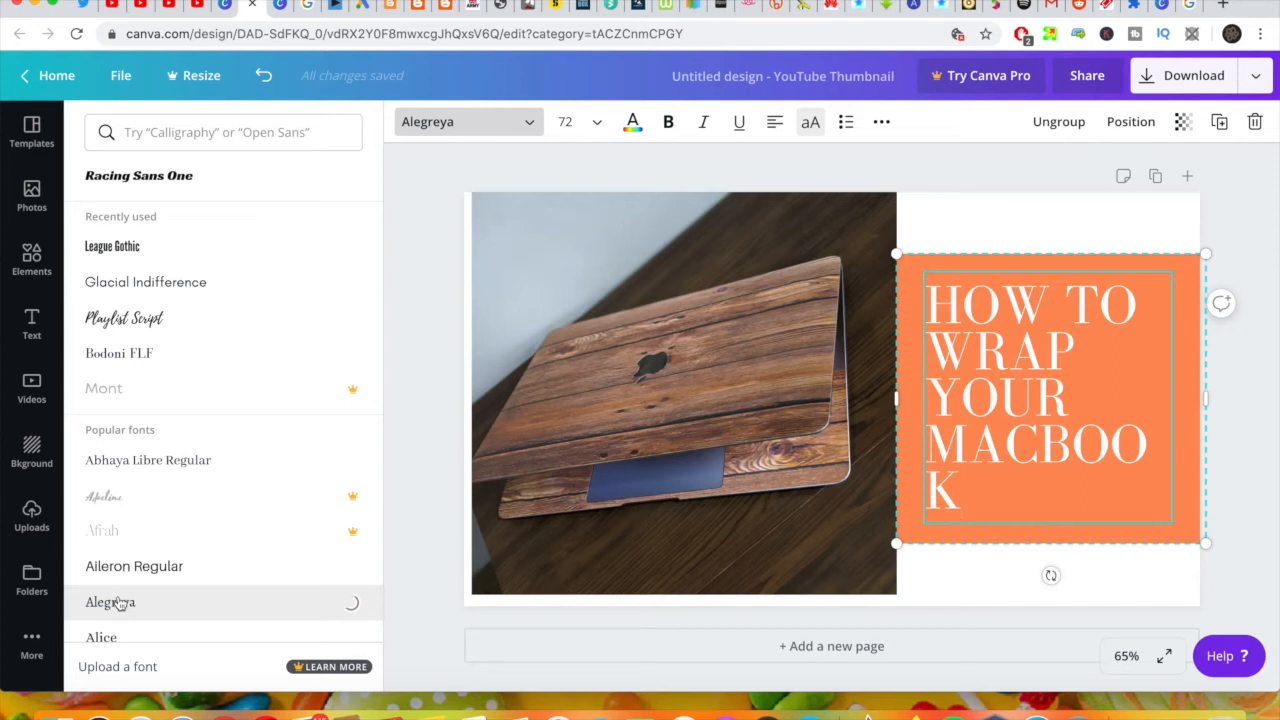
pyautogui.scroll(-4, 150, 540)
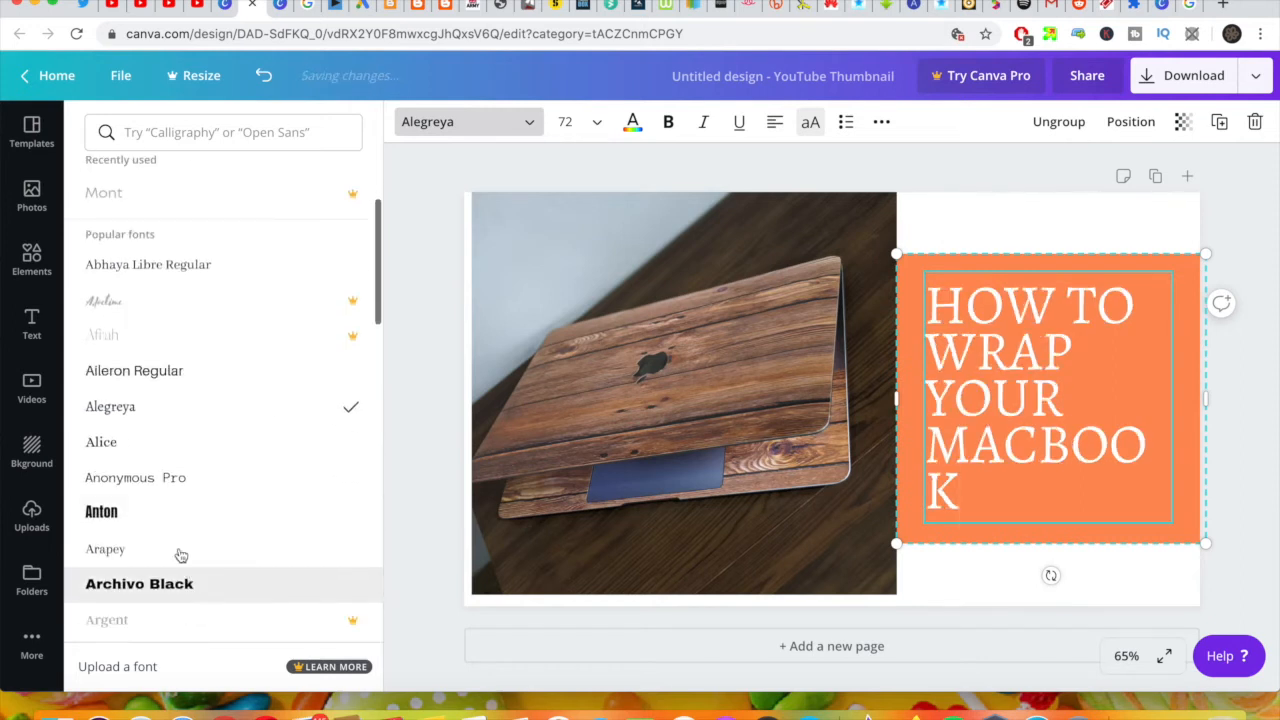
pyautogui.click(150, 482)
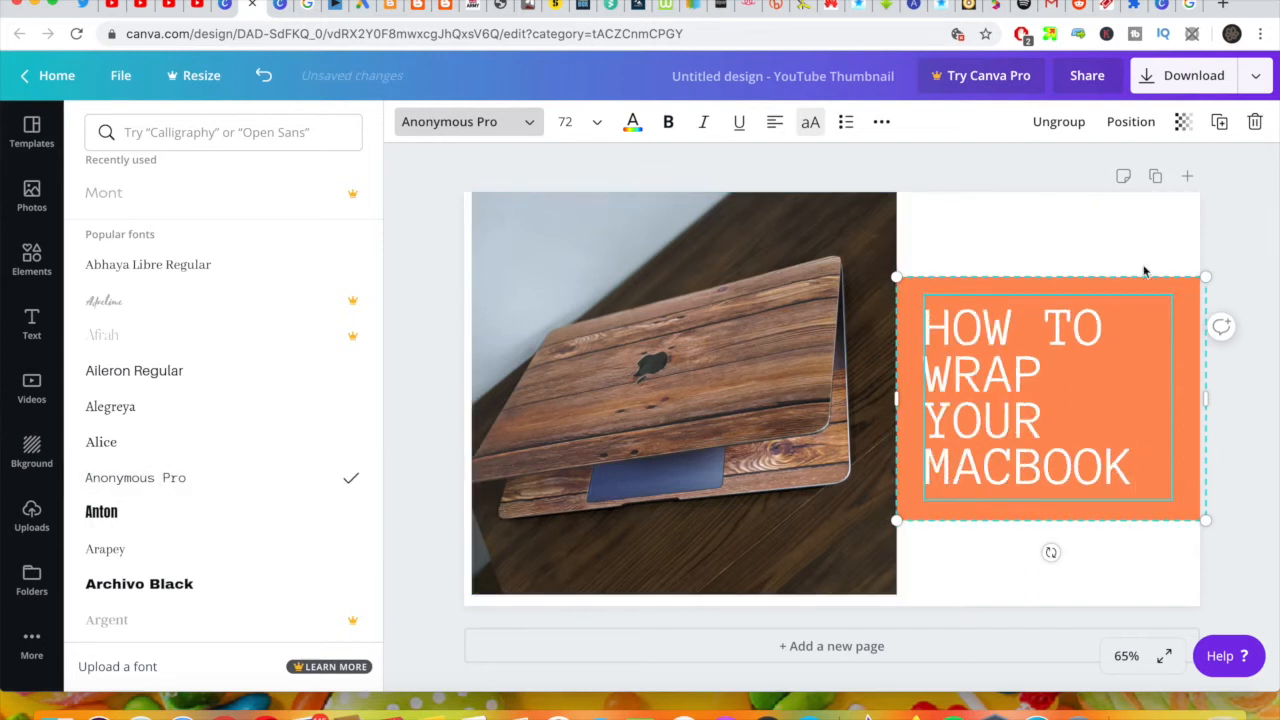
# Step: Change the fill of the orange box behind the headline to white
pyautogui.click(1182, 310)
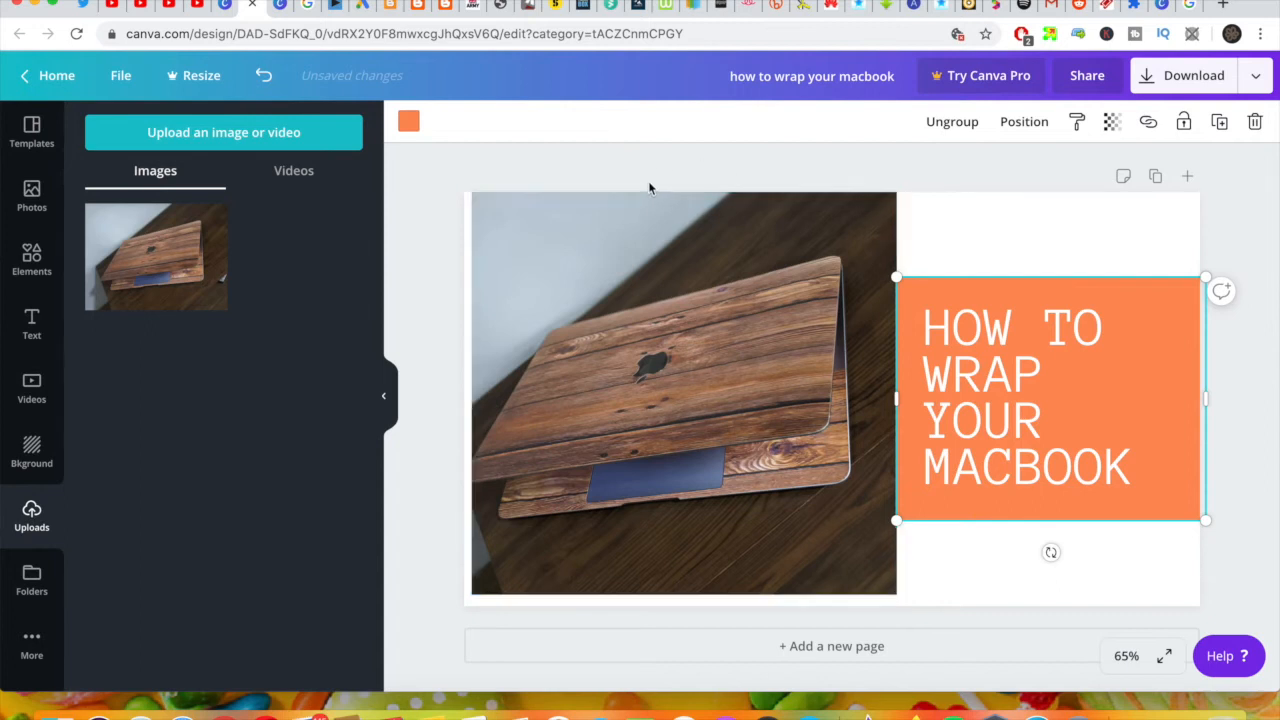
pyautogui.click(408, 122)
pyautogui.click(151, 299)
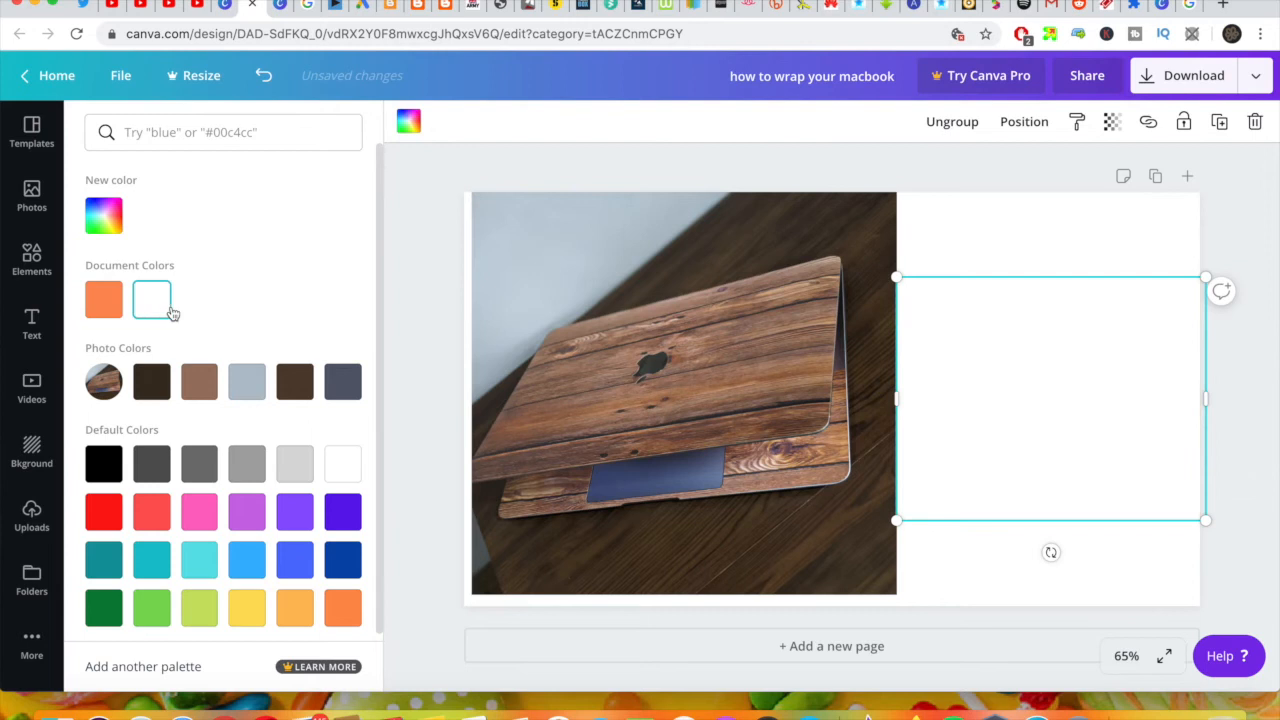
# Step: Set the headline's text color to black and deselect it
pyautogui.click(1085, 407)
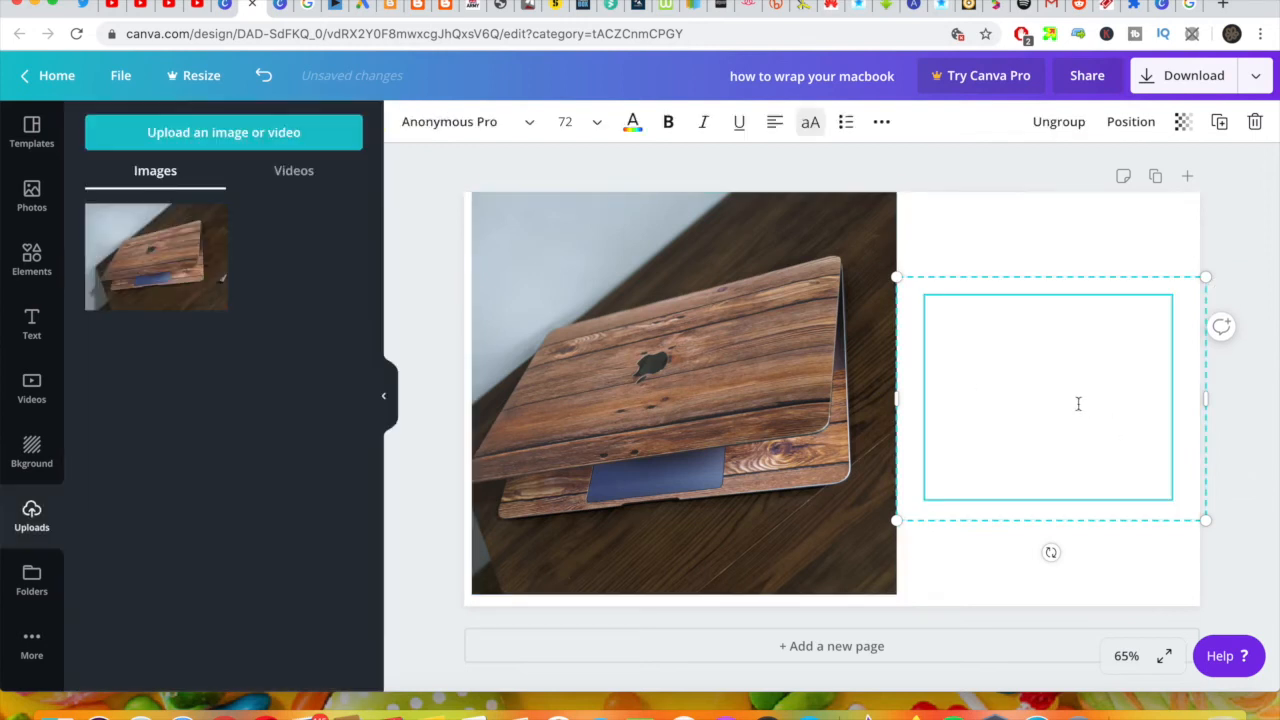
pyautogui.click(632, 122)
pyautogui.click(104, 462)
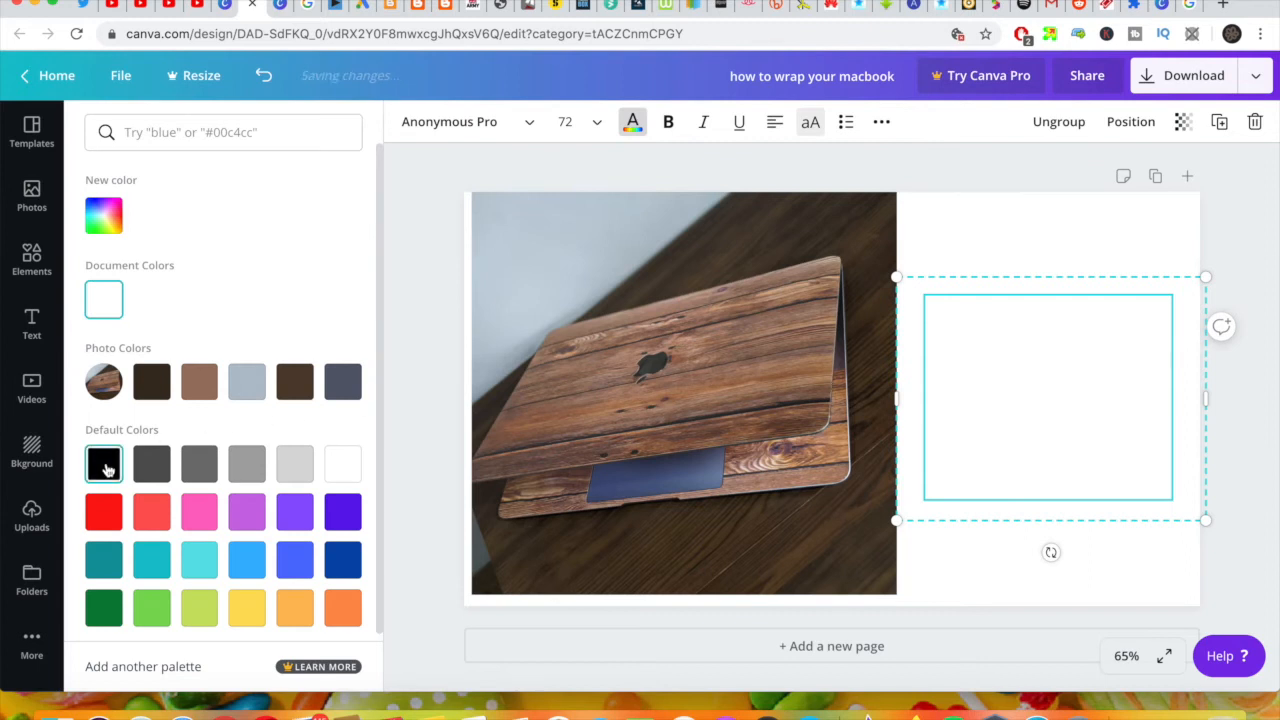
pyautogui.click(1088, 236)
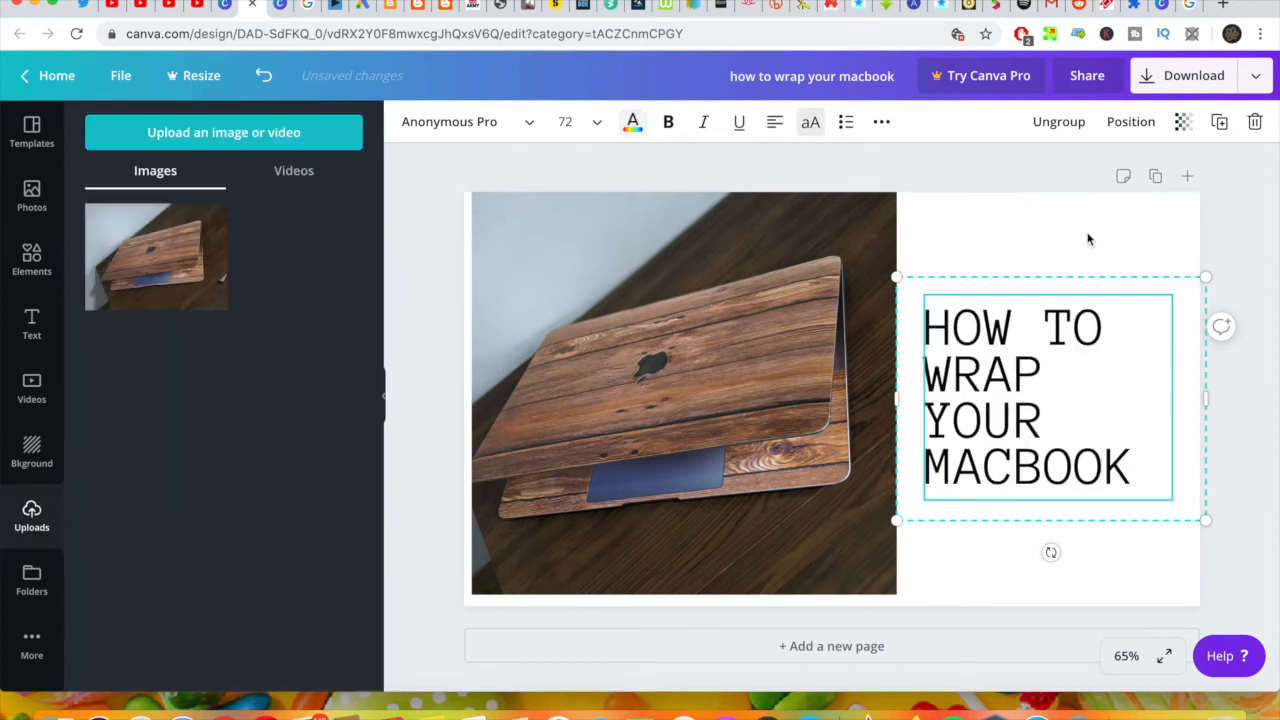
pyautogui.click(1124, 559)
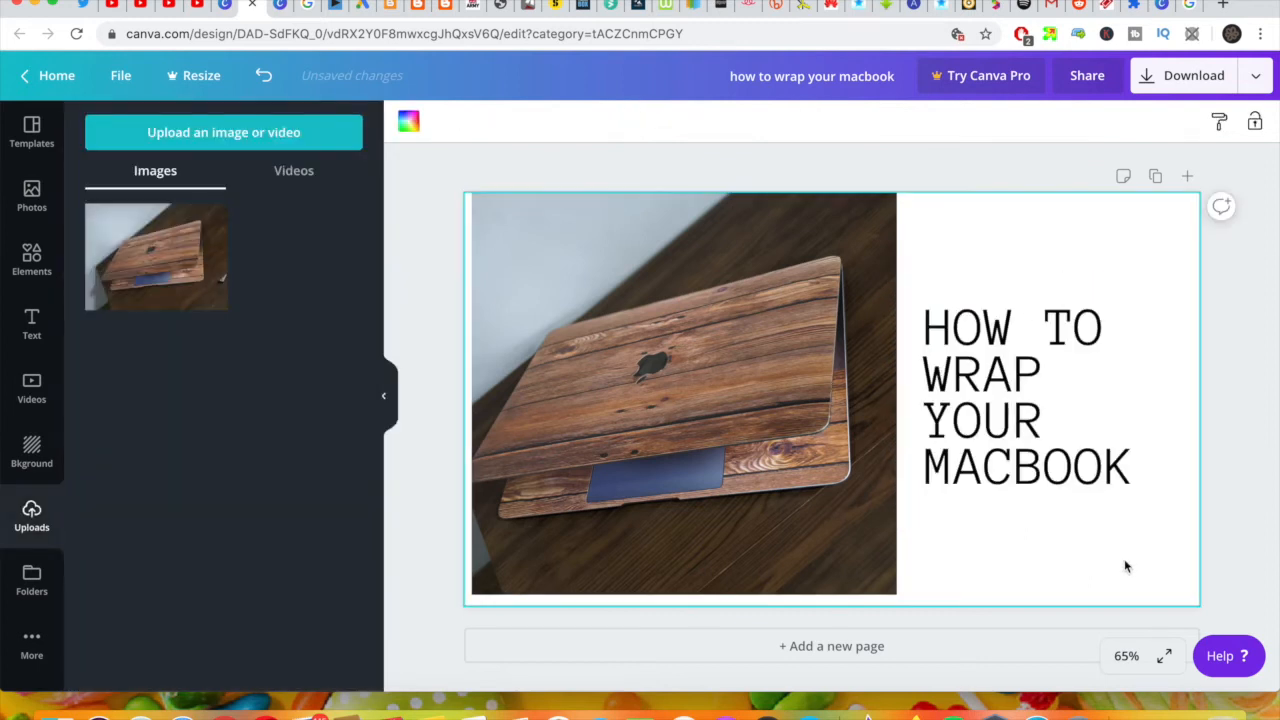
# Step: Make the headline bold and center-align it within its text box
pyautogui.click(1052, 408)
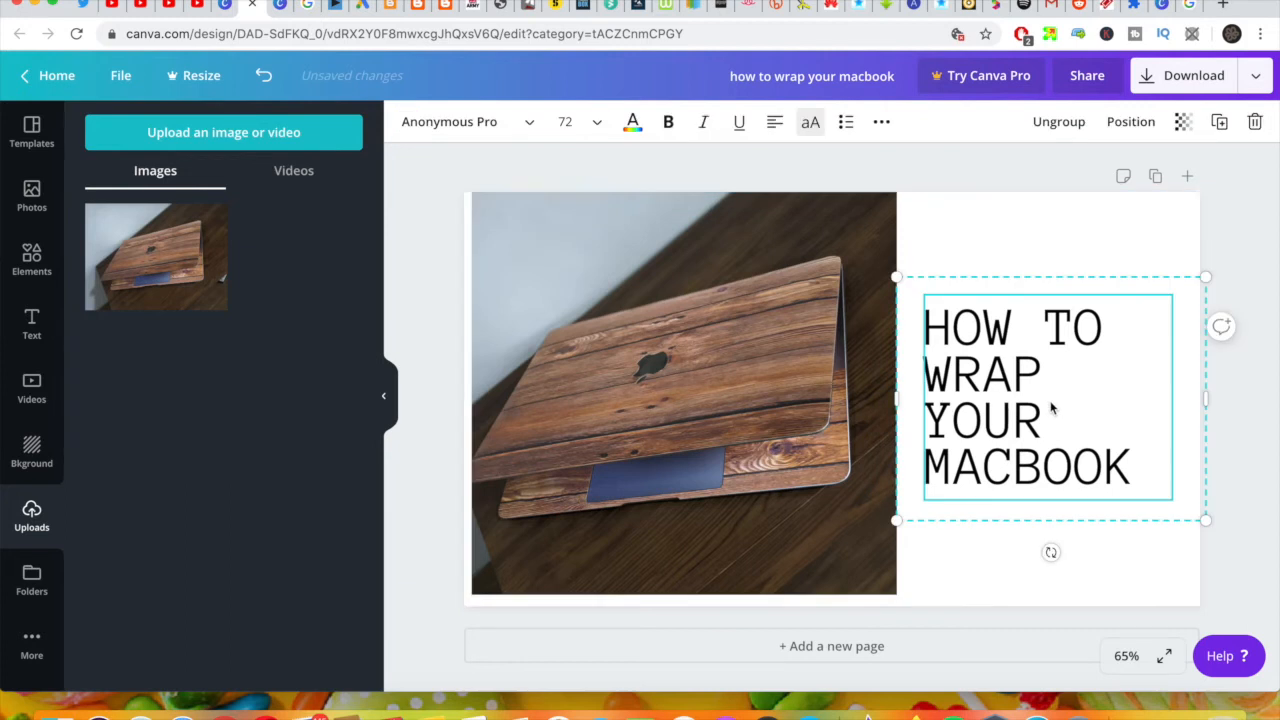
pyautogui.click(668, 122)
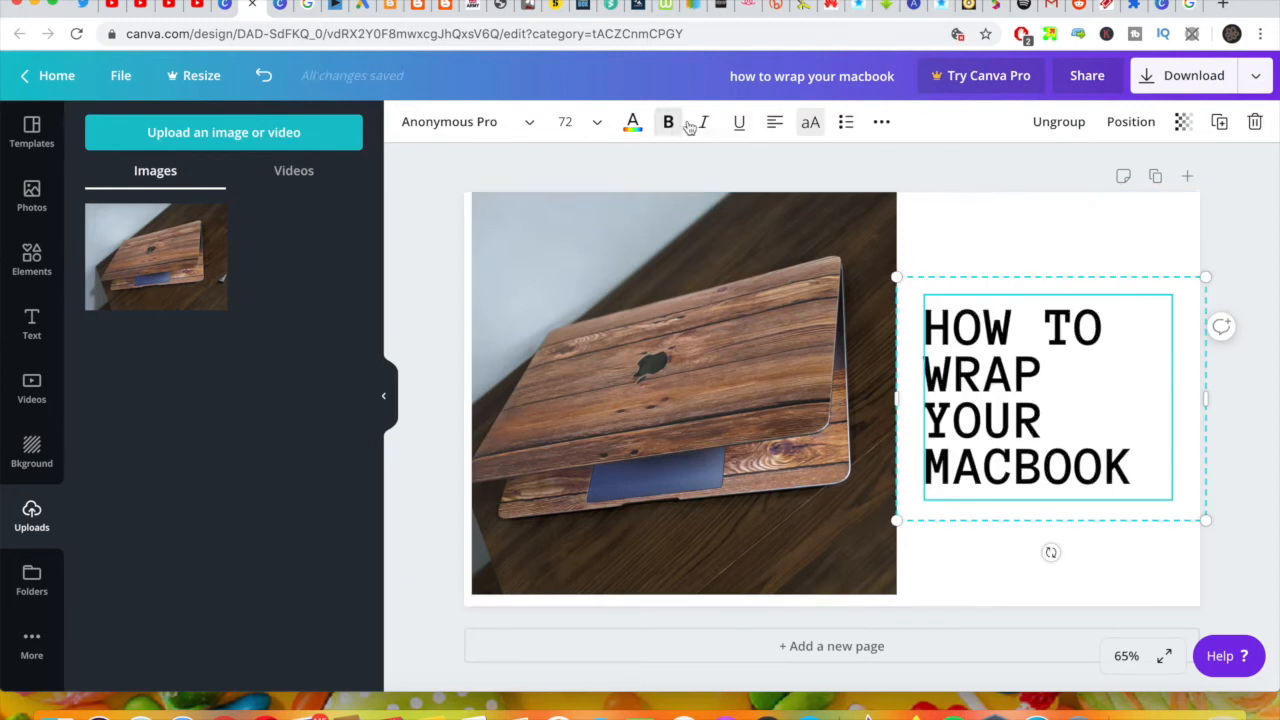
pyautogui.click(774, 122)
pyautogui.click(1108, 234)
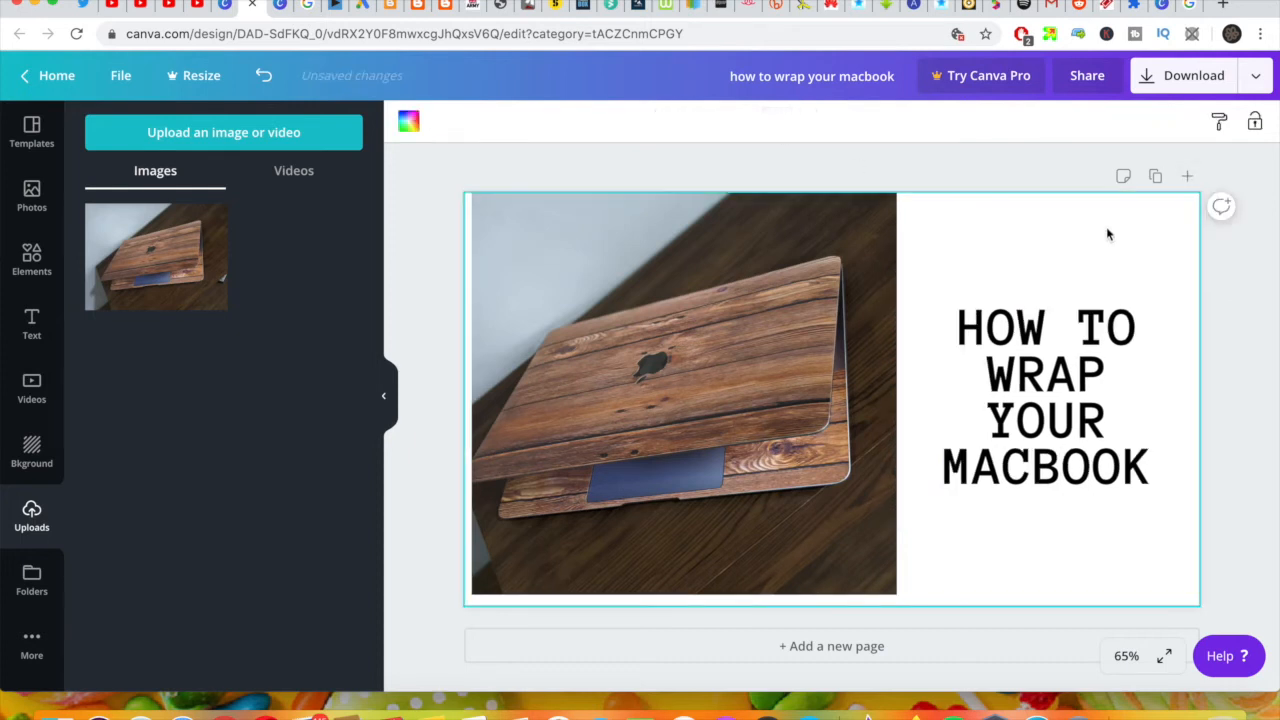
pyautogui.click(1033, 341)
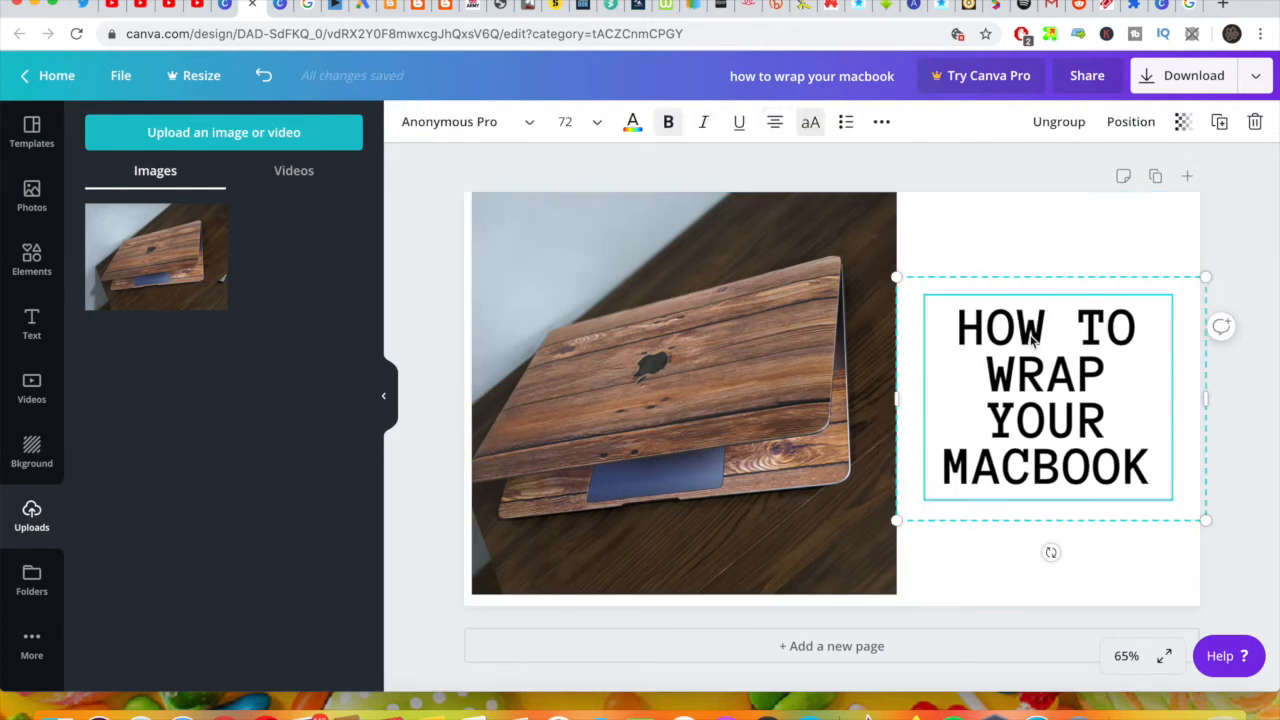
pyautogui.click(1043, 238)
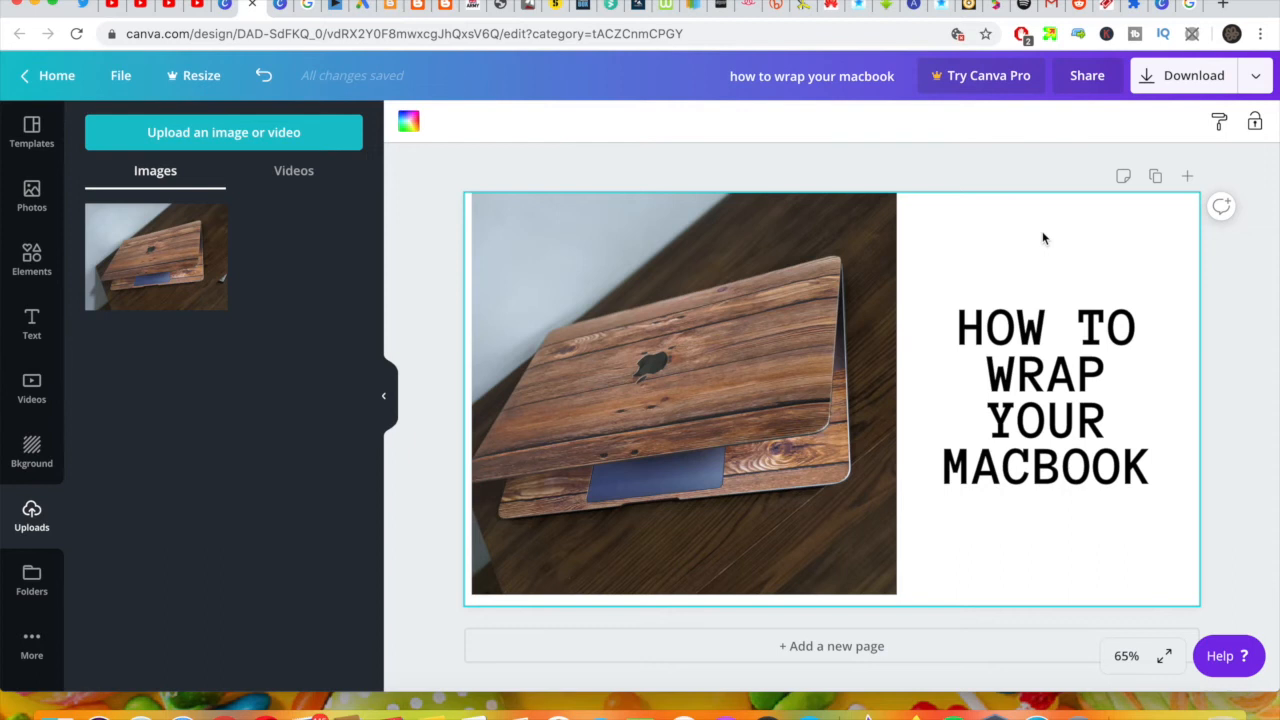
# Step: Download the finished thumbnail as a PNG and dismiss the Canva Pro trial offer
pyautogui.click(1160, 80)
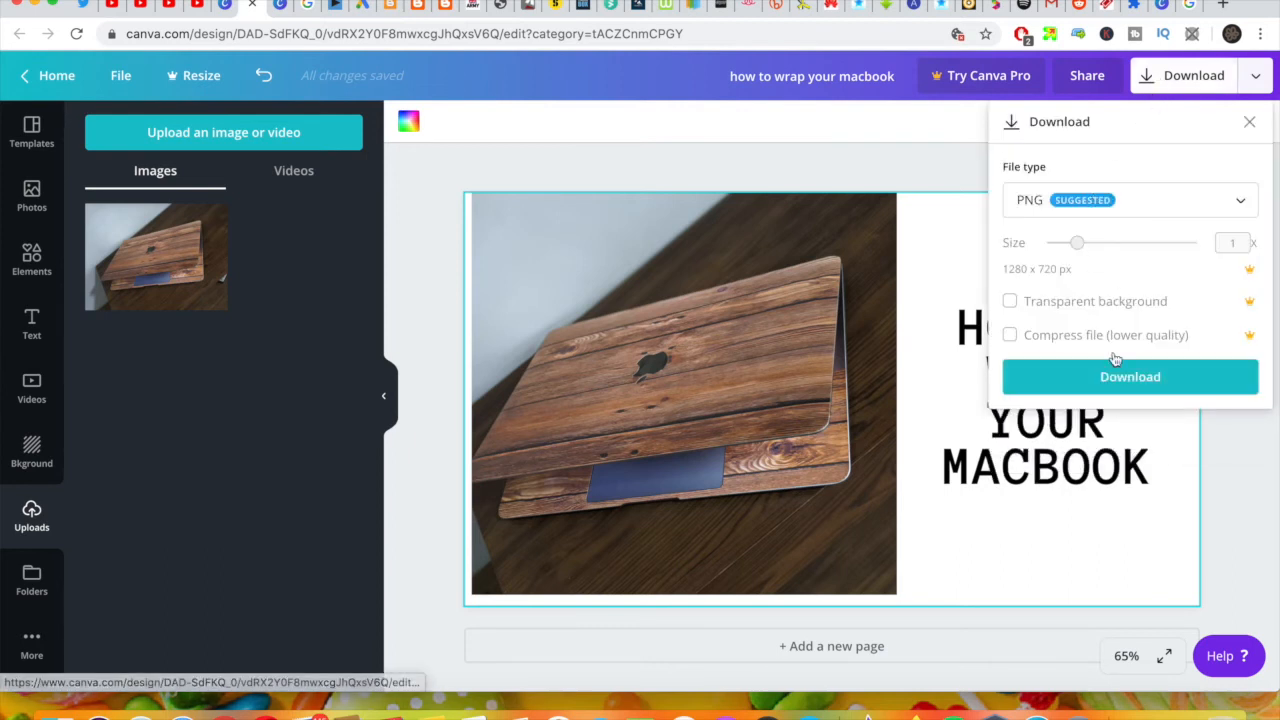
pyautogui.click(1112, 380)
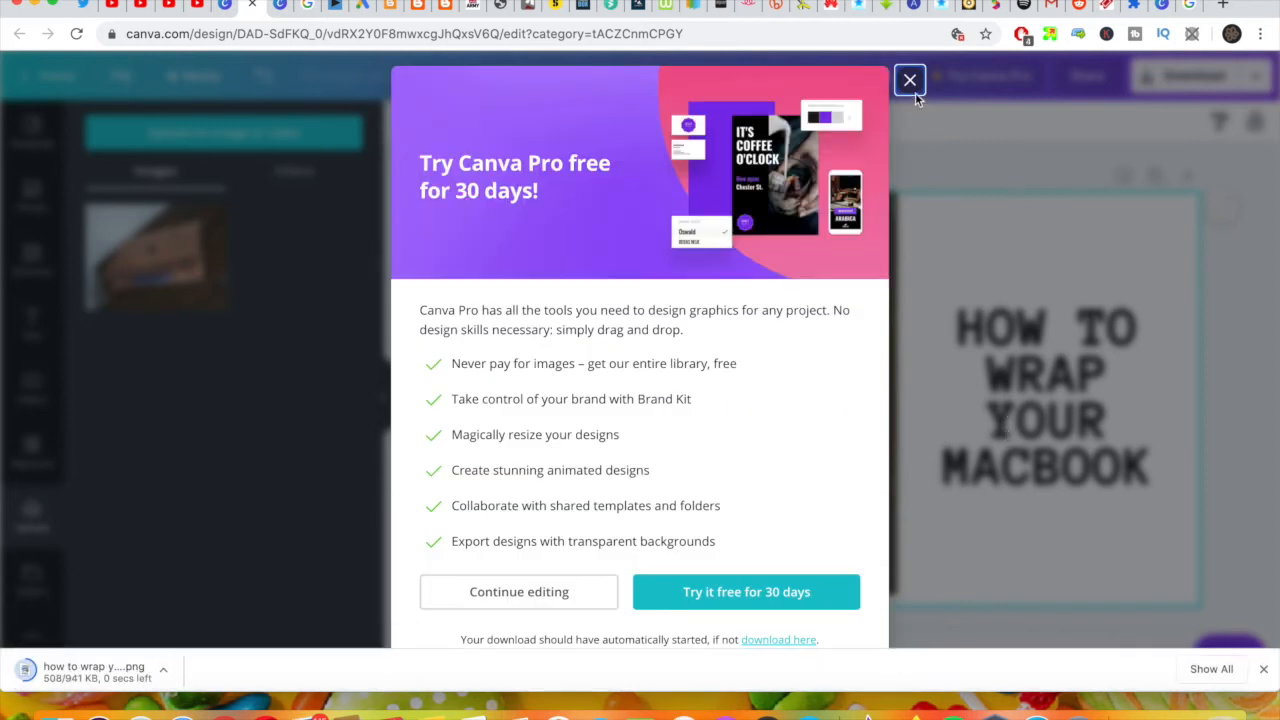
pyautogui.click(910, 81)
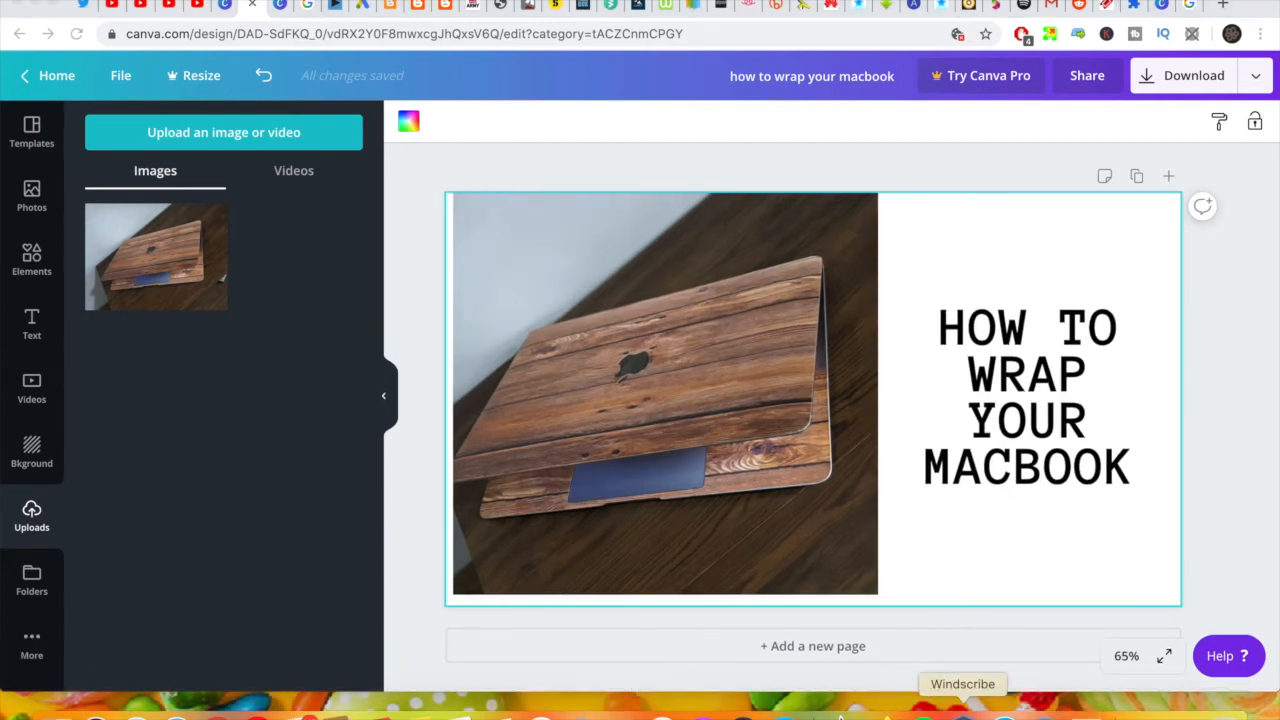
pyautogui.click(1085, 706)
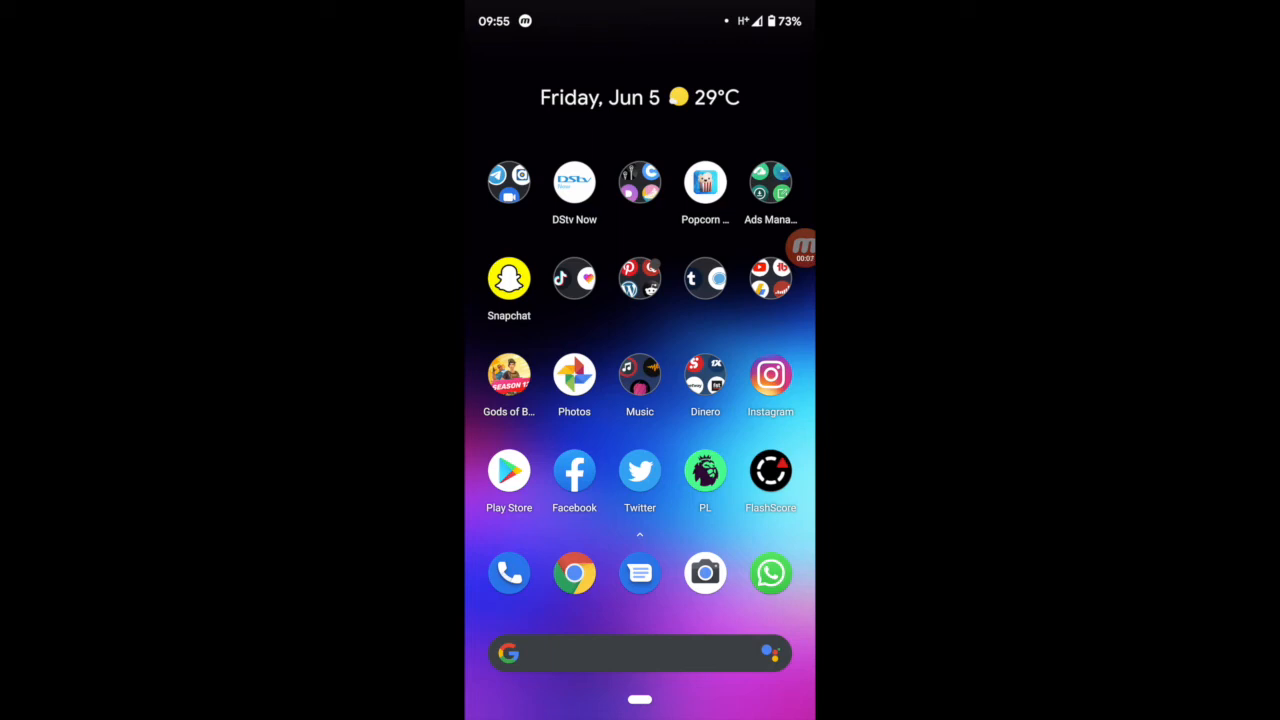
# Step: Open Google Play on the phone and search for "canva design app"
pyautogui.click(509, 471)
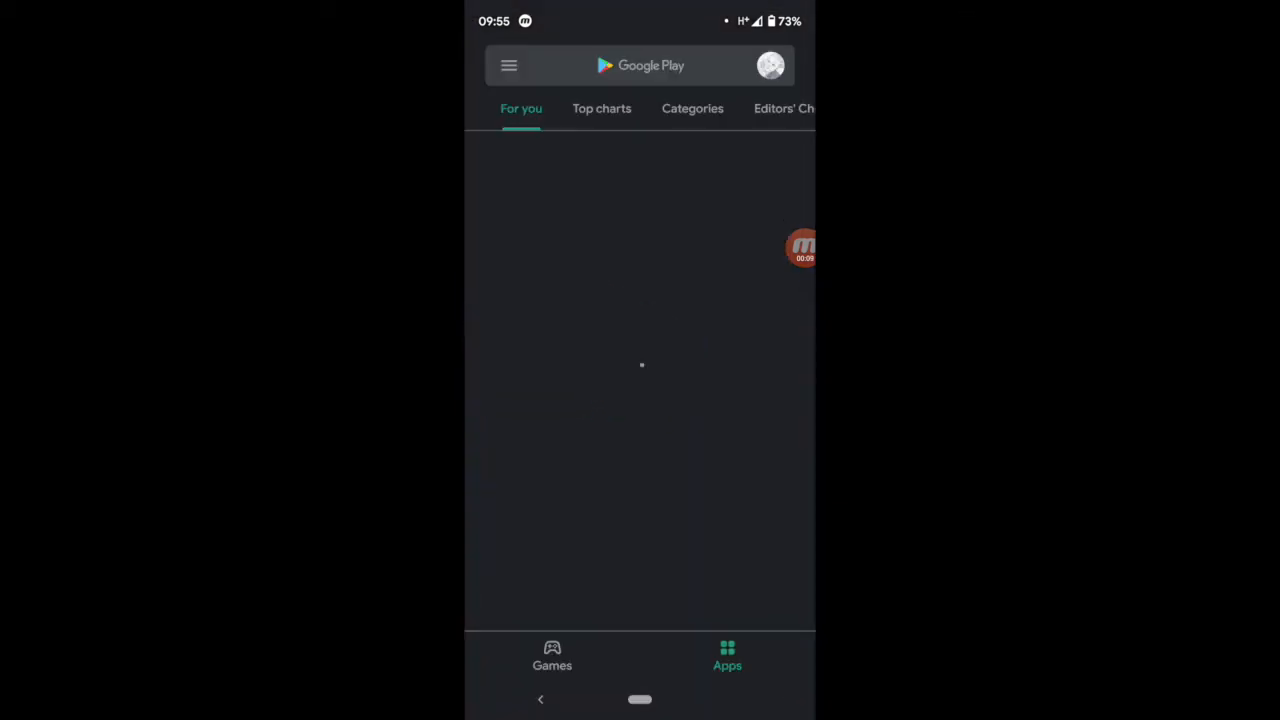
pyautogui.click(650, 65)
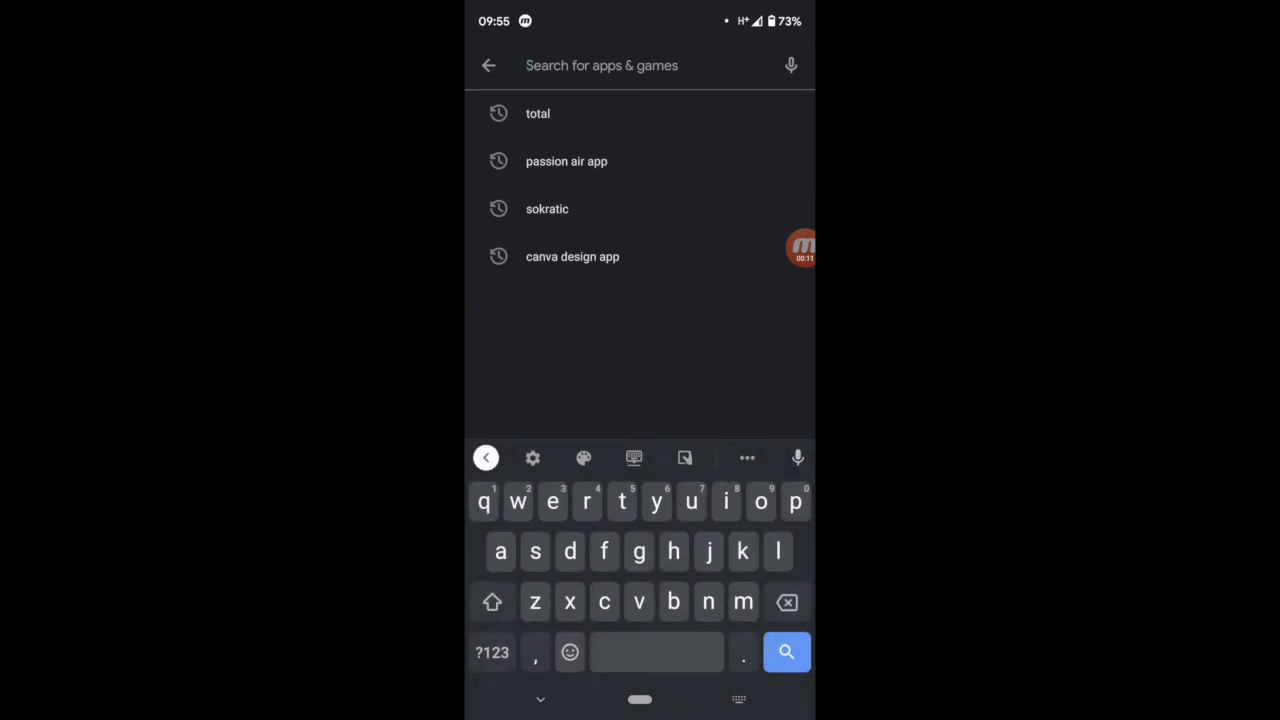
pyautogui.write('canv')
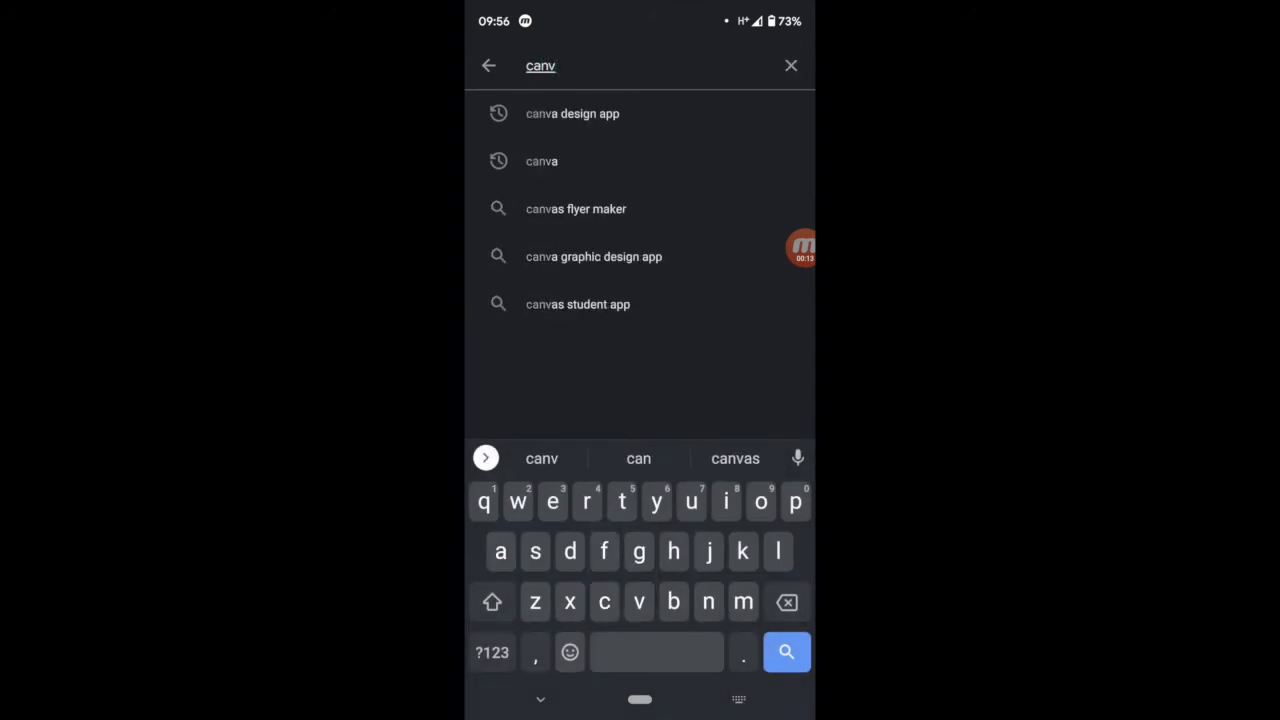
pyautogui.write('a')
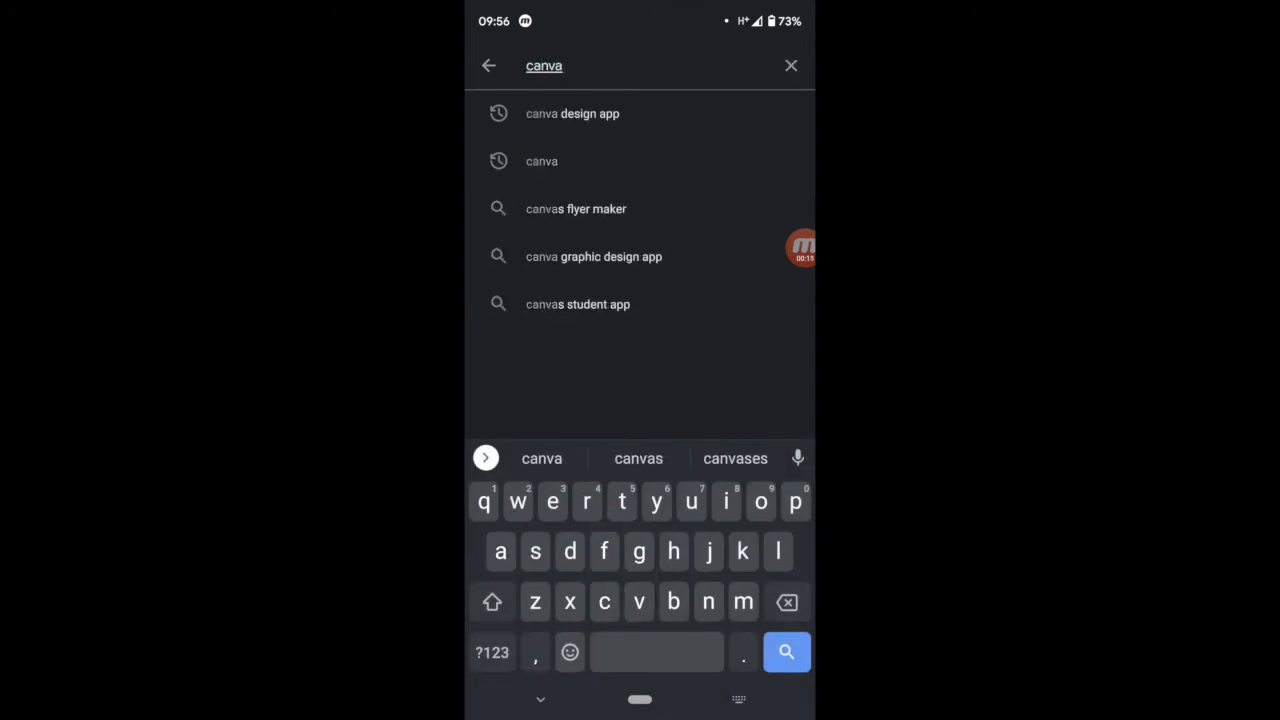
pyautogui.click(572, 113)
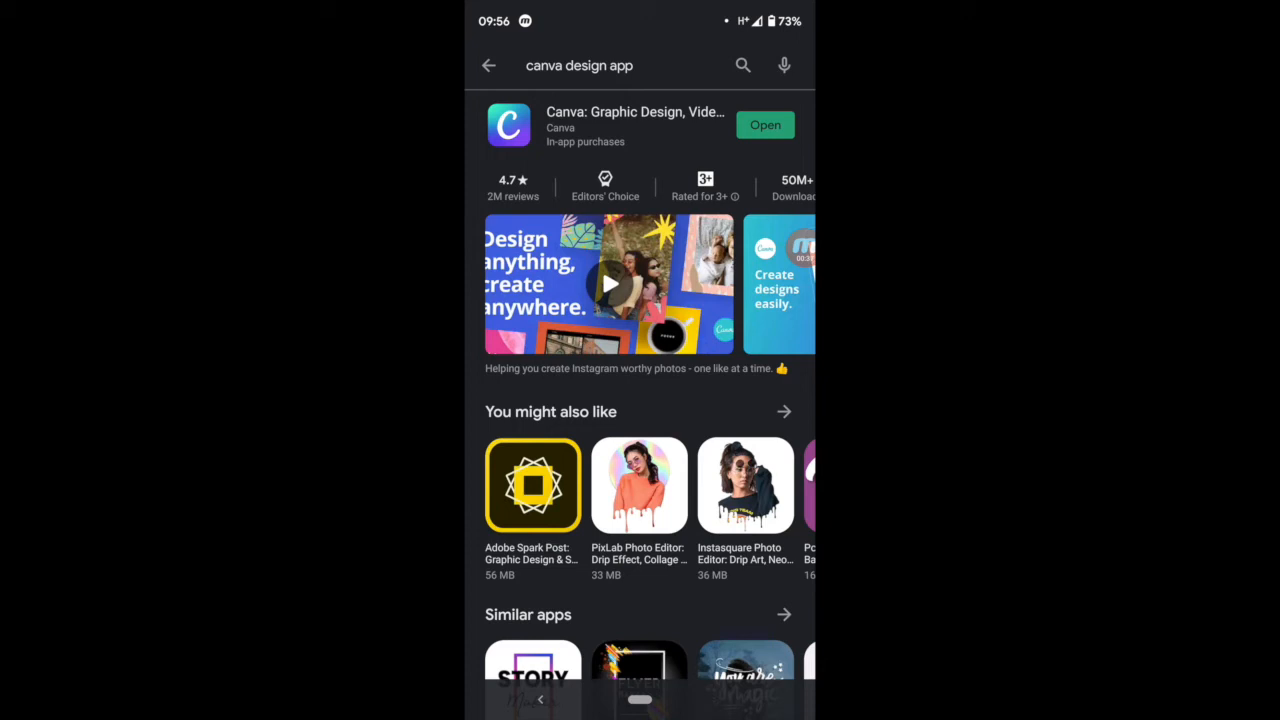
# Step: Switch to the YouTube app, examine the video thumbnails in the home feed and return to the phone's home screen
pyautogui.click(640, 699)
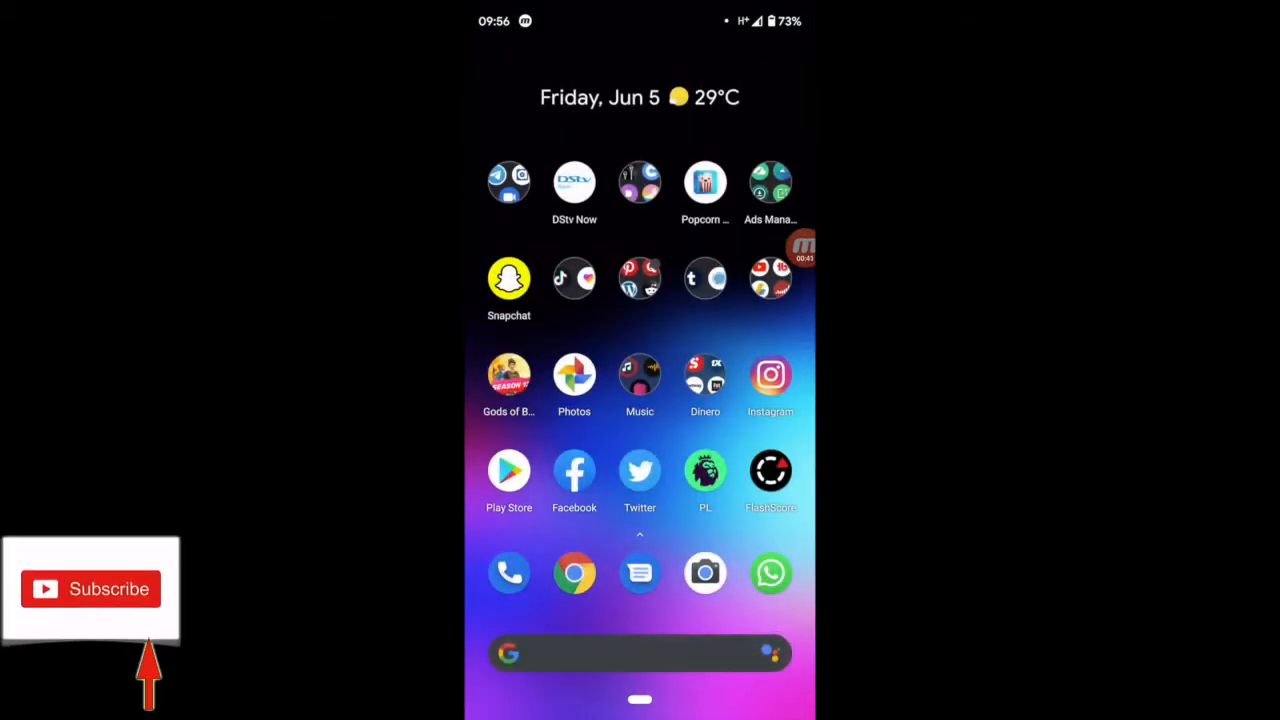
pyautogui.click(770, 278)
pyautogui.click(643, 194)
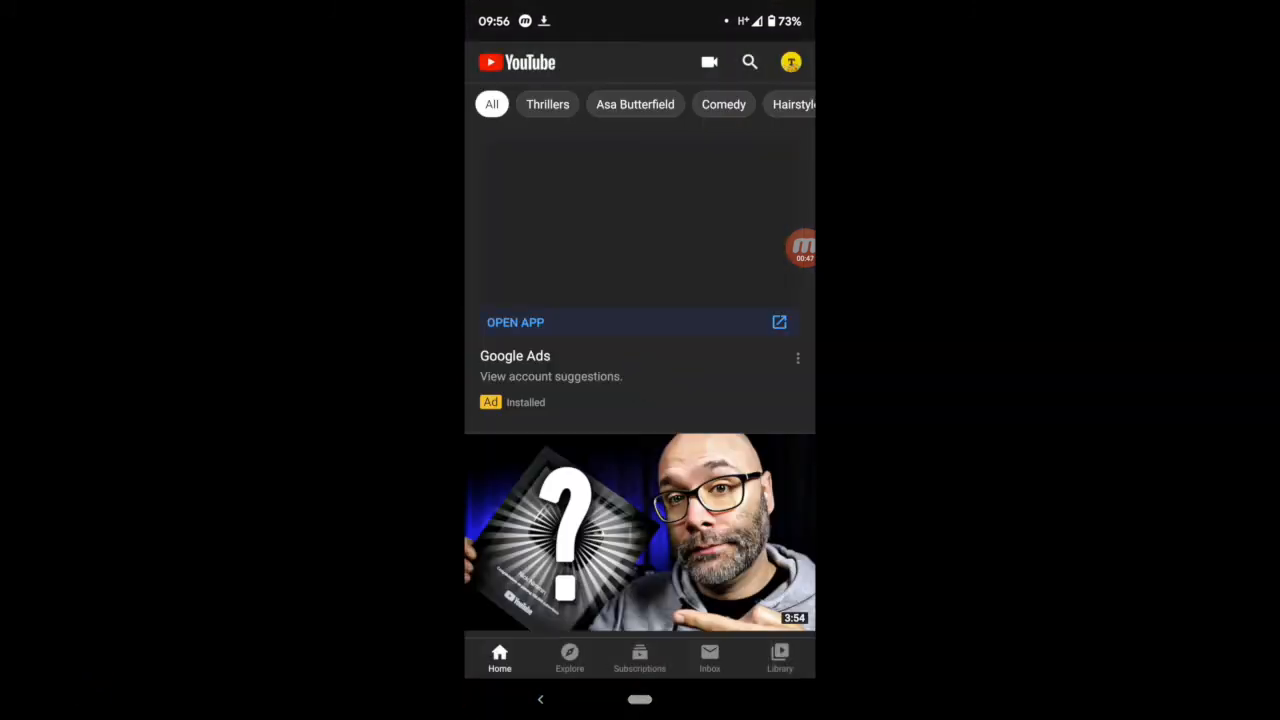
pyautogui.scroll(-3, 640, 400)
pyautogui.scroll(-10, 640, 400)
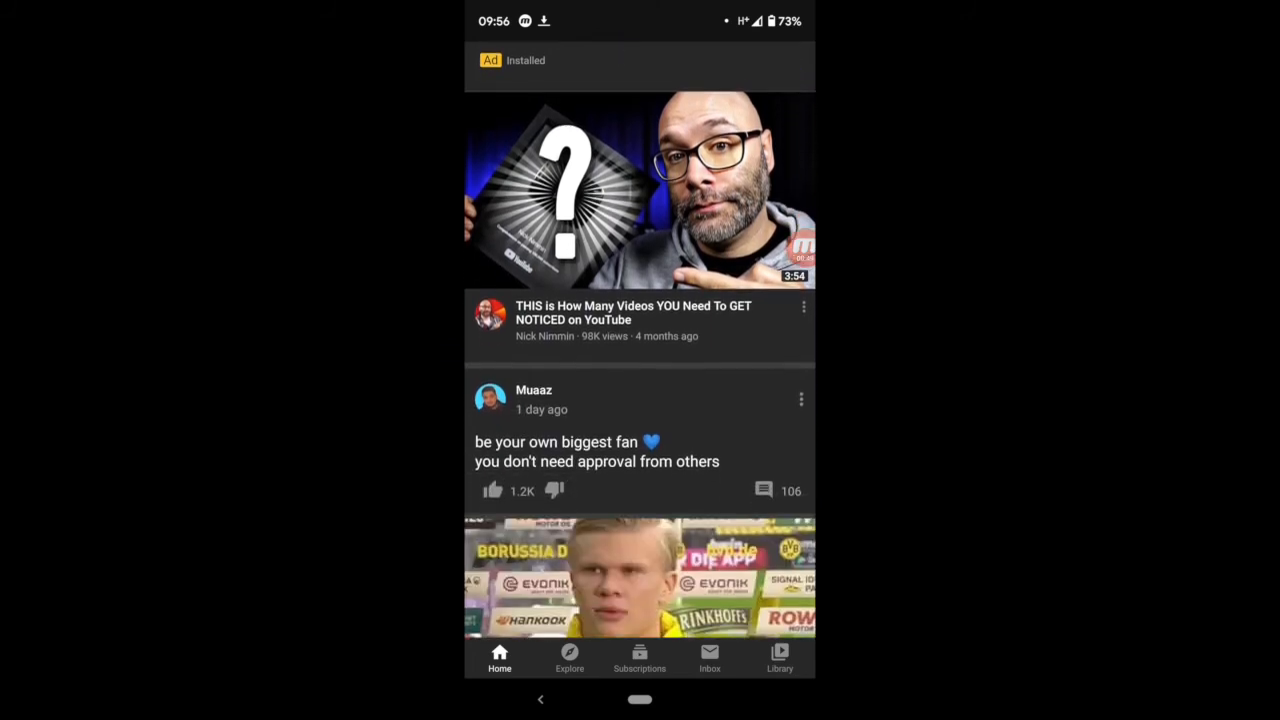
pyautogui.scroll(-10, 640, 400)
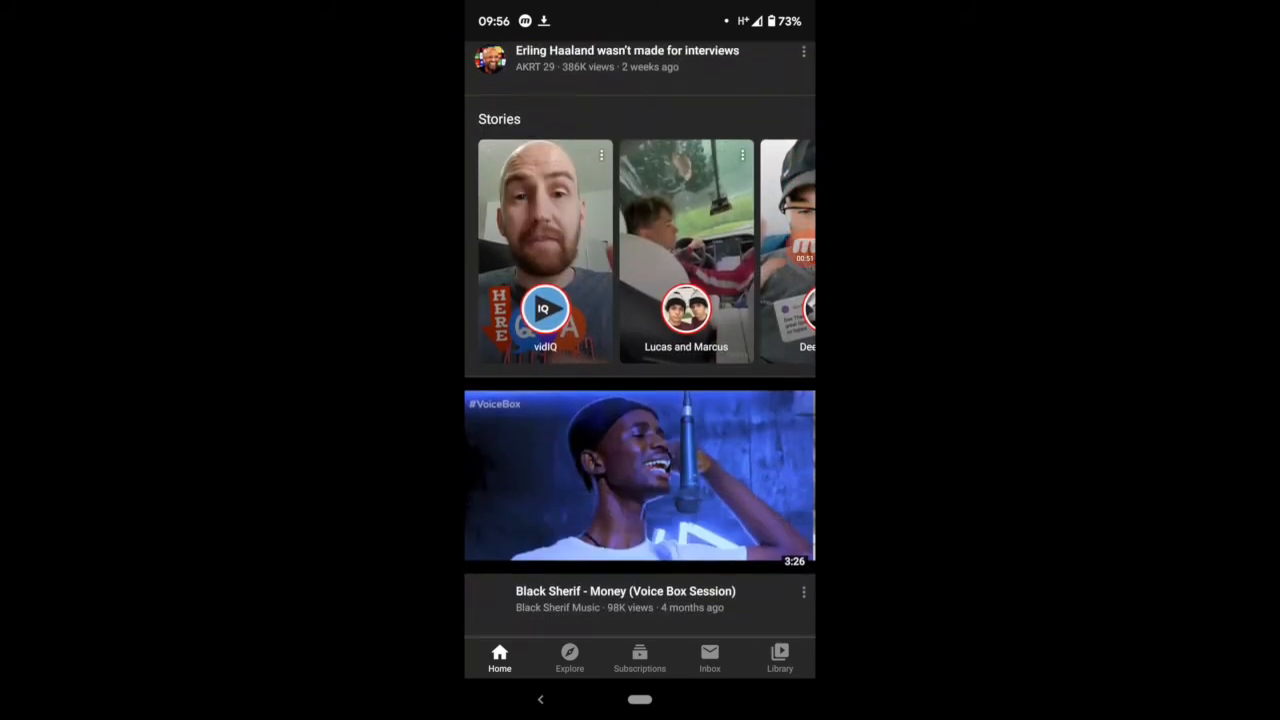
pyautogui.scroll(-2, 640, 400)
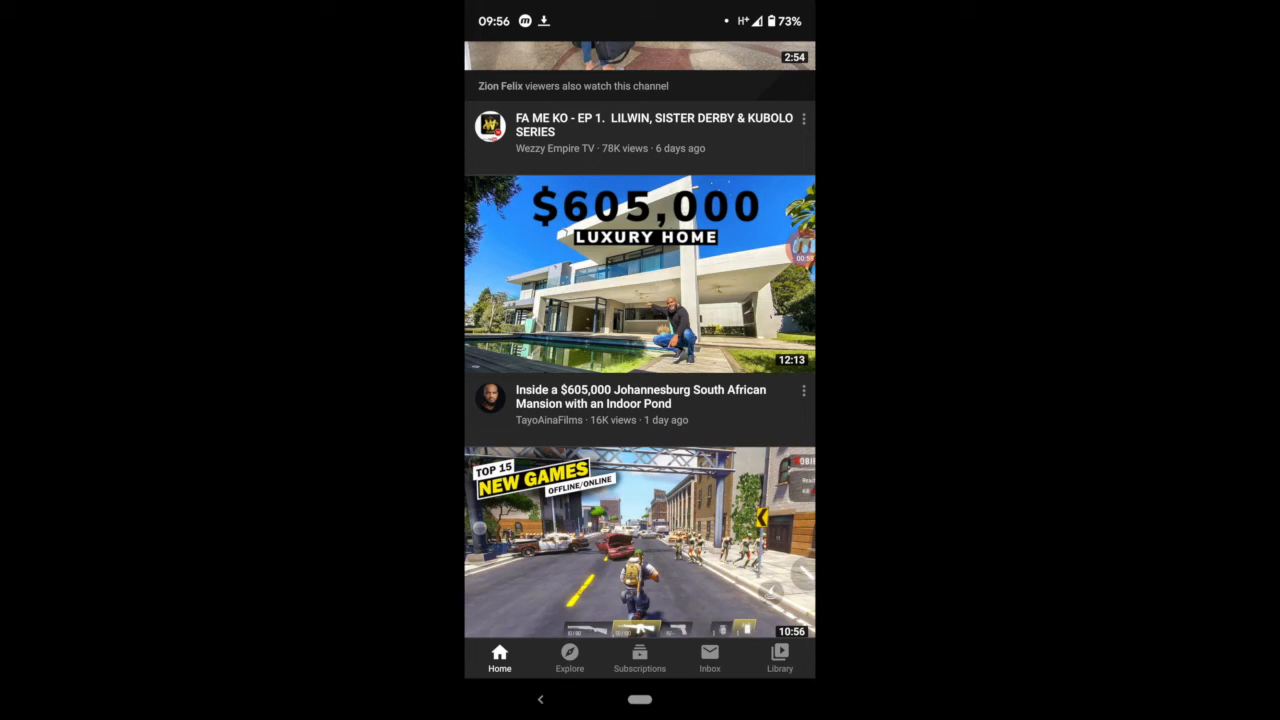
pyautogui.scroll(-8, 640, 400)
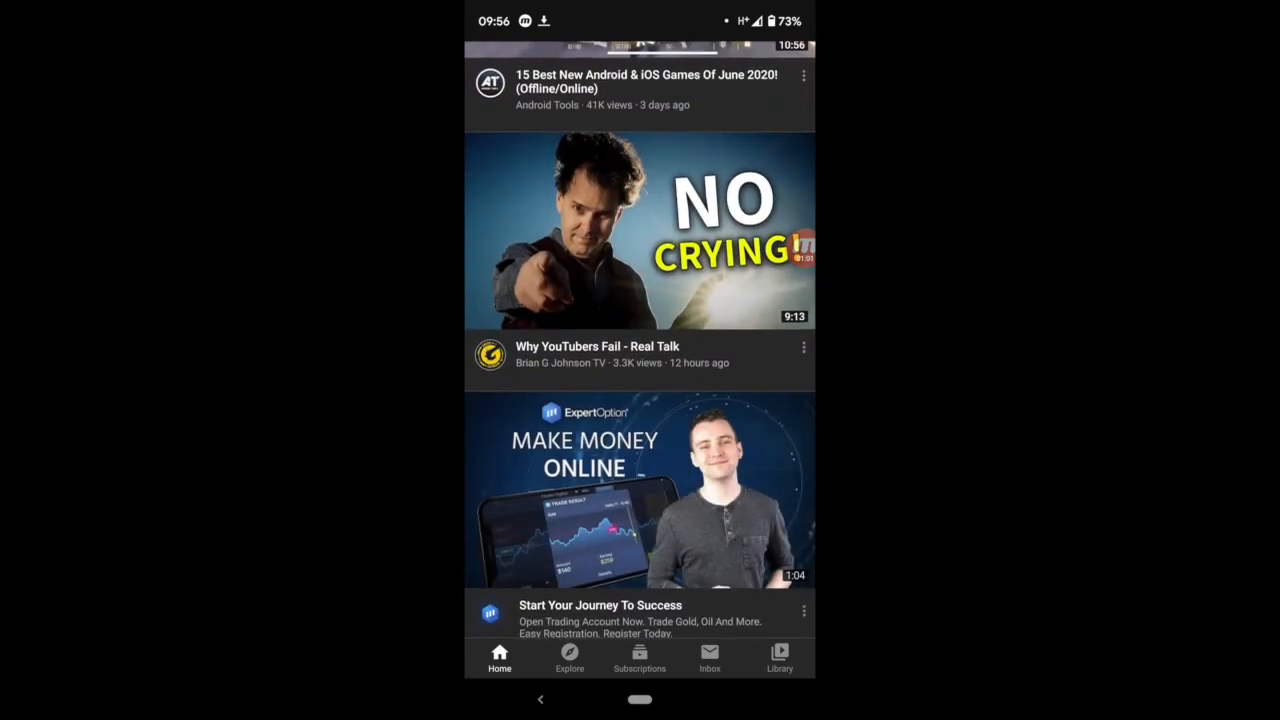
pyautogui.scroll(-10, 640, 400)
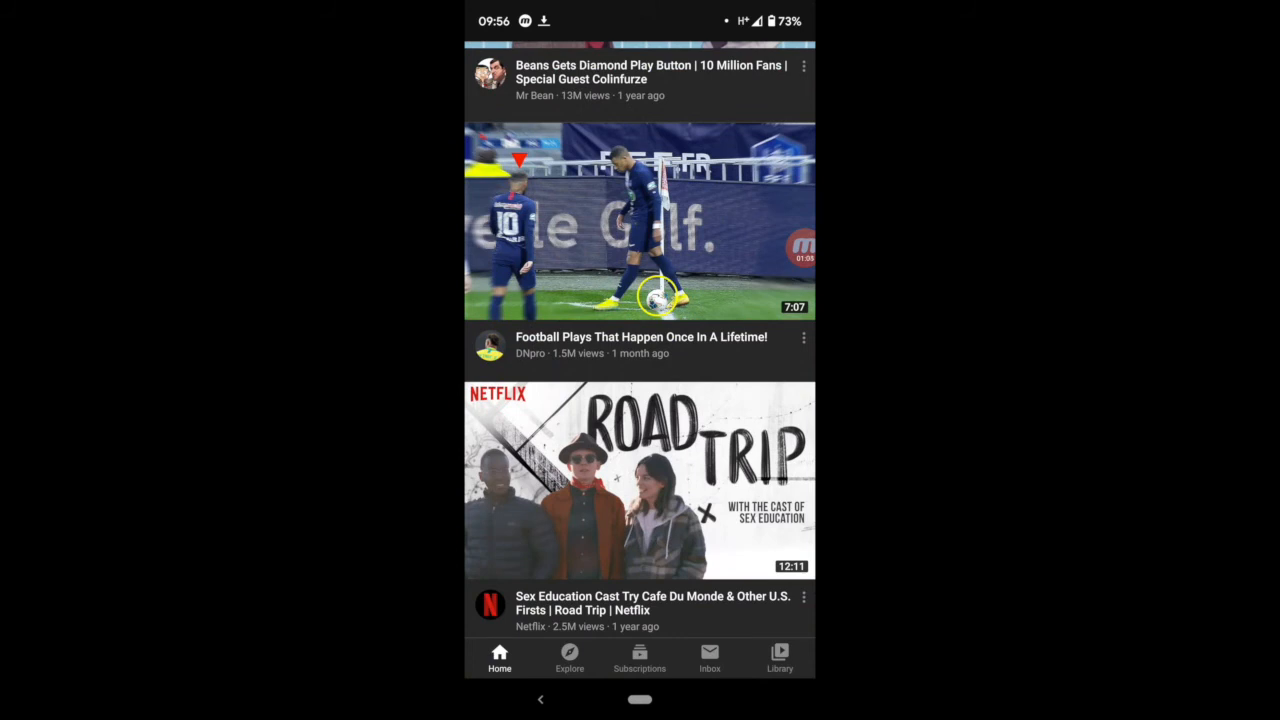
pyautogui.click(541, 699)
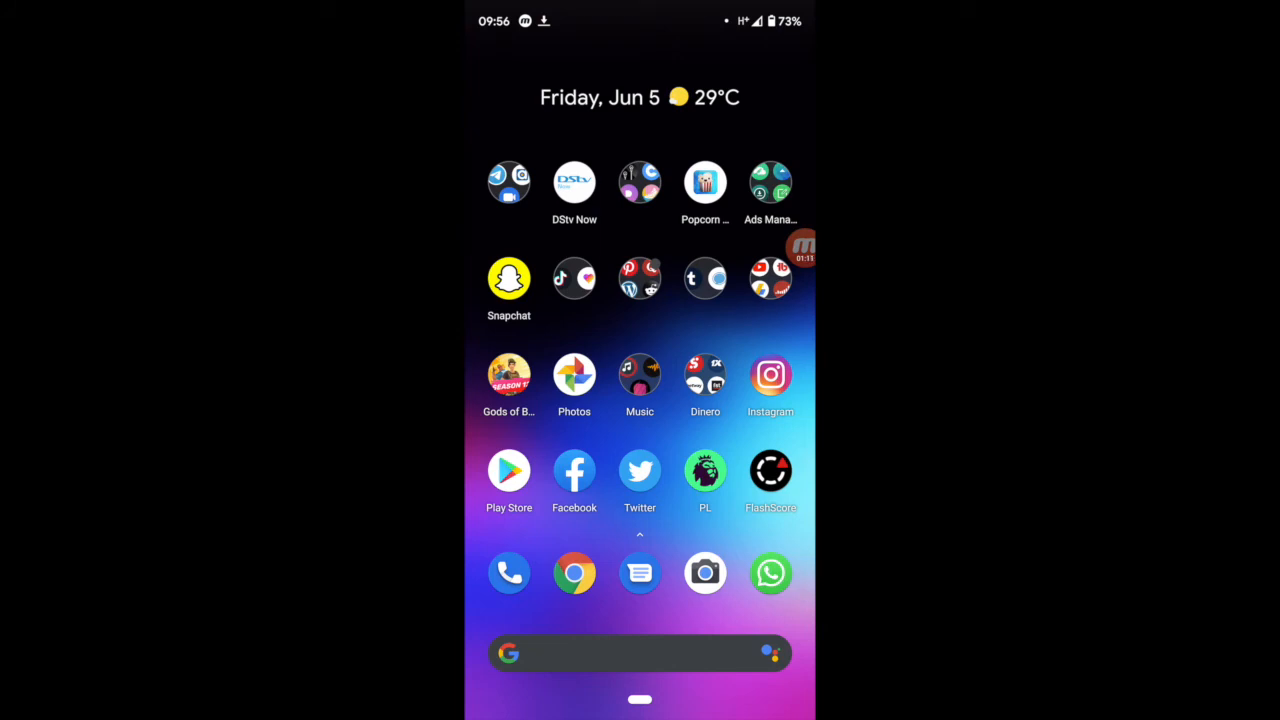
# Step: Find the Canva app among the phone's installed apps and open it
pyautogui.moveTo(640, 700); pyautogui.dragTo(640, 200)
pyautogui.scroll(-3, 640, 400)
pyautogui.scroll(-2, 640, 400)
pyautogui.click(574, 372)
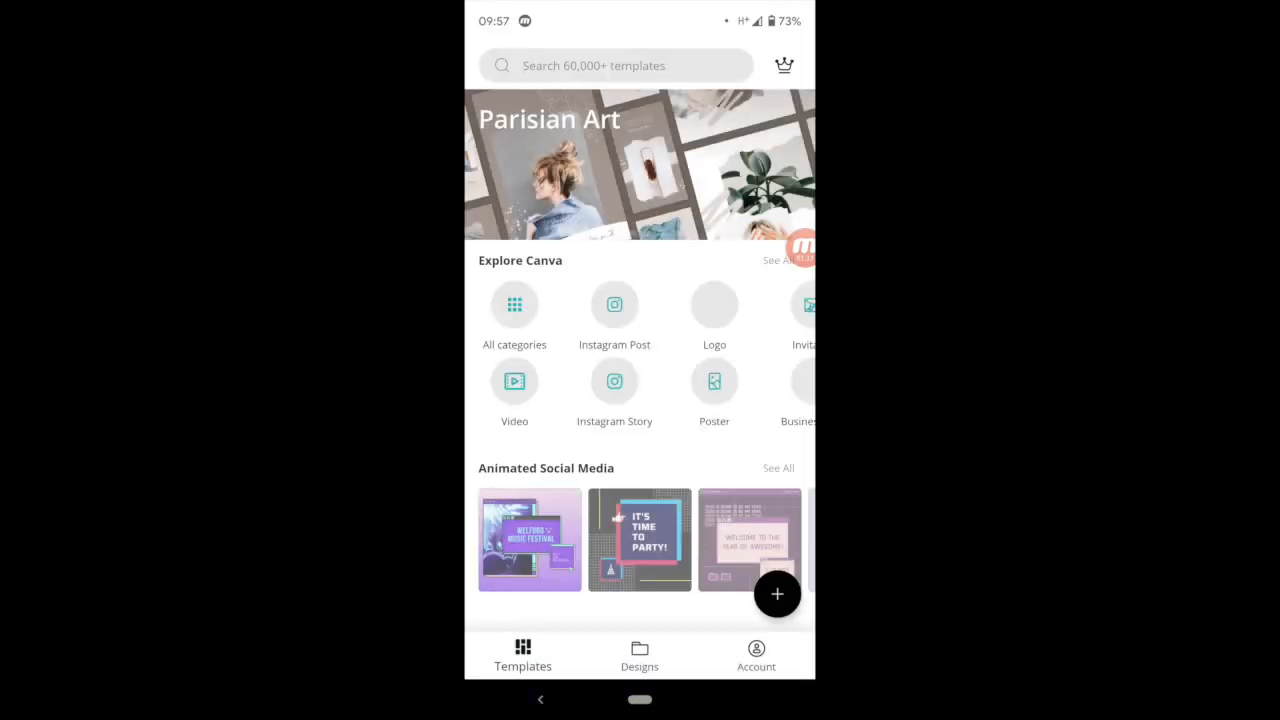
# Step: Open the free "How to stay healthy this summer" template from all YouTube Thumbnail templates for editing
pyautogui.scroll(-15, 640, 360)
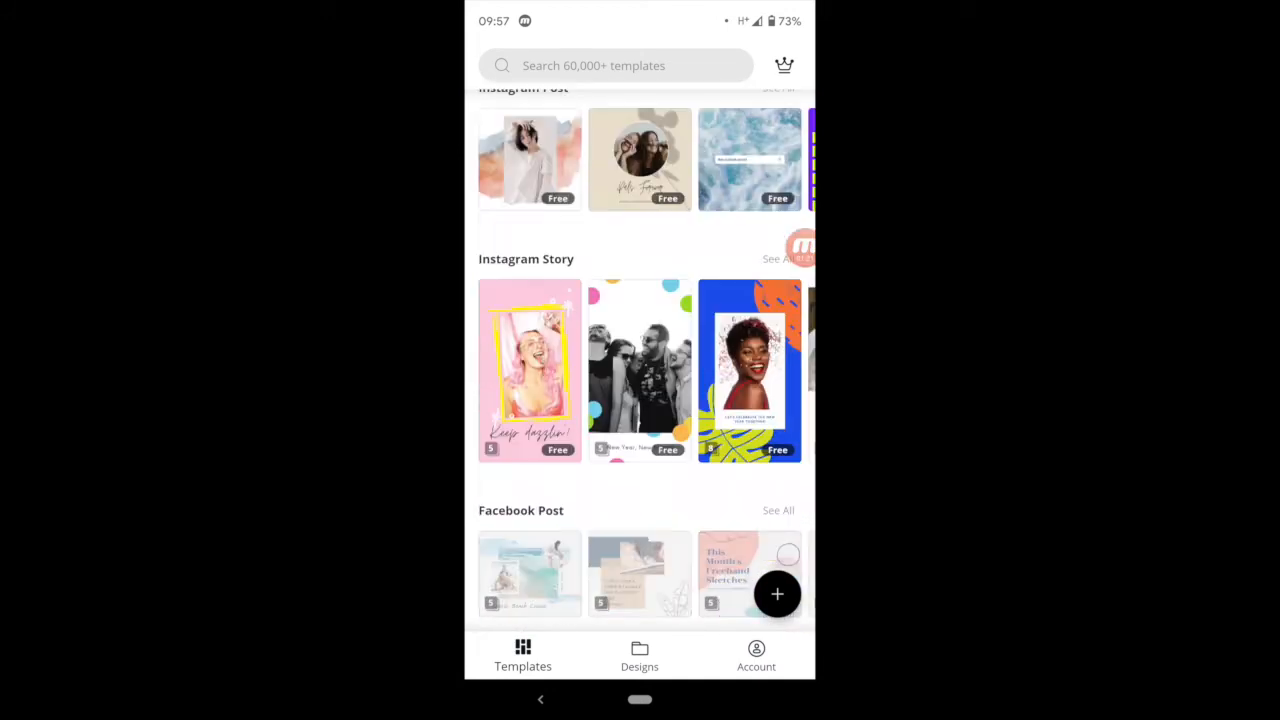
pyautogui.scroll(-10, 640, 360)
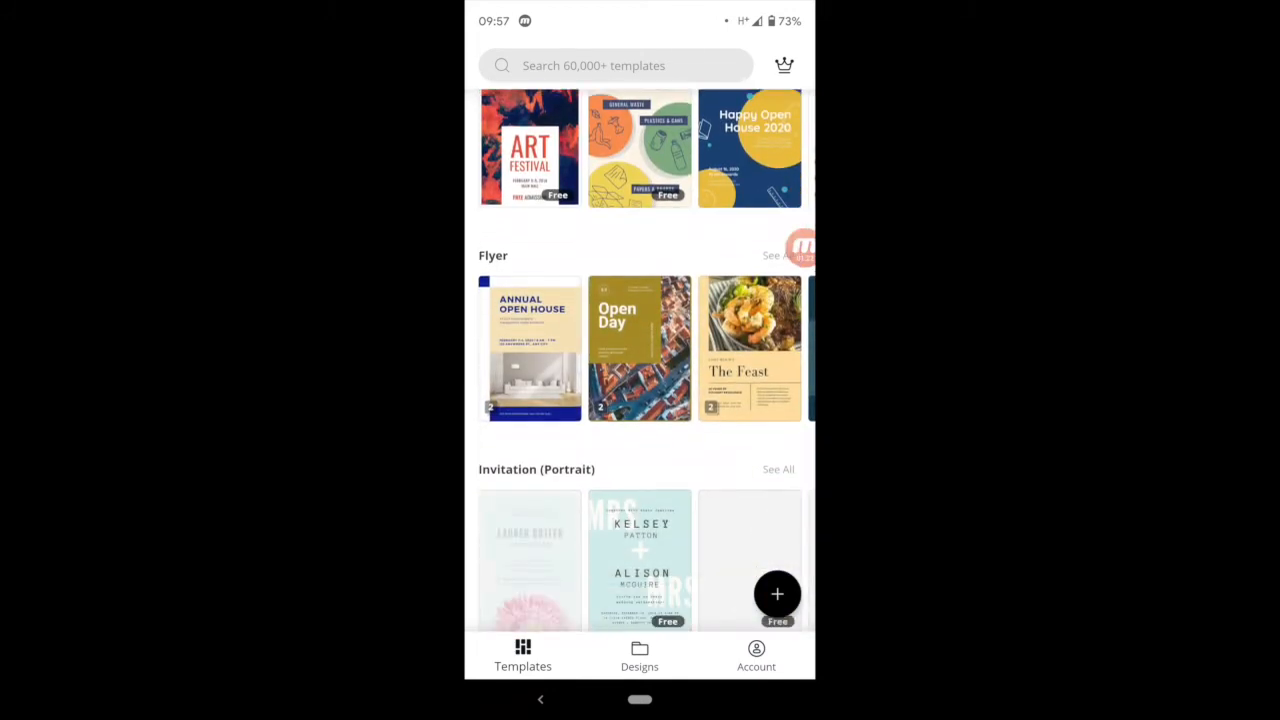
pyautogui.scroll(-5, 640, 360)
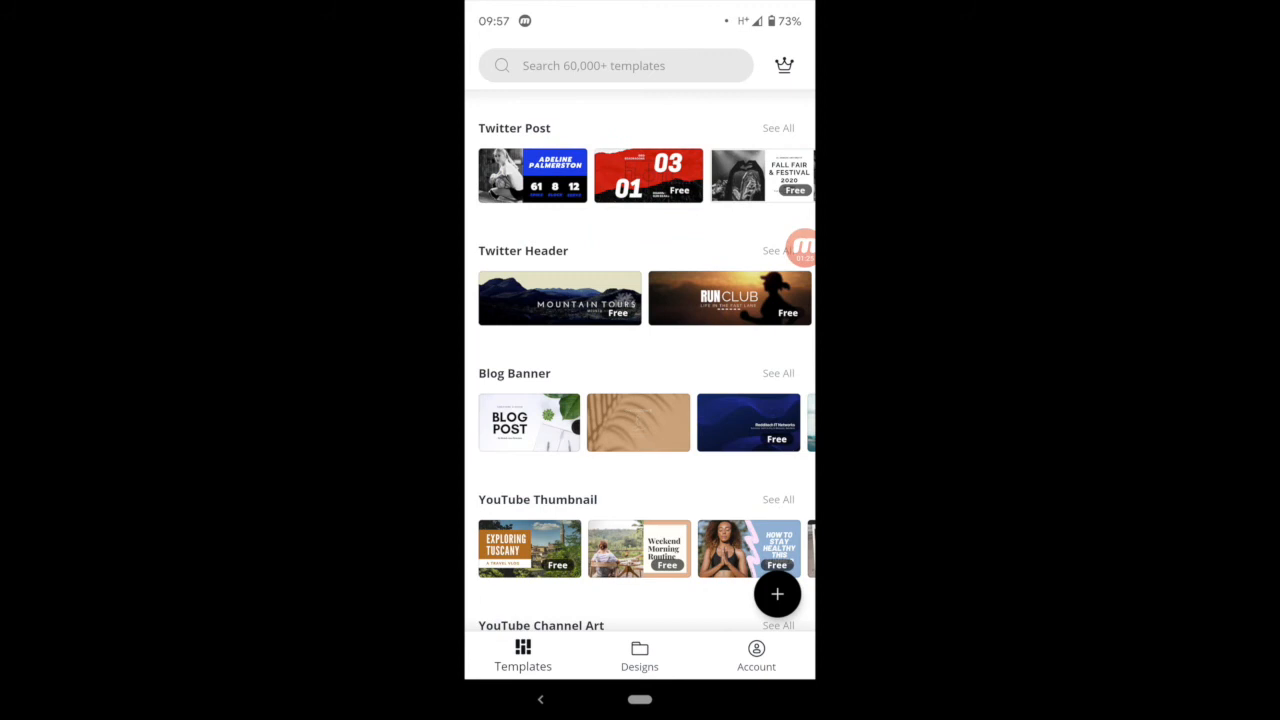
pyautogui.click(778, 499)
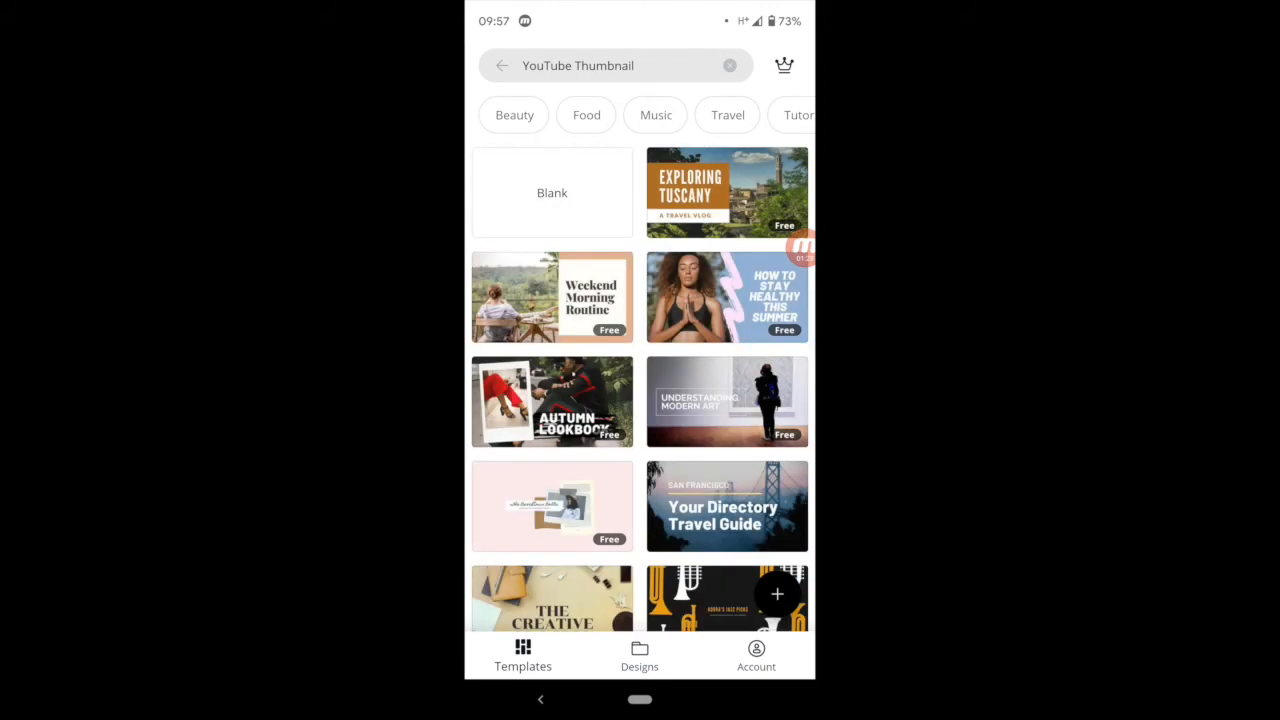
pyautogui.click(727, 297)
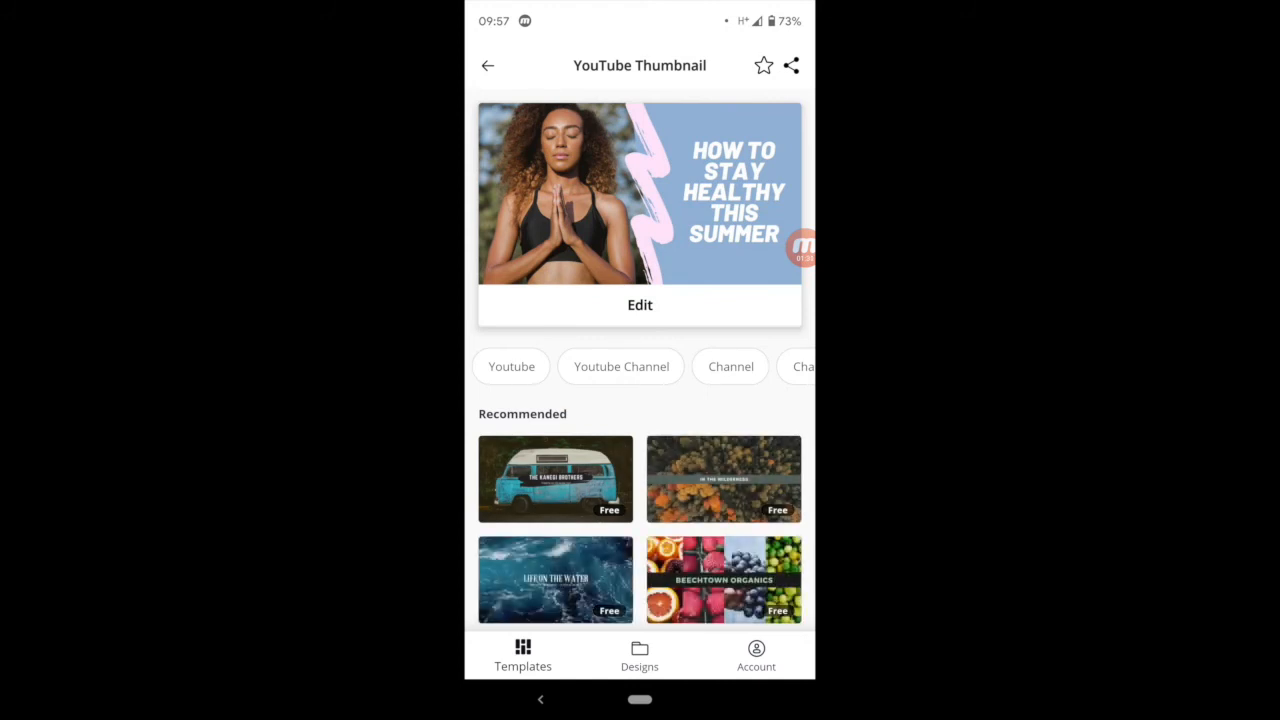
pyautogui.click(636, 305)
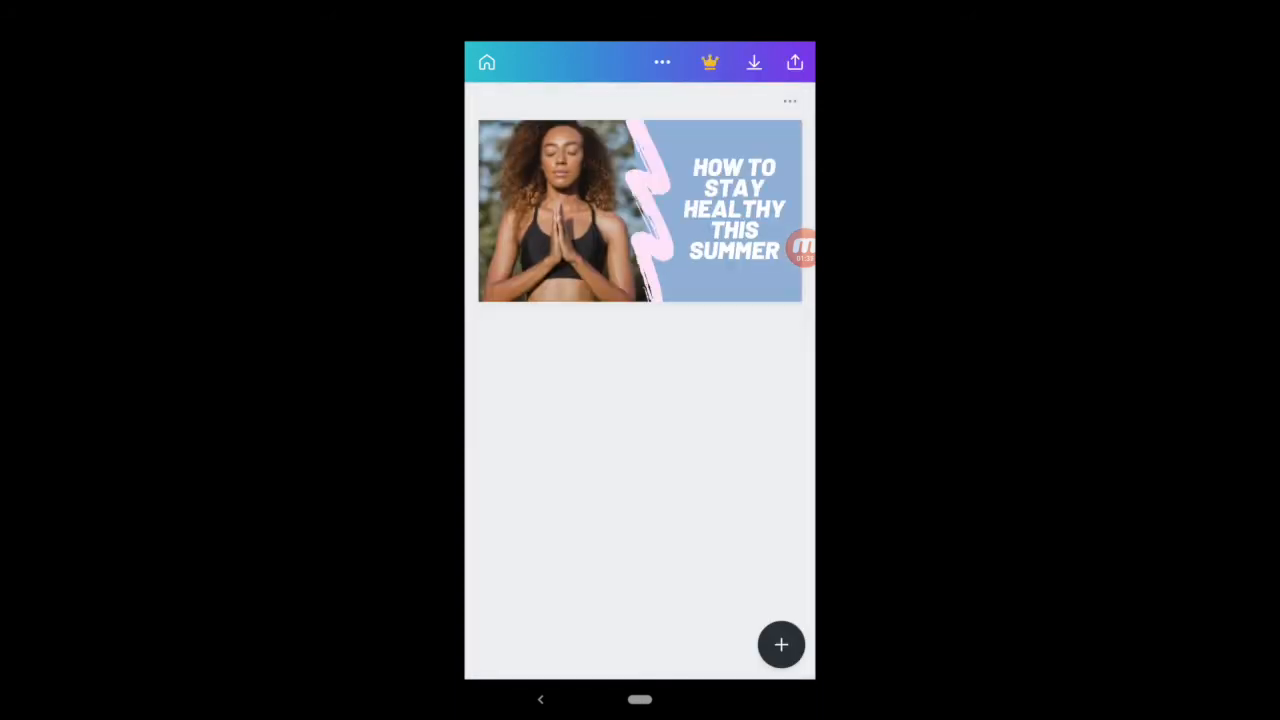
# Step: Replace the template's photo of the woman with the three apples picture from the Food photos and shift it slightly left and down in its frame
pyautogui.click(568, 211)
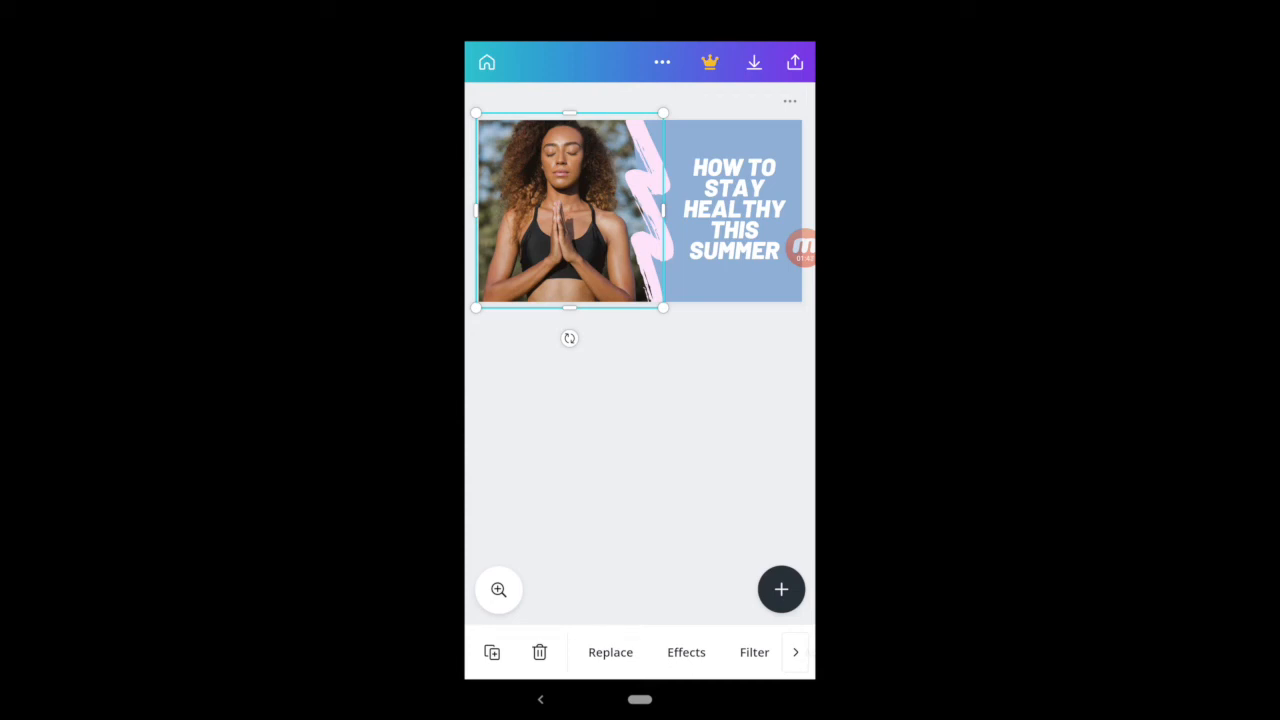
pyautogui.click(610, 652)
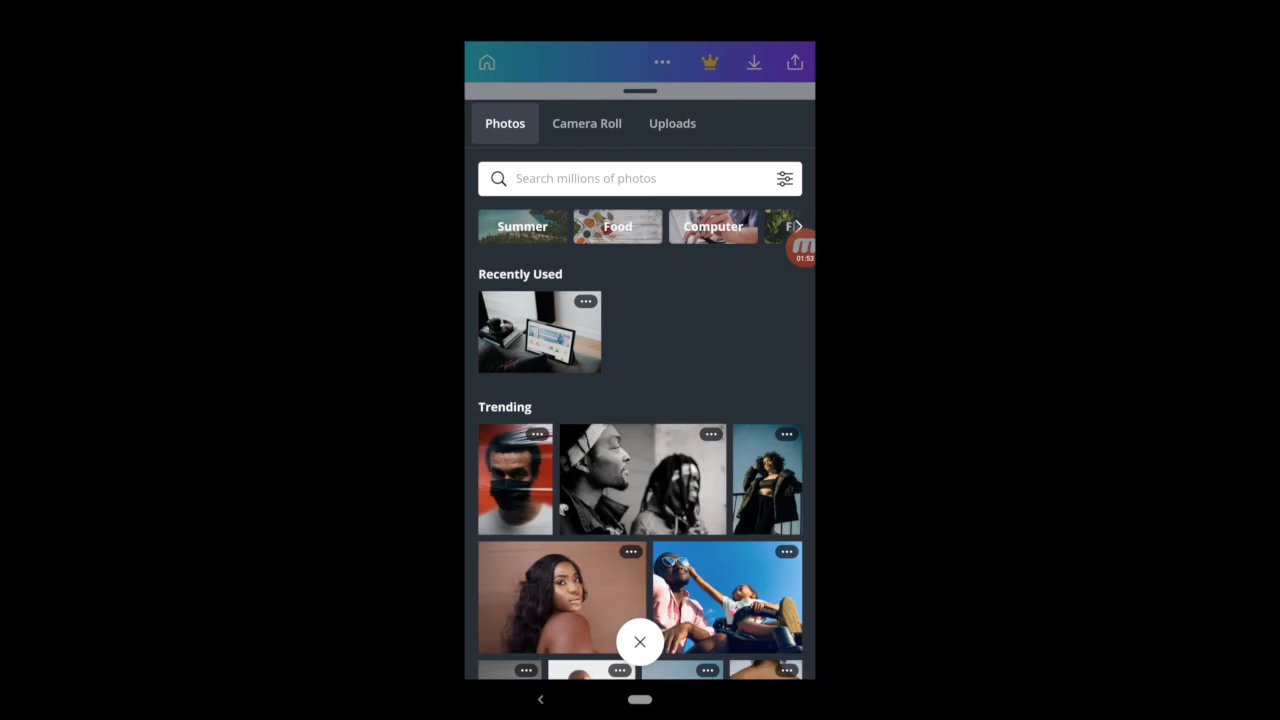
pyautogui.click(617, 226)
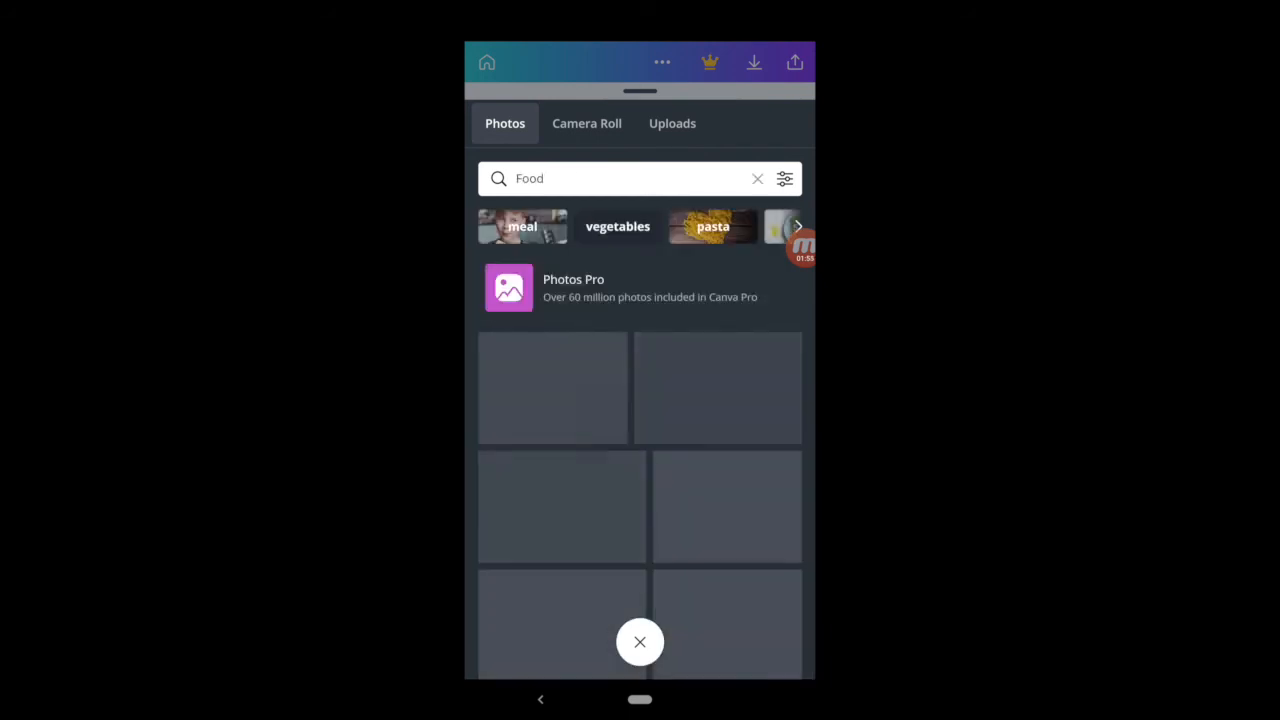
pyautogui.scroll(-3, 640, 450)
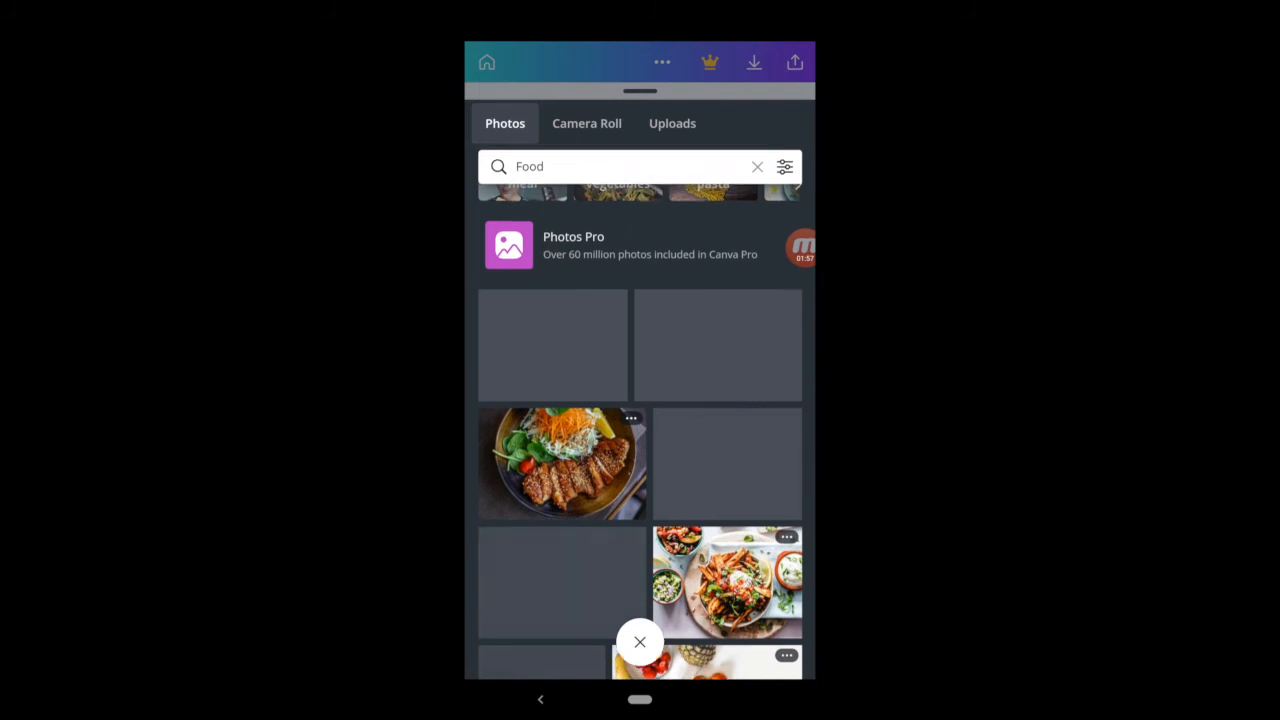
pyautogui.scroll(-2, 640, 413)
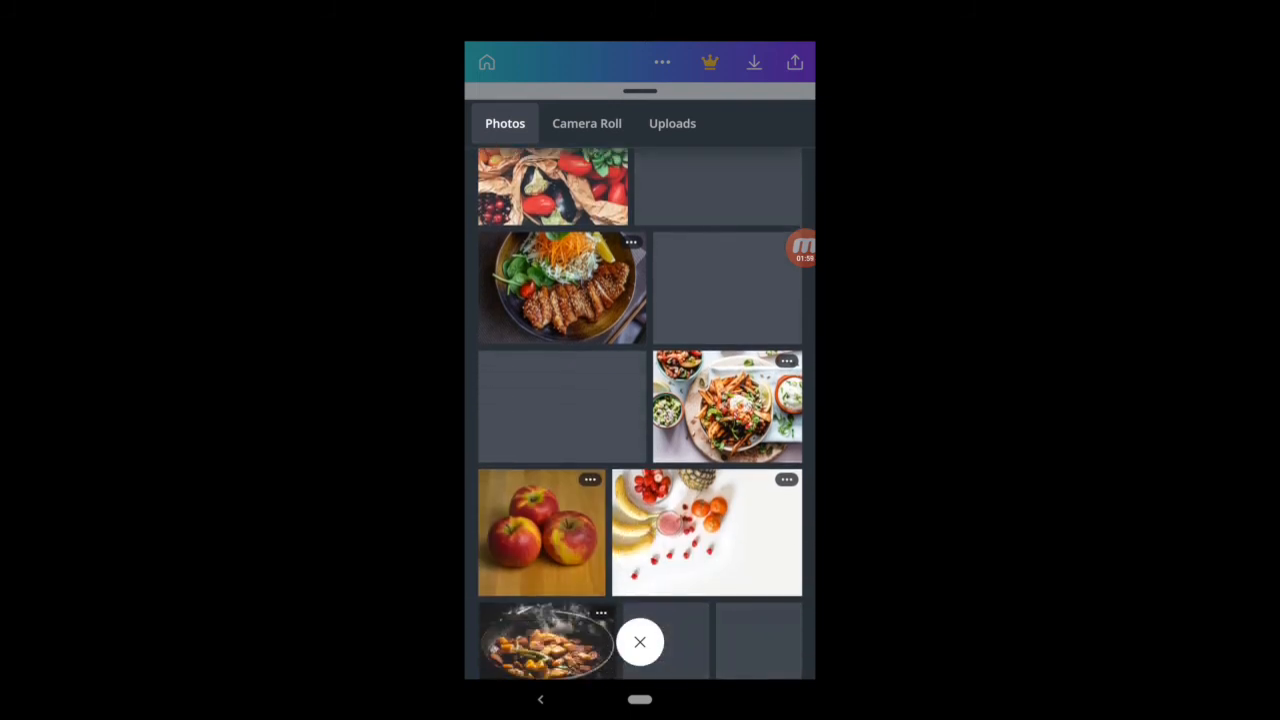
pyautogui.scroll(-2, 640, 414)
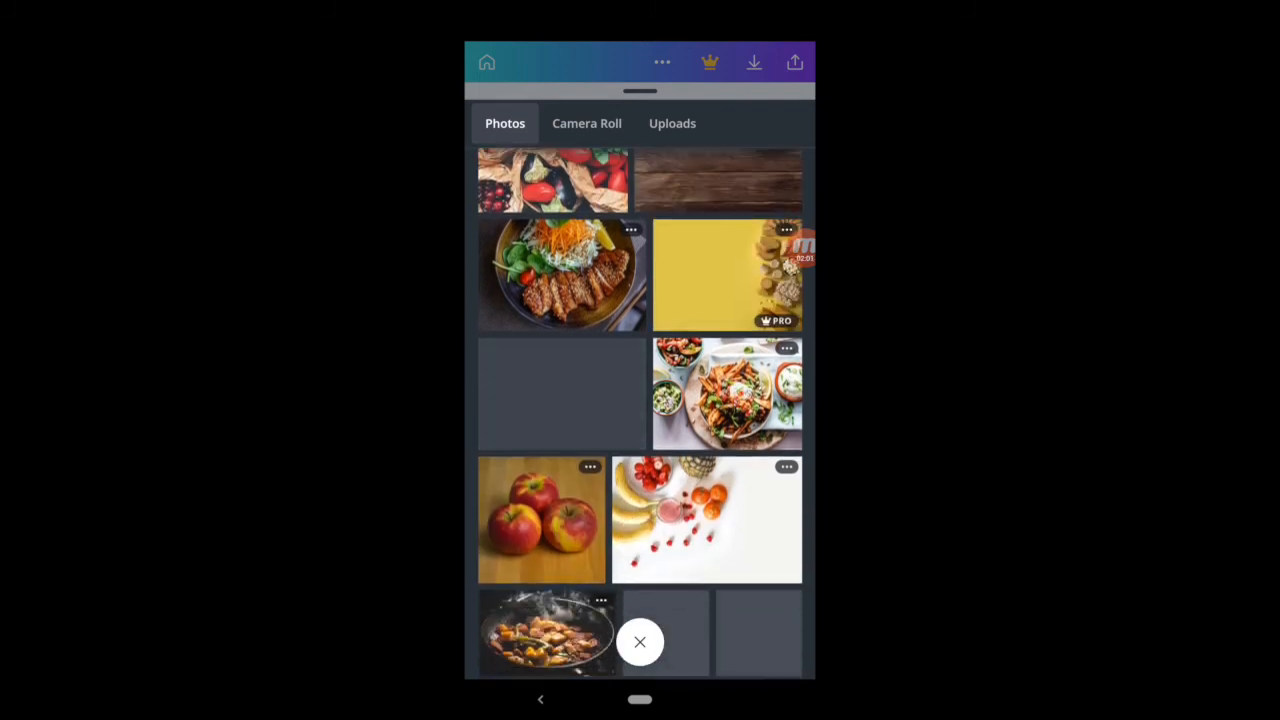
pyautogui.click(707, 468)
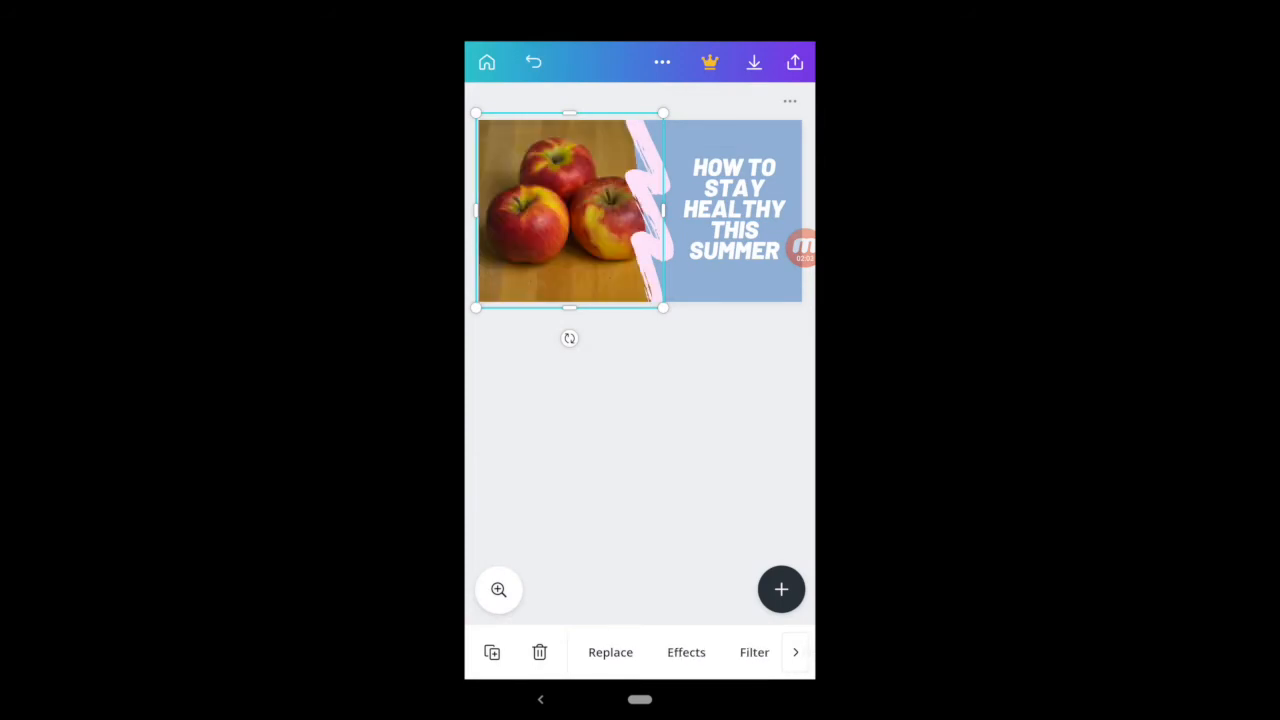
pyautogui.moveTo(569, 211)
pyautogui.mouseDown()
pyautogui.moveTo(546, 213)
pyautogui.moveTo(556, 216)
pyautogui.mouseUp()
# Step: Replace the headline text with "How to slice apples"
pyautogui.click(734, 208)
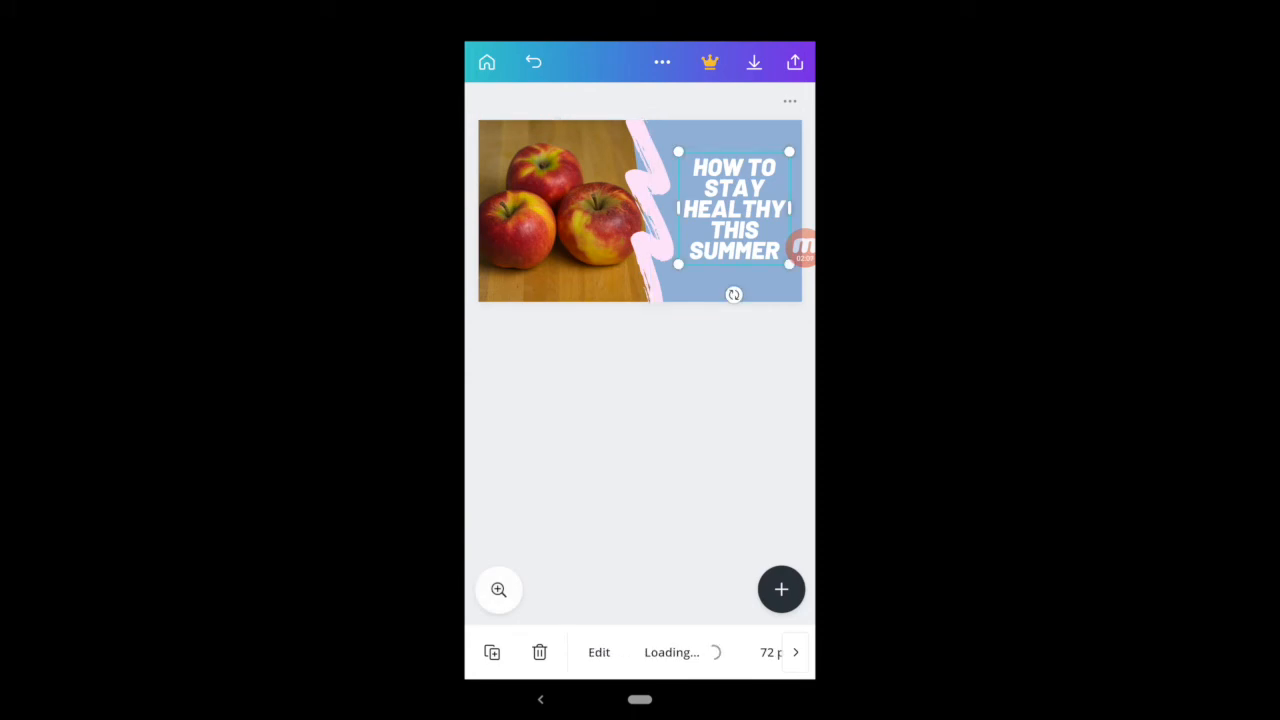
pyautogui.click(734, 208)
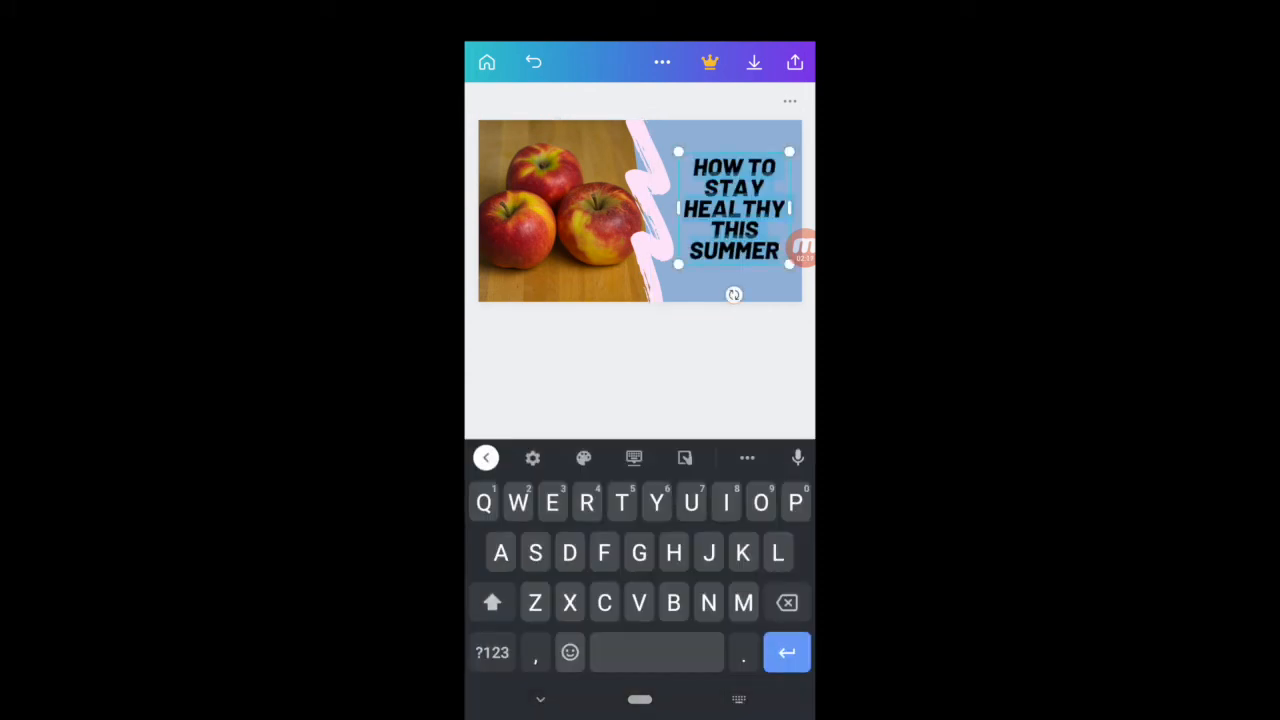
pyautogui.press('BackSpace')
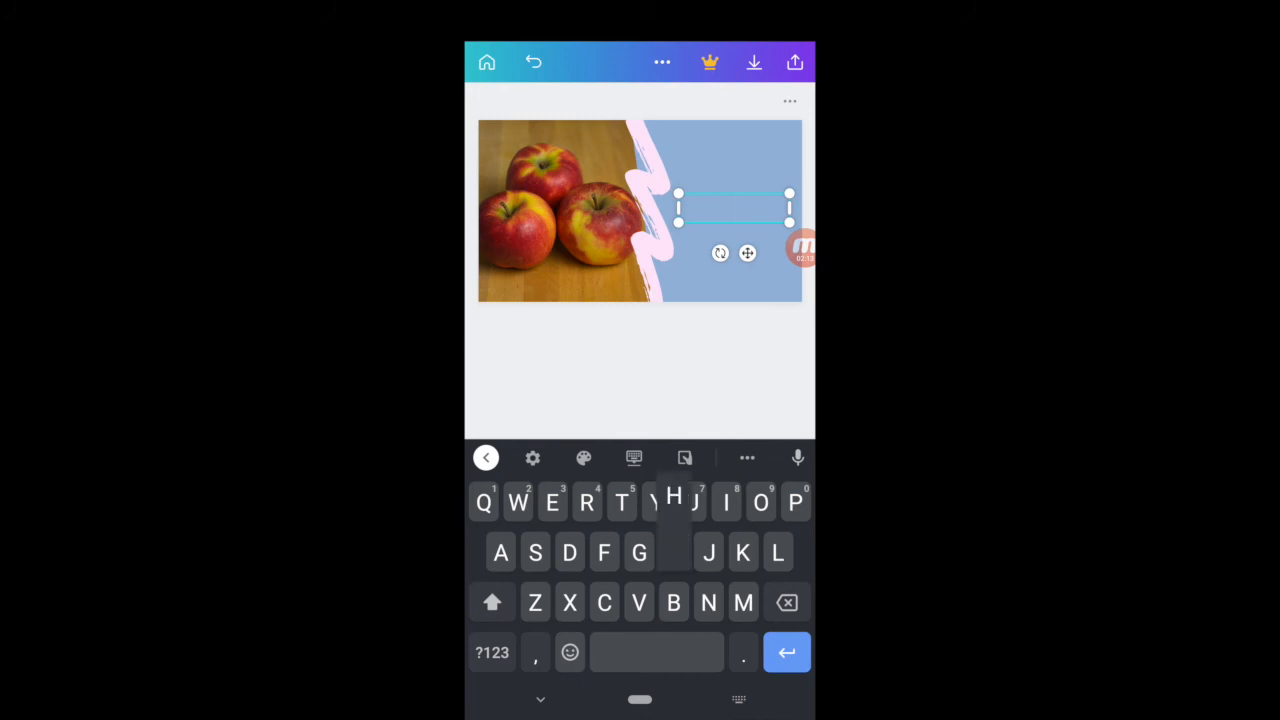
pyautogui.write('How to ')
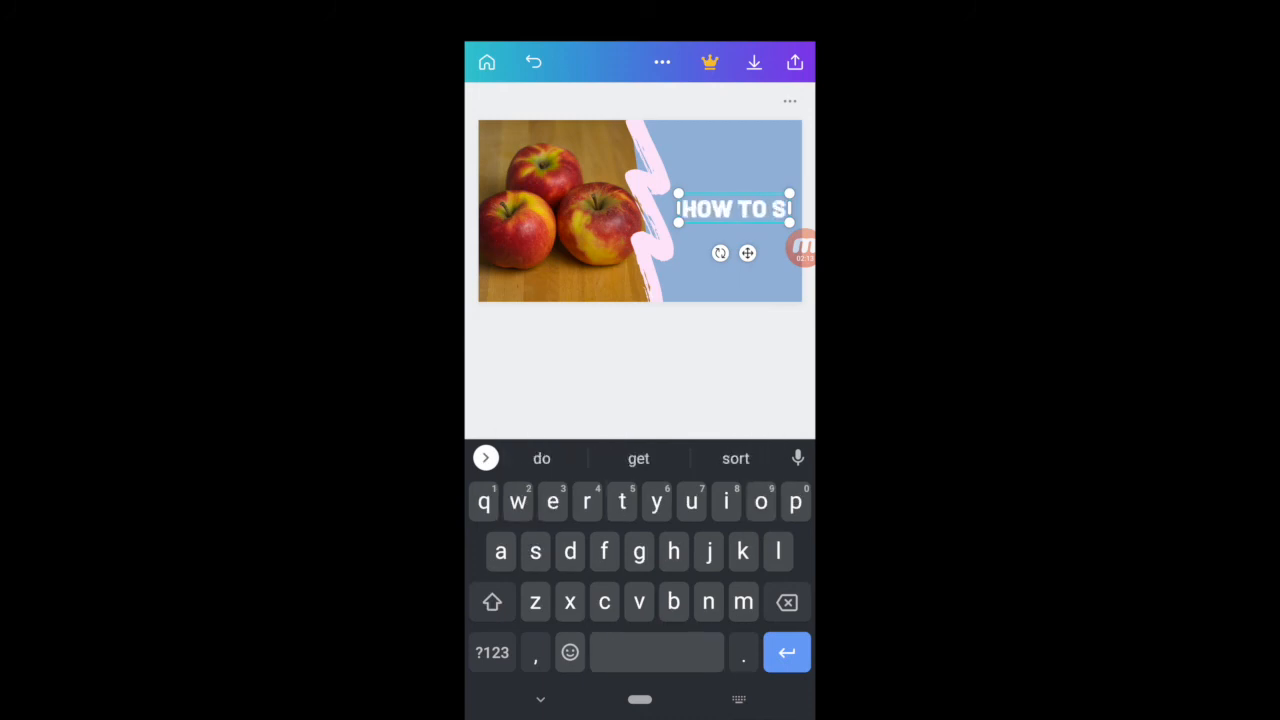
pyautogui.write('slice apples')
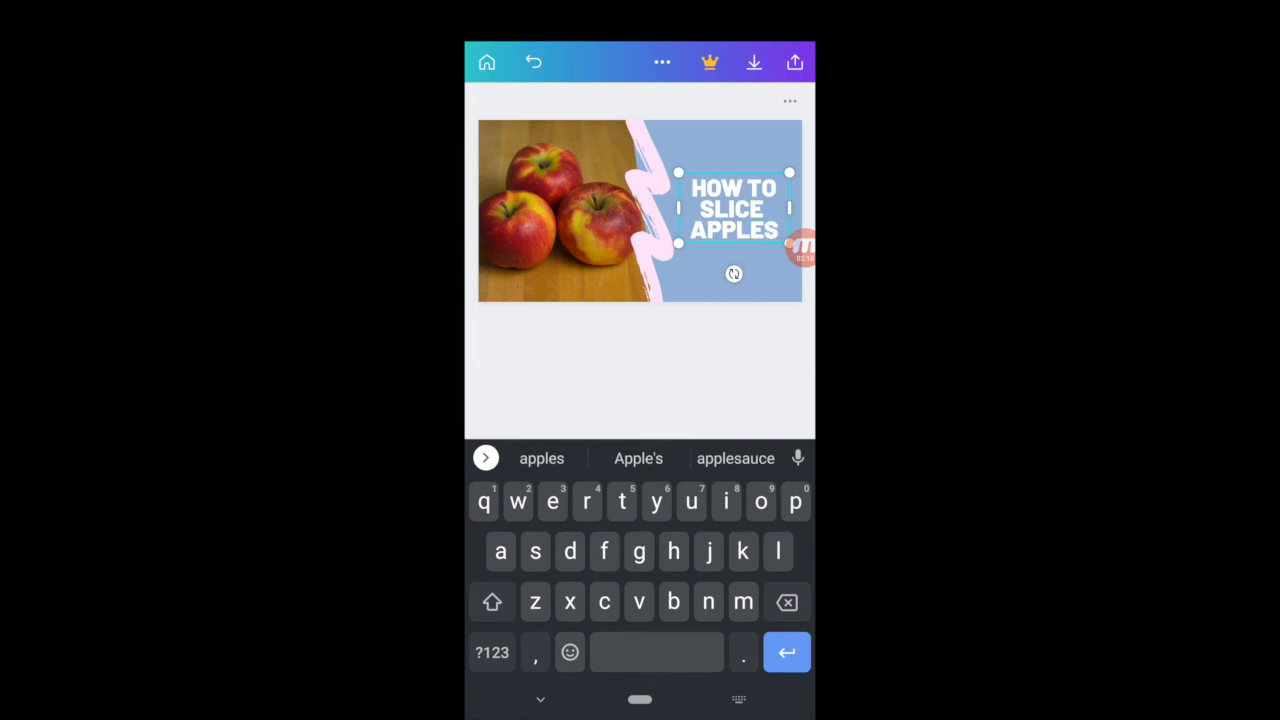
# Step: Recolor the blue background shape behind the headline with the red from the photo colors and deselect it
pyautogui.click(730, 146)
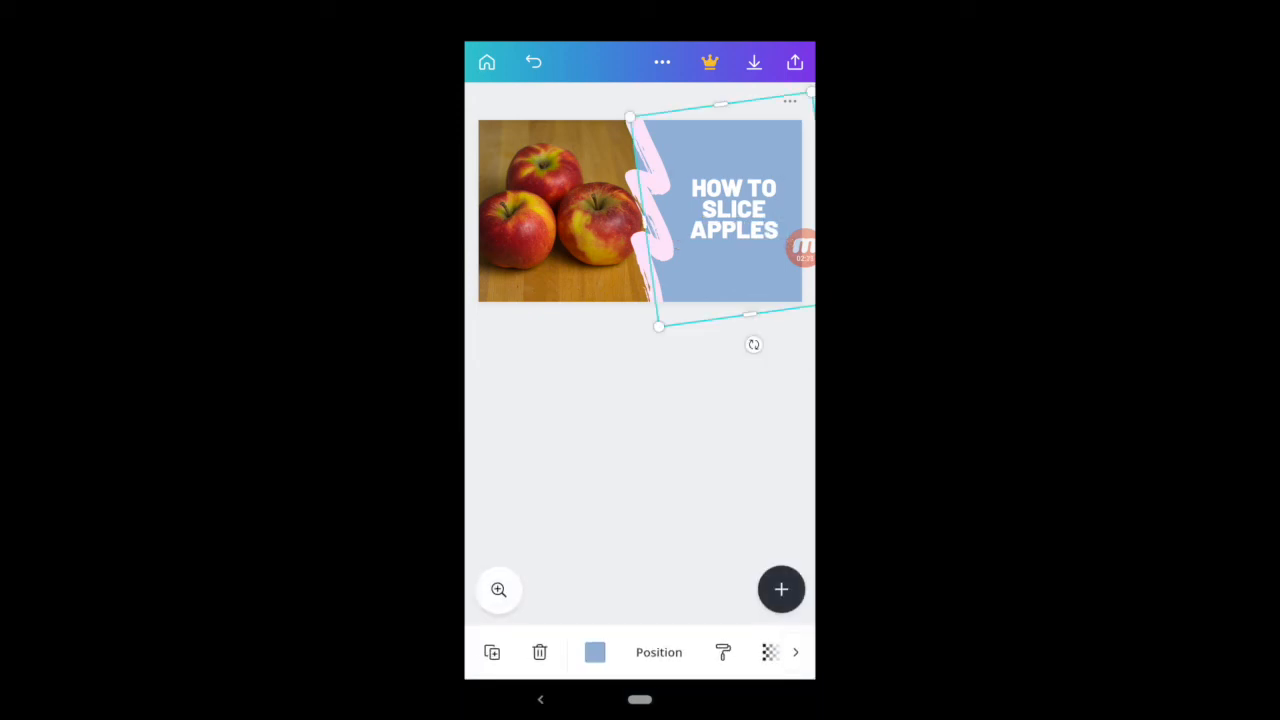
pyautogui.click(595, 652)
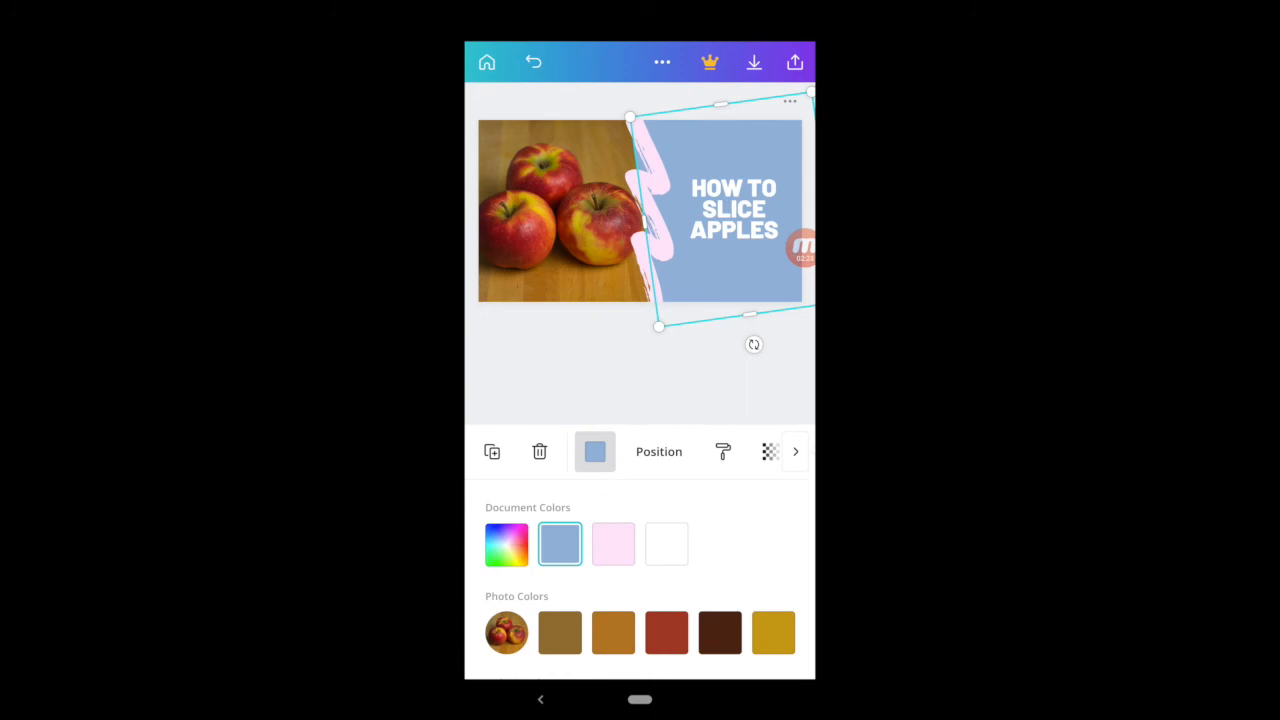
pyautogui.click(666, 632)
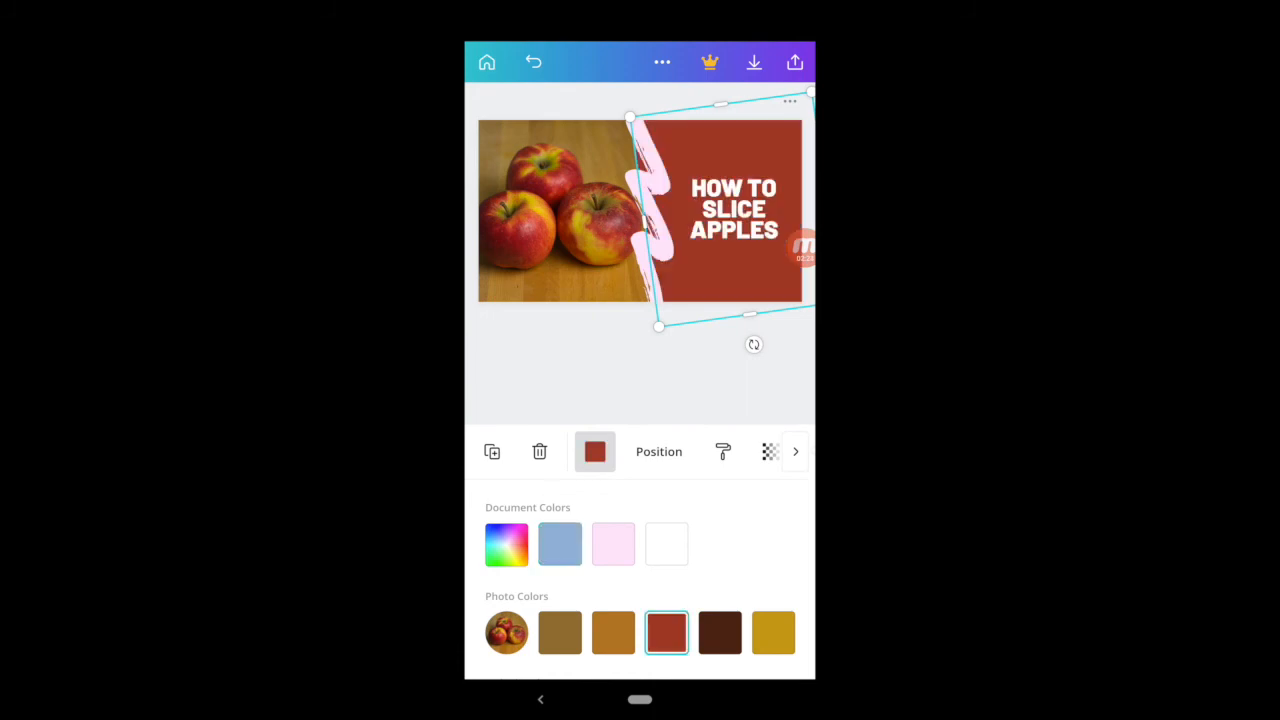
pyautogui.click(595, 452)
pyautogui.click(640, 430)
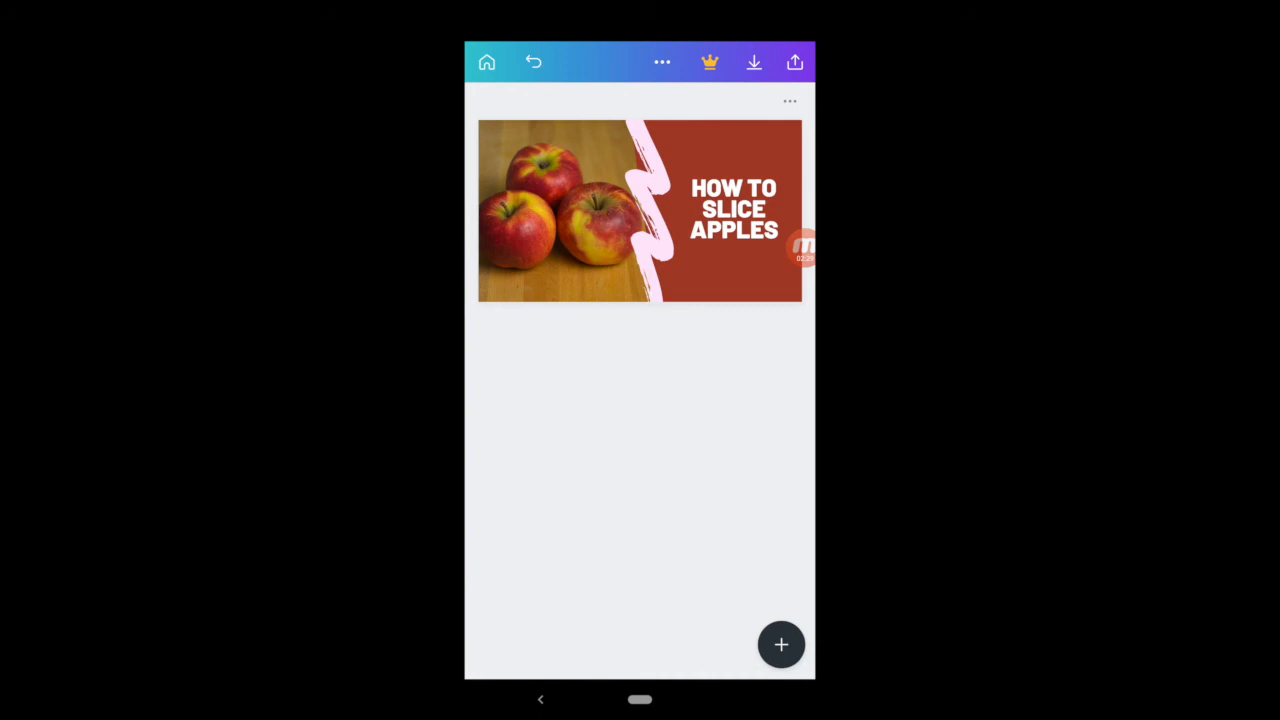
# Step: Change the pink zigzag brush stroke between the photo and the headline area to black and deselect it
pyautogui.click(652, 210)
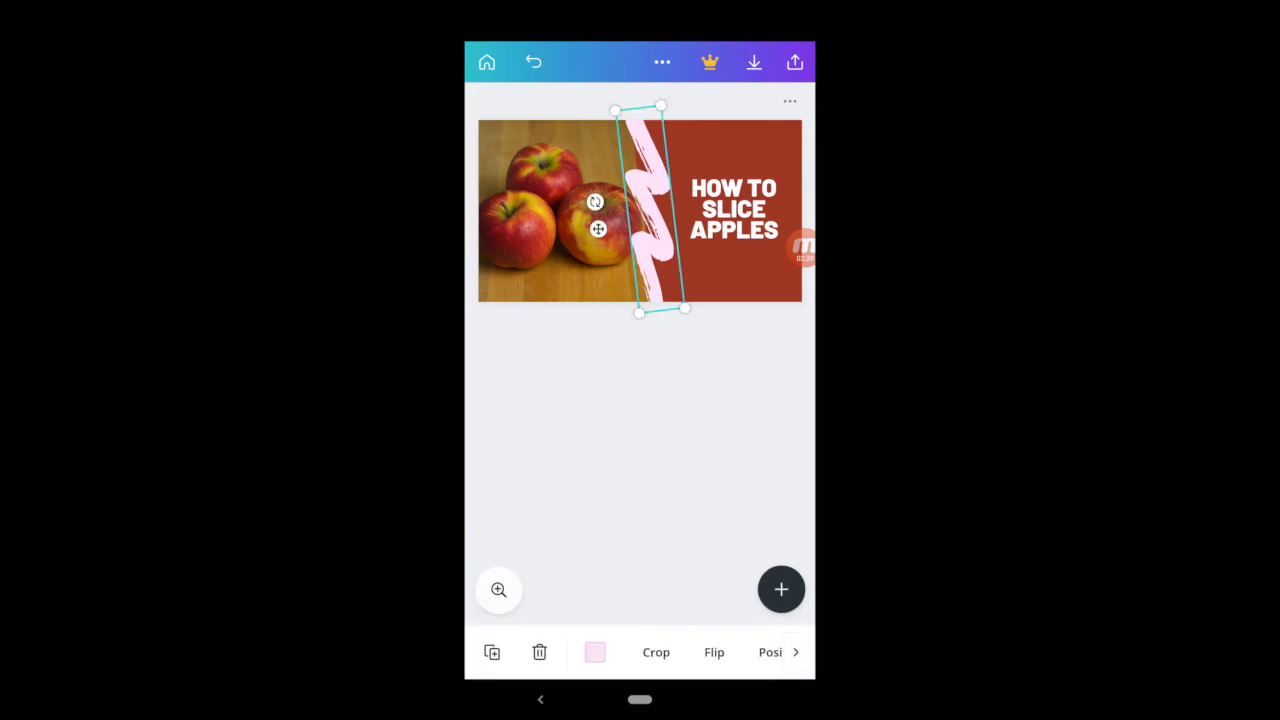
pyautogui.click(595, 652)
pyautogui.scroll(-3, 640, 580)
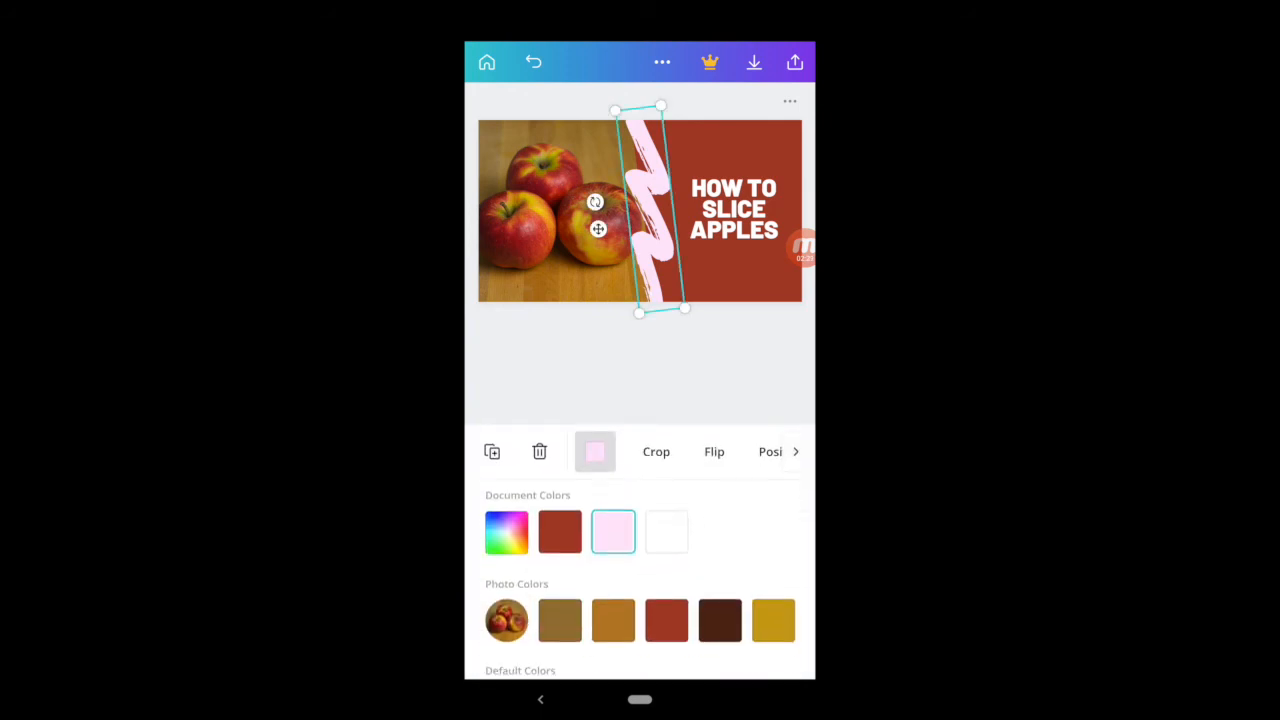
pyautogui.click(506, 557)
pyautogui.click(640, 370)
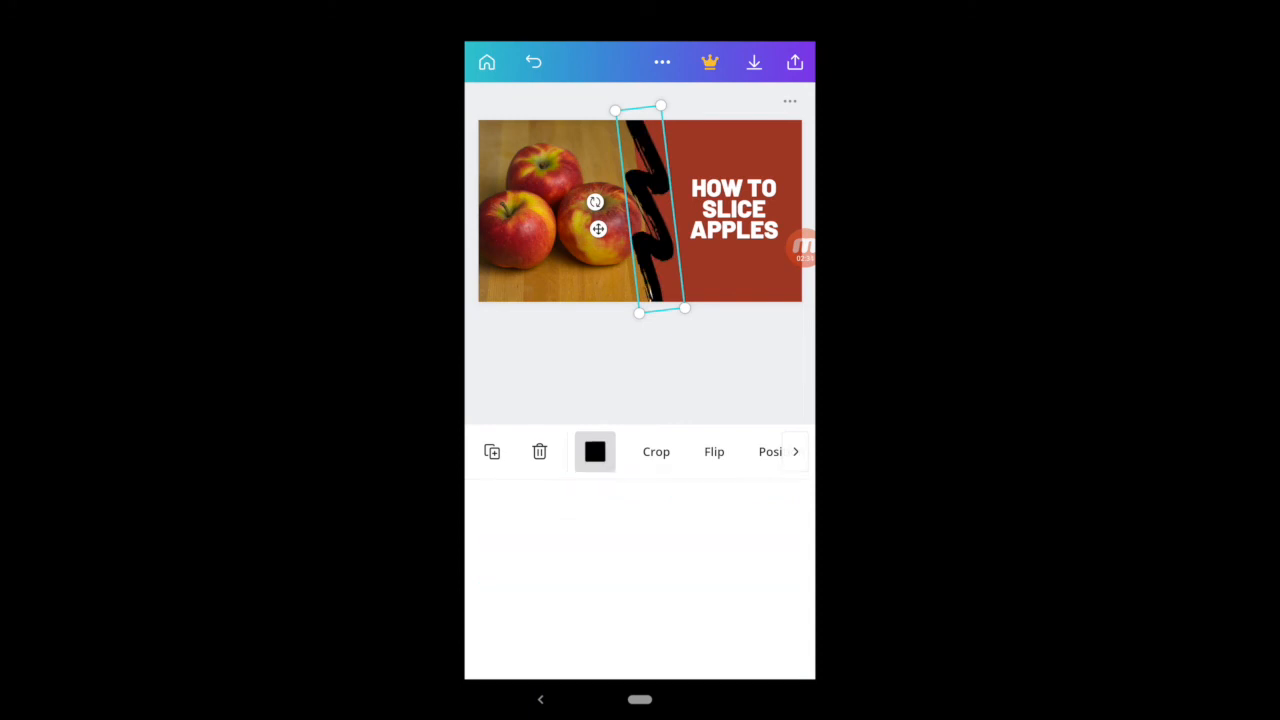
pyautogui.click(640, 430)
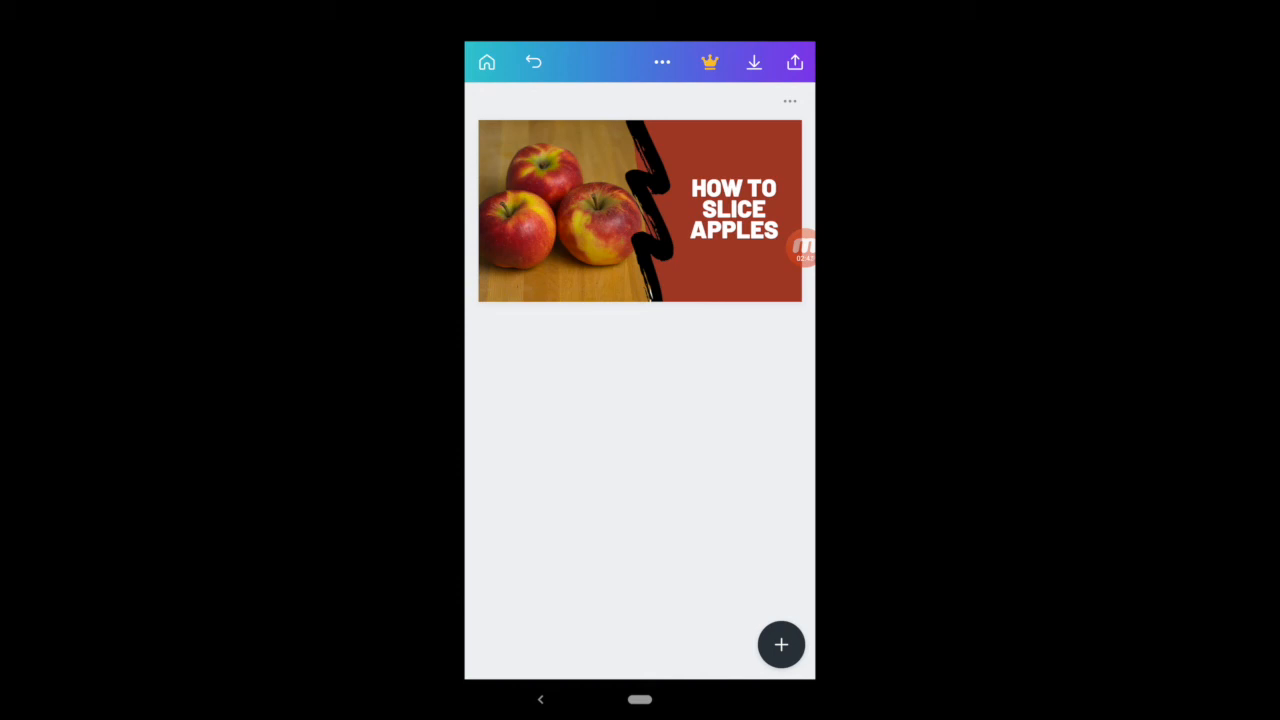
# Step: Download the finished apples thumbnail to the phone as a PNG and dismiss the Canva Pro offer
pyautogui.click(795, 62)
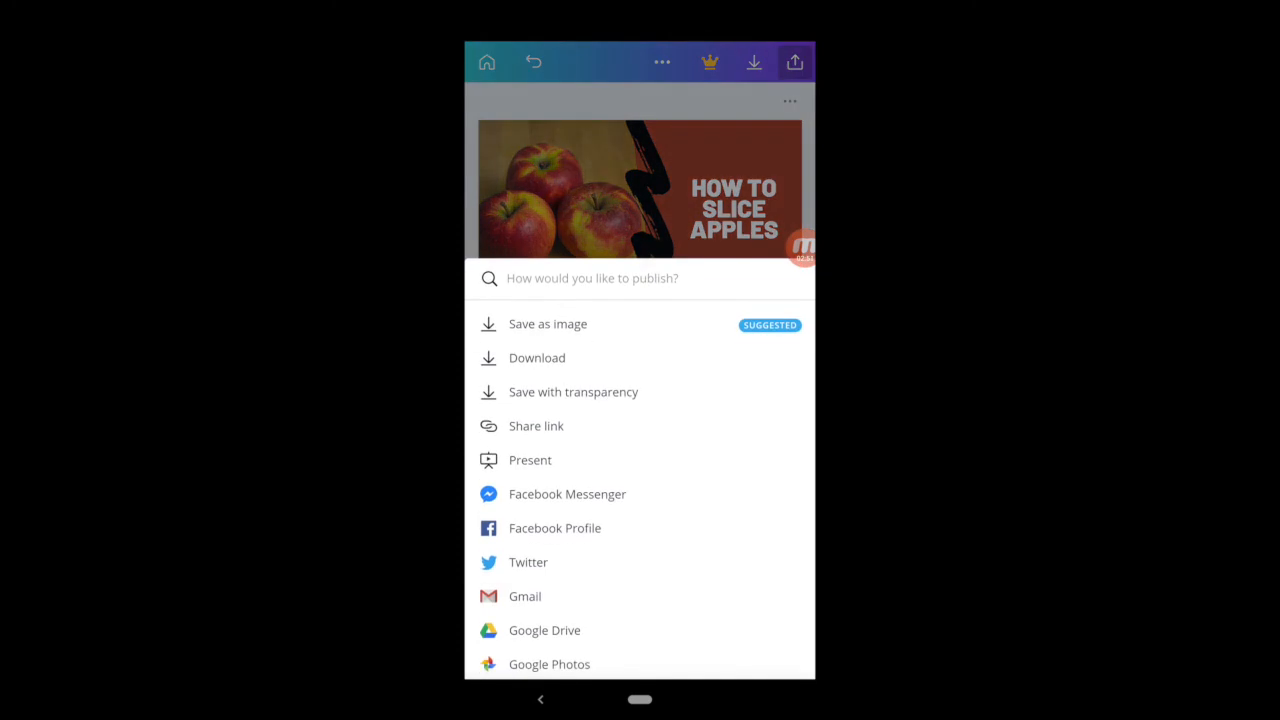
pyautogui.click(537, 358)
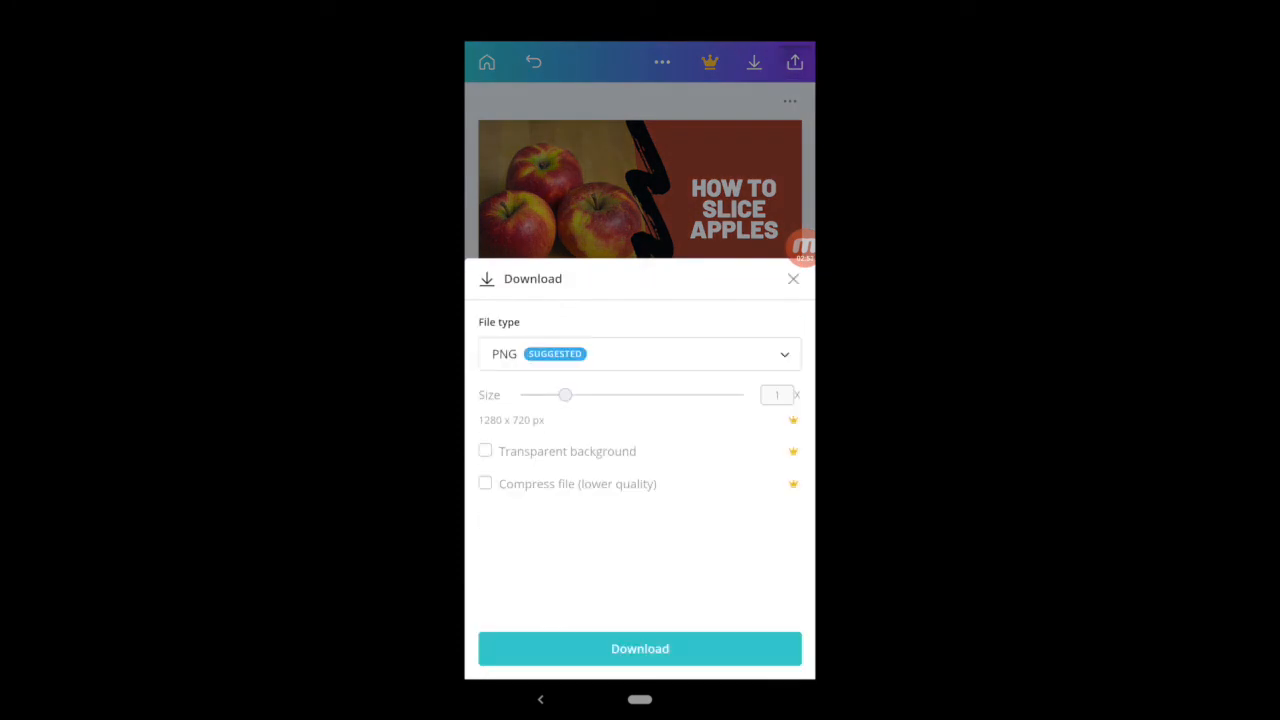
pyautogui.click(640, 648)
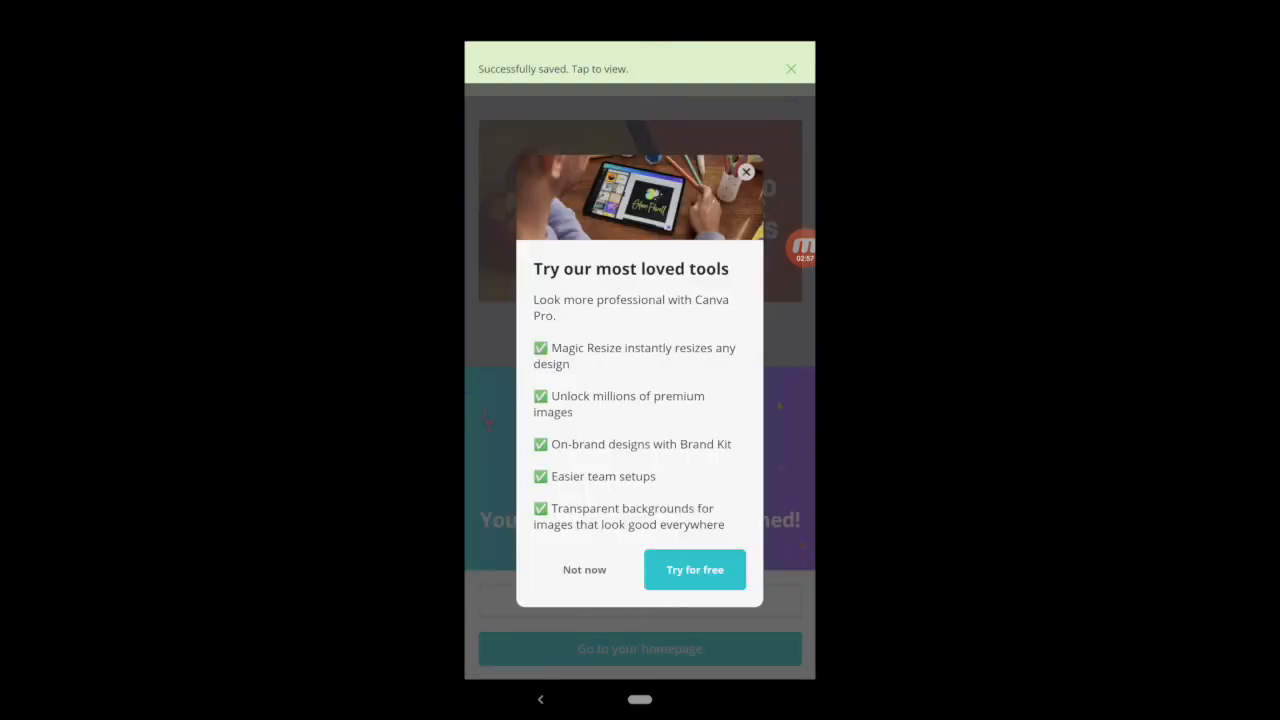
pyautogui.click(746, 172)
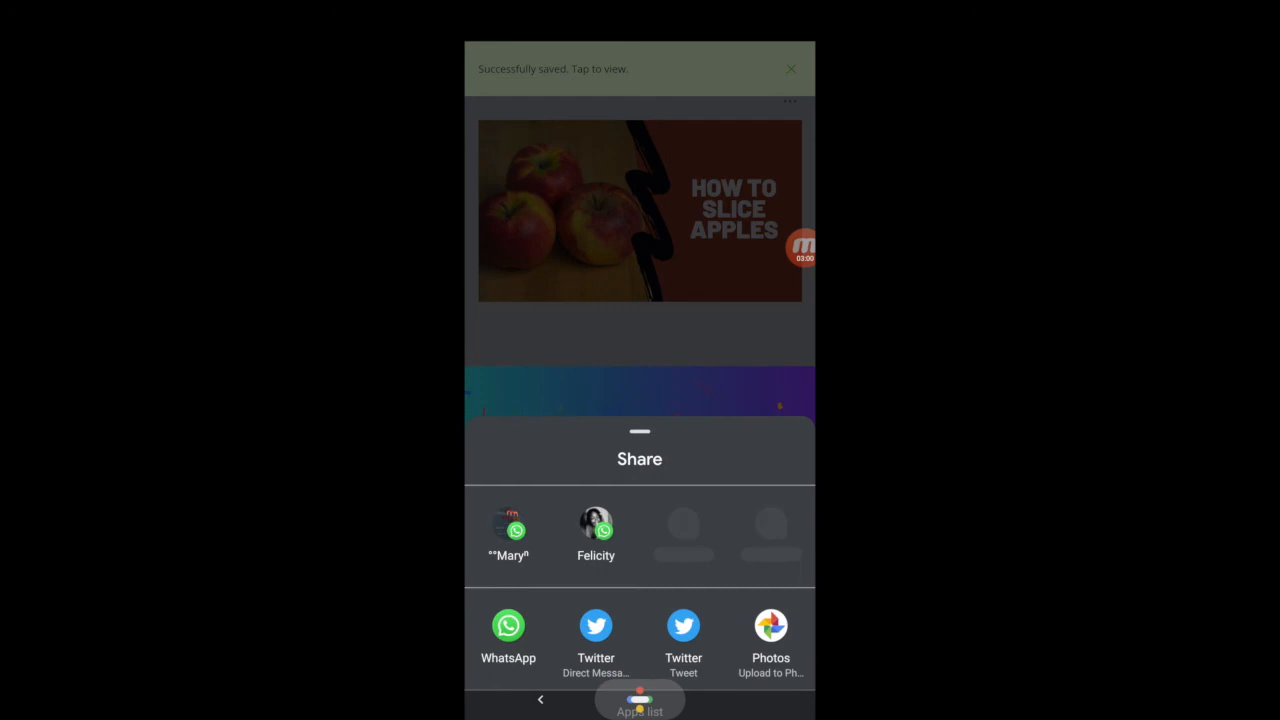
# Step: Switch to the Photos app, view the saved apples thumbnail in the Canva album, and return to the home screen
pyautogui.click(640, 700)
pyautogui.click(583, 372)
pyautogui.click(597, 655)
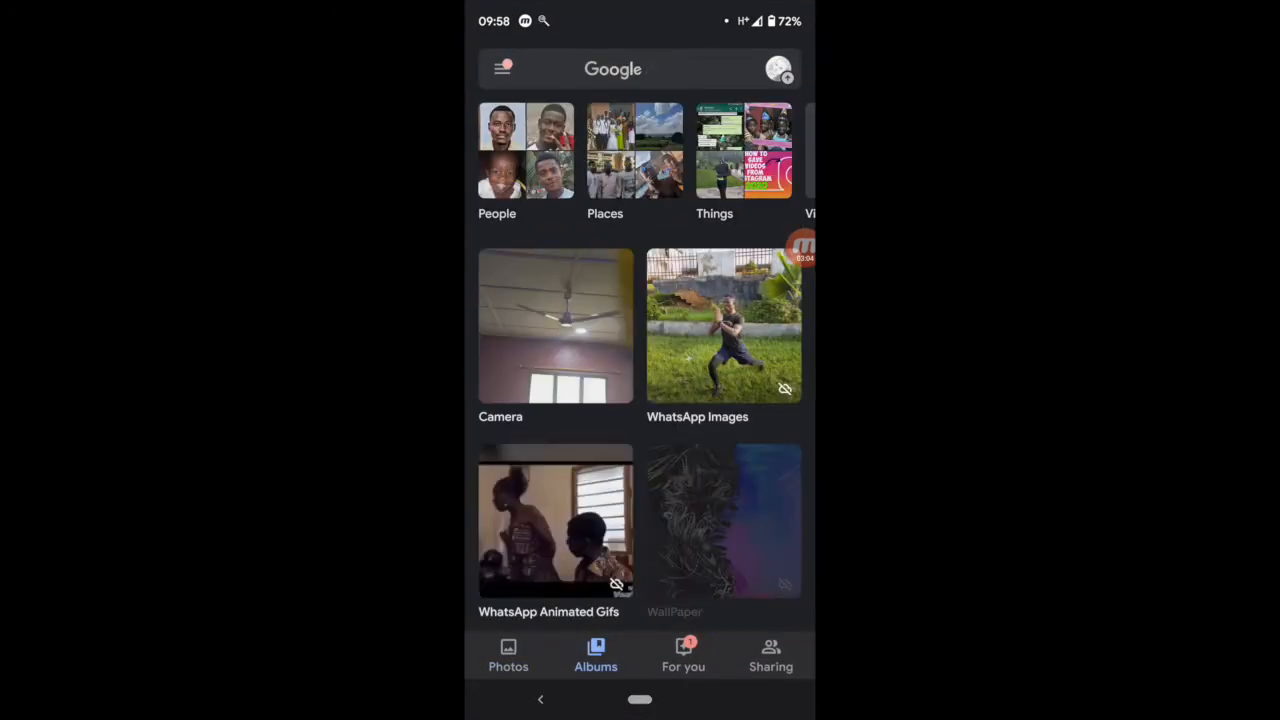
pyautogui.click(724, 326)
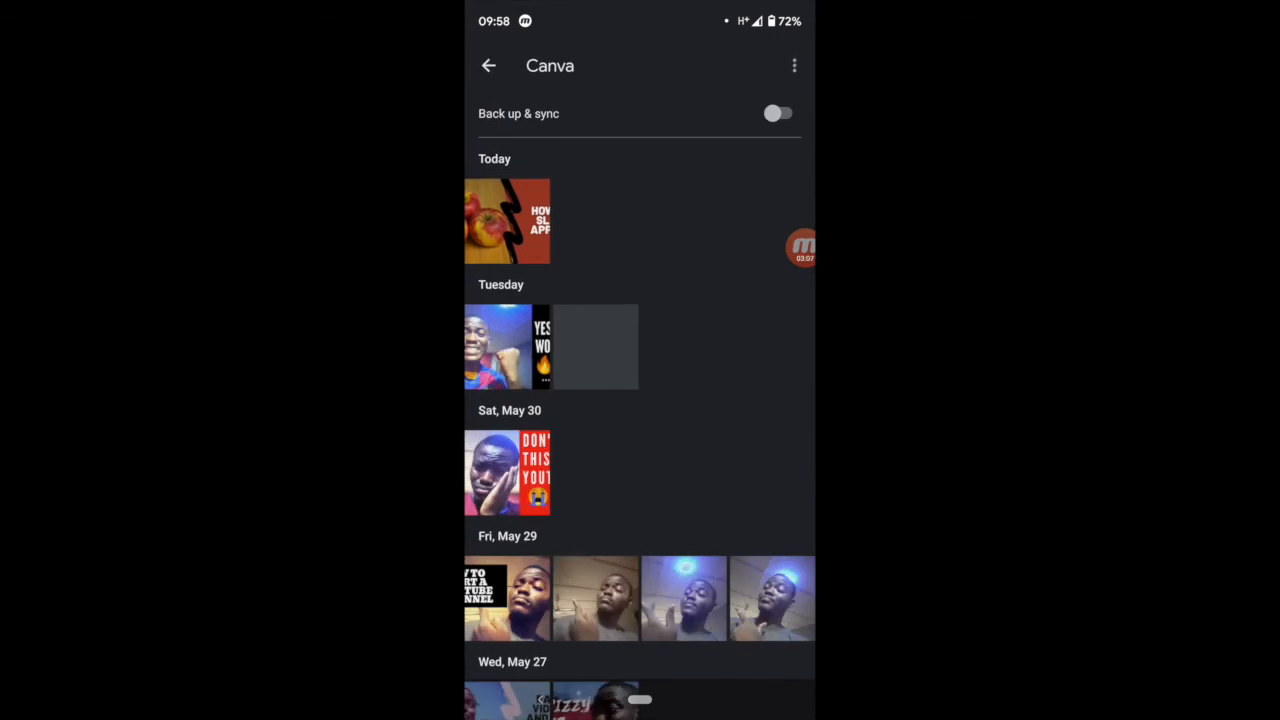
pyautogui.click(507, 220)
pyautogui.moveTo(740, 360); pyautogui.dragTo(700, 360)
pyautogui.moveTo(560, 360)
pyautogui.mouseDown()
pyautogui.moveTo(700, 360)
pyautogui.moveTo(540, 360)
pyautogui.mouseUp()
pyautogui.moveTo(740, 360)
pyautogui.mouseDown()
pyautogui.moveTo(540, 360)
pyautogui.moveTo(740, 360)
pyautogui.mouseUp()
pyautogui.moveTo(560, 360); pyautogui.dragTo(740, 360)
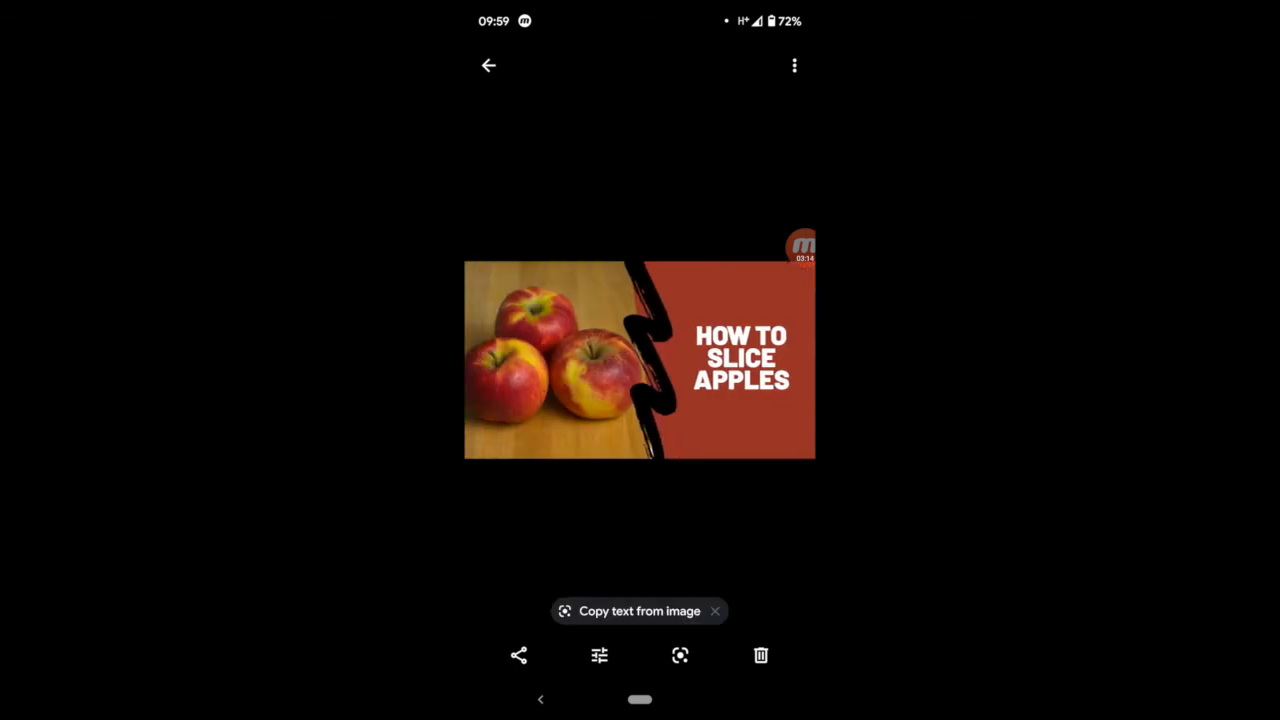
pyautogui.click(640, 699)
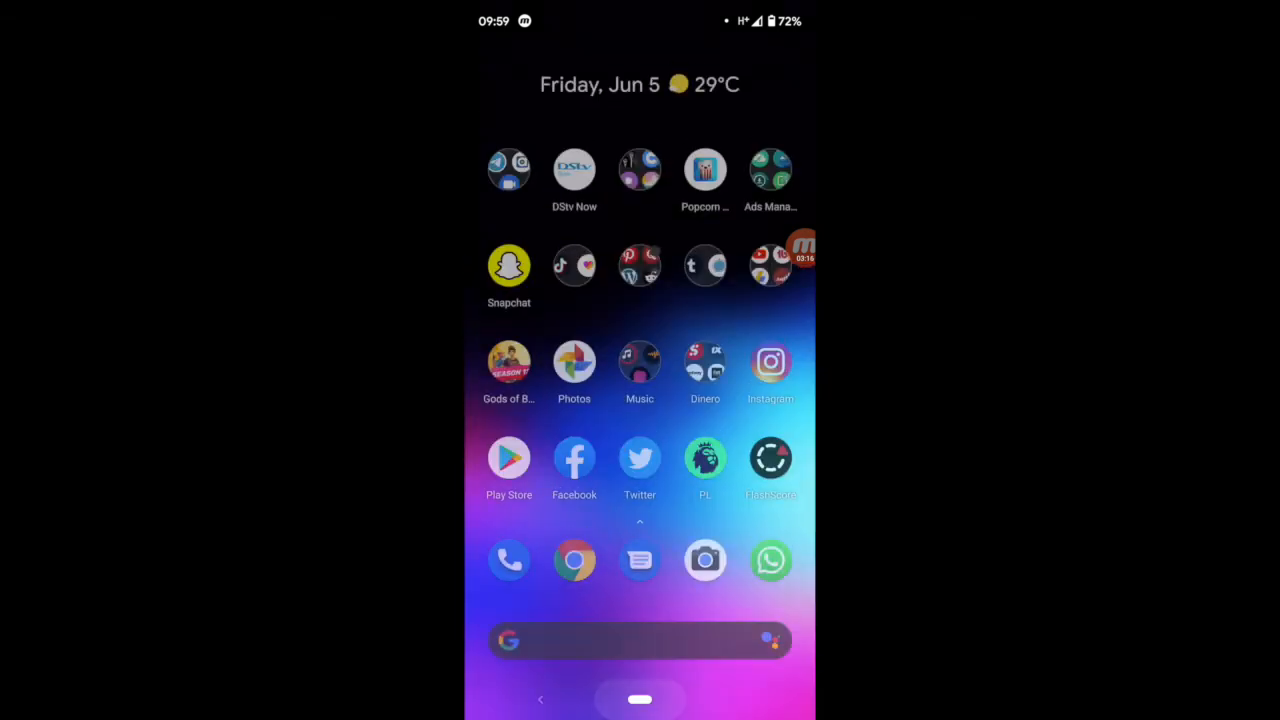
# Step: Switch to the Play Store, search for "youtube studio" and open the YouTube Studio app page
pyautogui.click(771, 278)
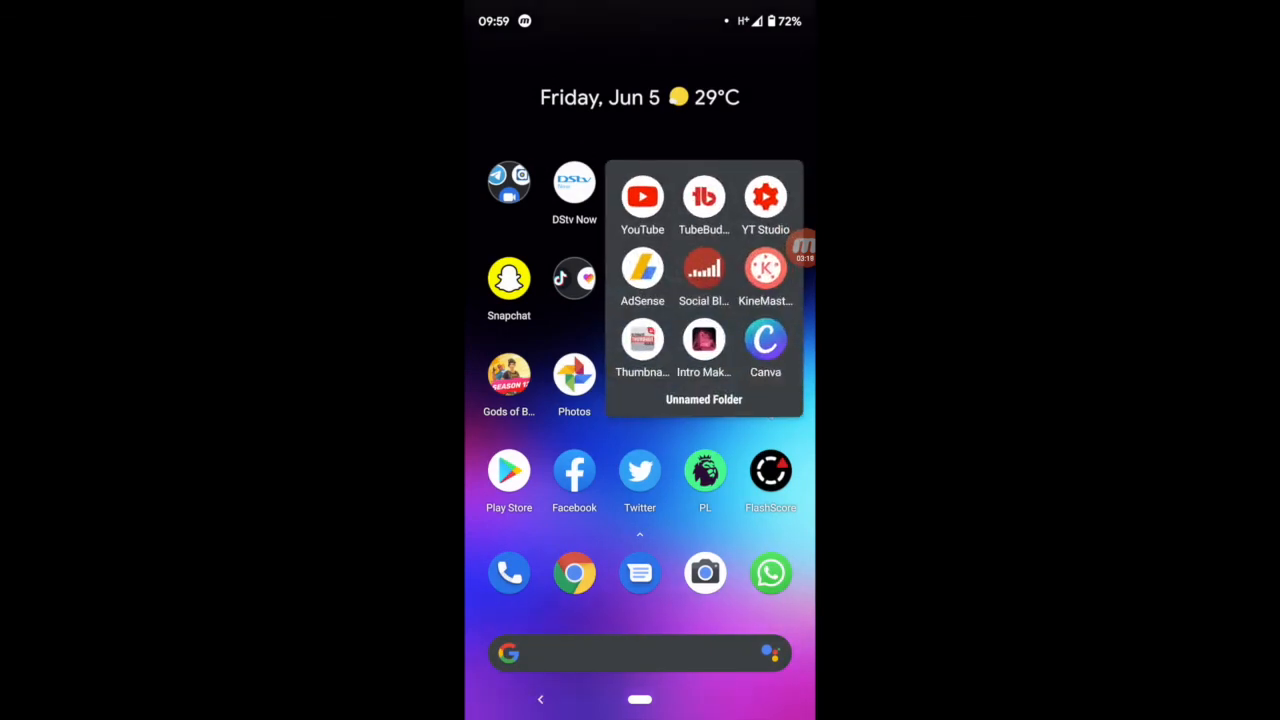
pyautogui.click(640, 699)
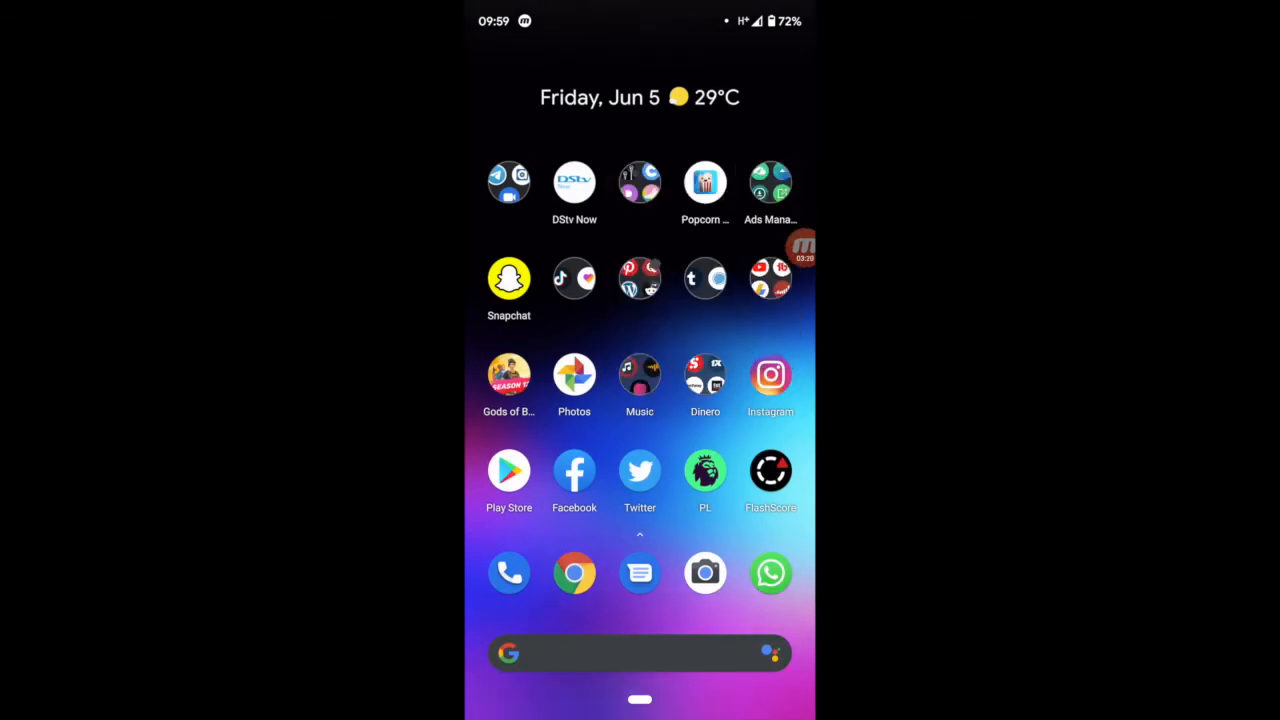
pyautogui.click(509, 471)
pyautogui.click(580, 65)
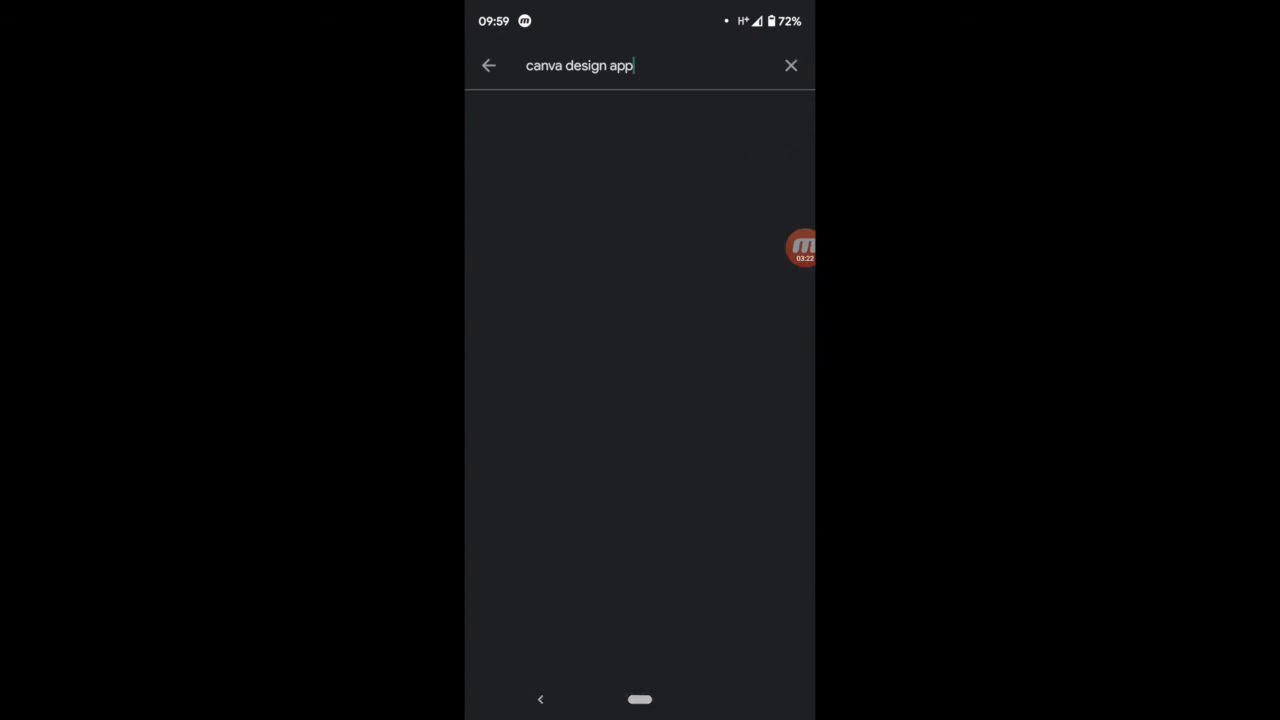
pyautogui.press('BackSpace')
pyautogui.press('BackSpace')
pyautogui.press('BackSpace')
pyautogui.press('BackSpace')
pyautogui.press('BackSpace')
pyautogui.press('BackSpace')
pyautogui.press('BackSpace')
pyautogui.press('BackSpace')
pyautogui.press('BackSpace')
pyautogui.press('BackSpace')
pyautogui.press('BackSpace')
pyautogui.press('BackSpace')
pyautogui.press('BackSpace')
pyautogui.press('BackSpace')
pyautogui.press('BackSpace')
pyautogui.press('BackSpace')
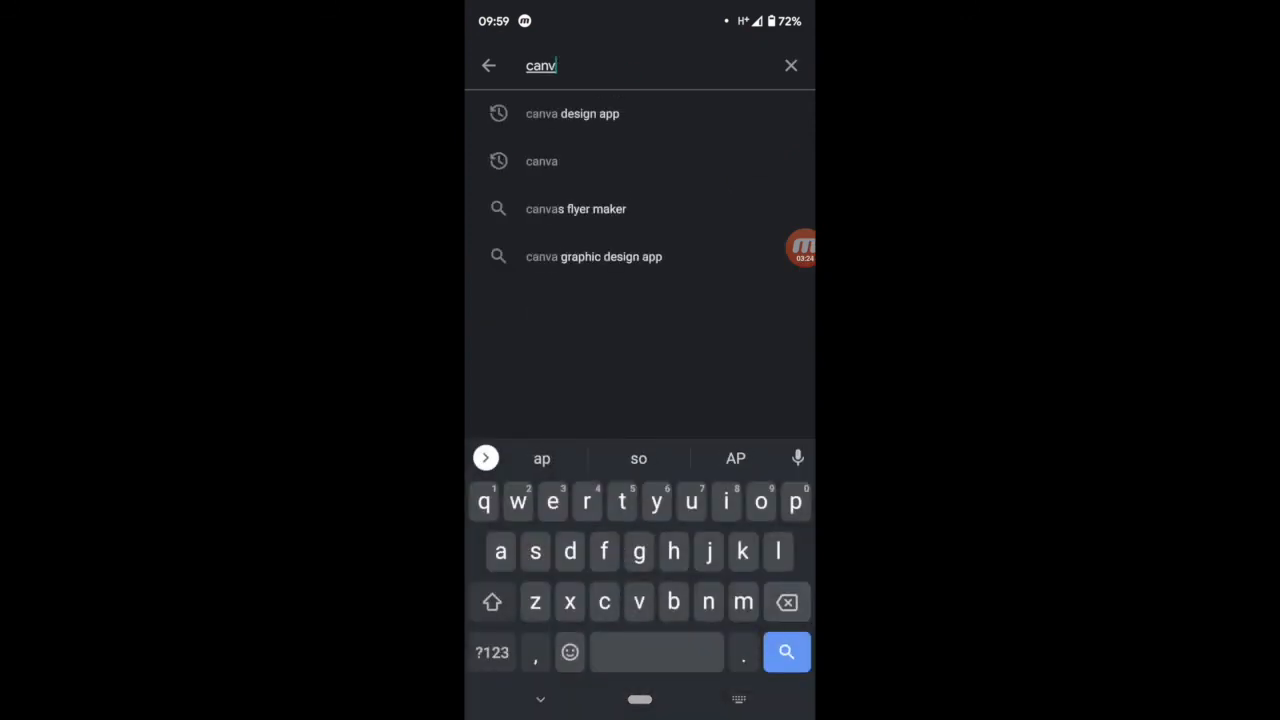
pyautogui.write('youtube')
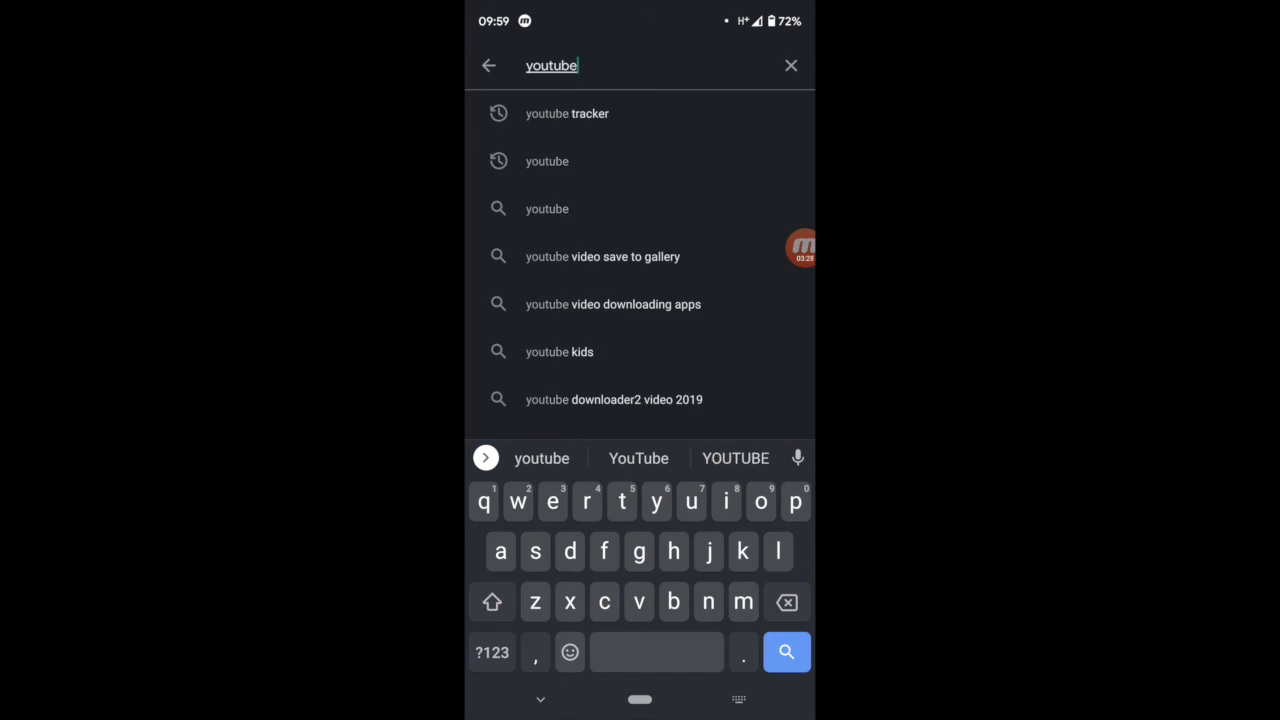
pyautogui.write(' studio')
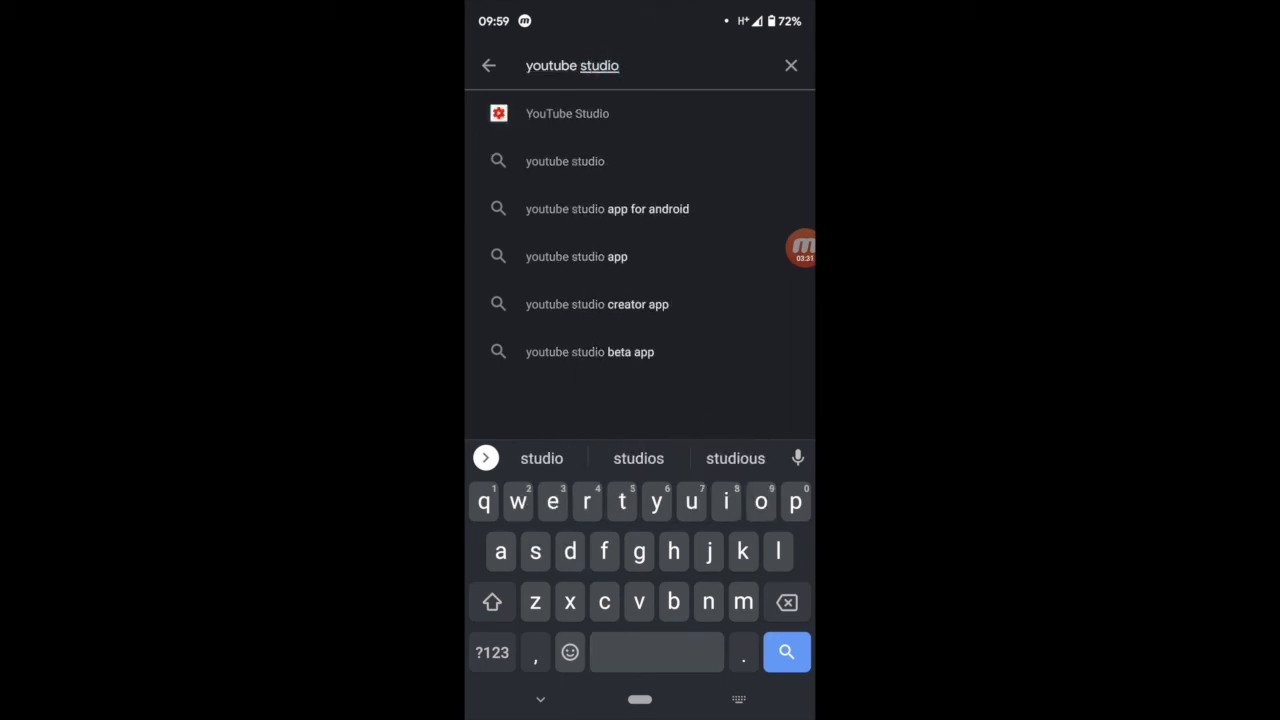
pyautogui.press('Return')
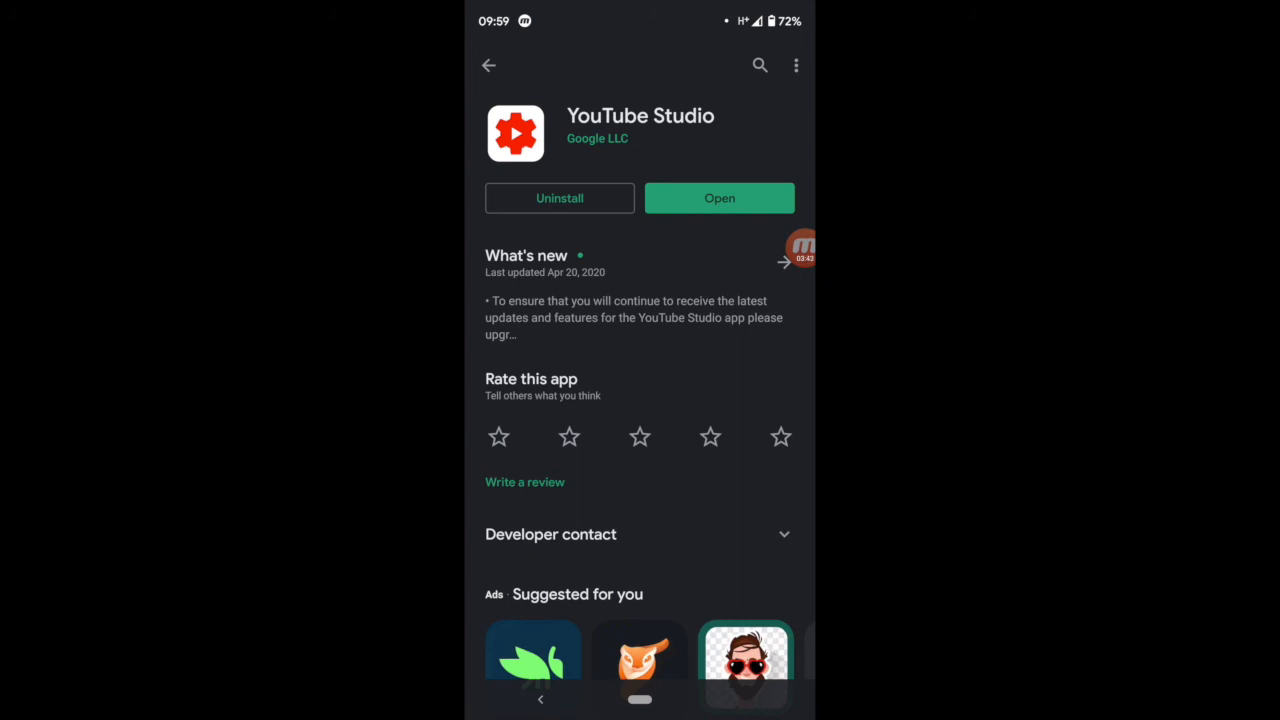
# Step: Open YouTube Studio and bring up the editing page of the latest video, "GAIN VIEWS WITH THIS STRATEGY : External Traffic Source"
pyautogui.click(719, 198)
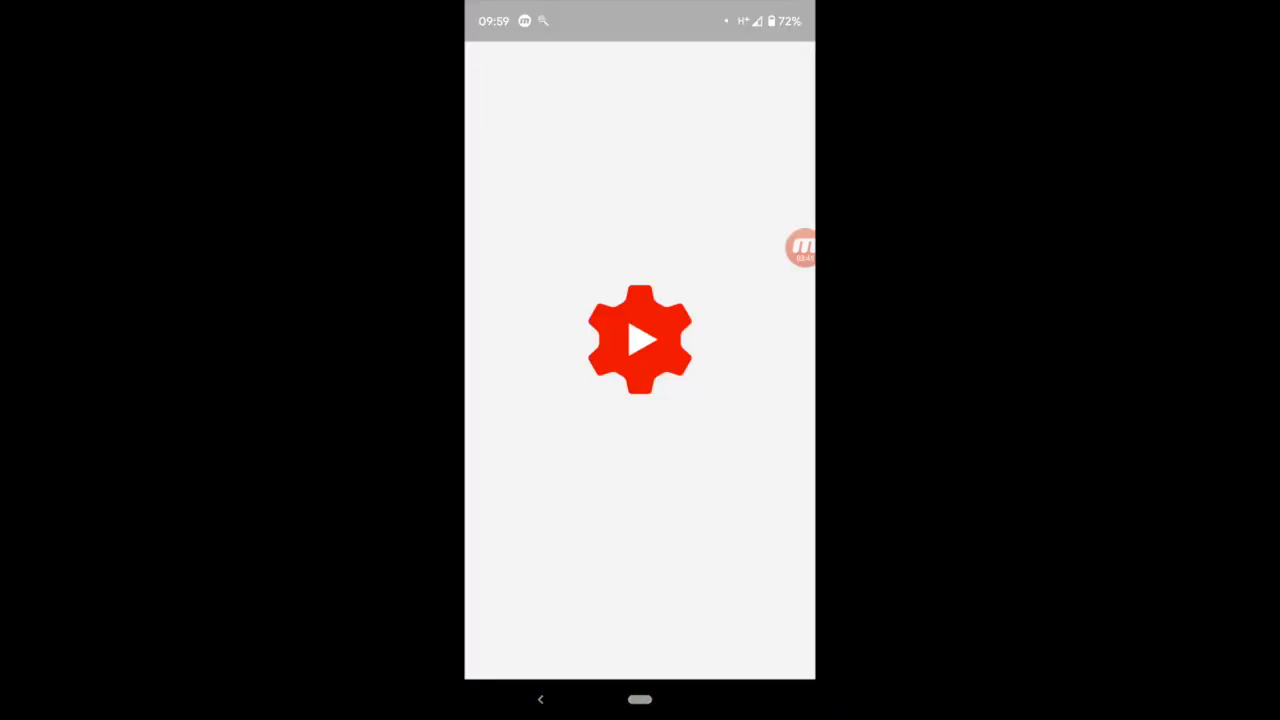
pyautogui.scroll(-2, 640, 400)
pyautogui.click(700, 334)
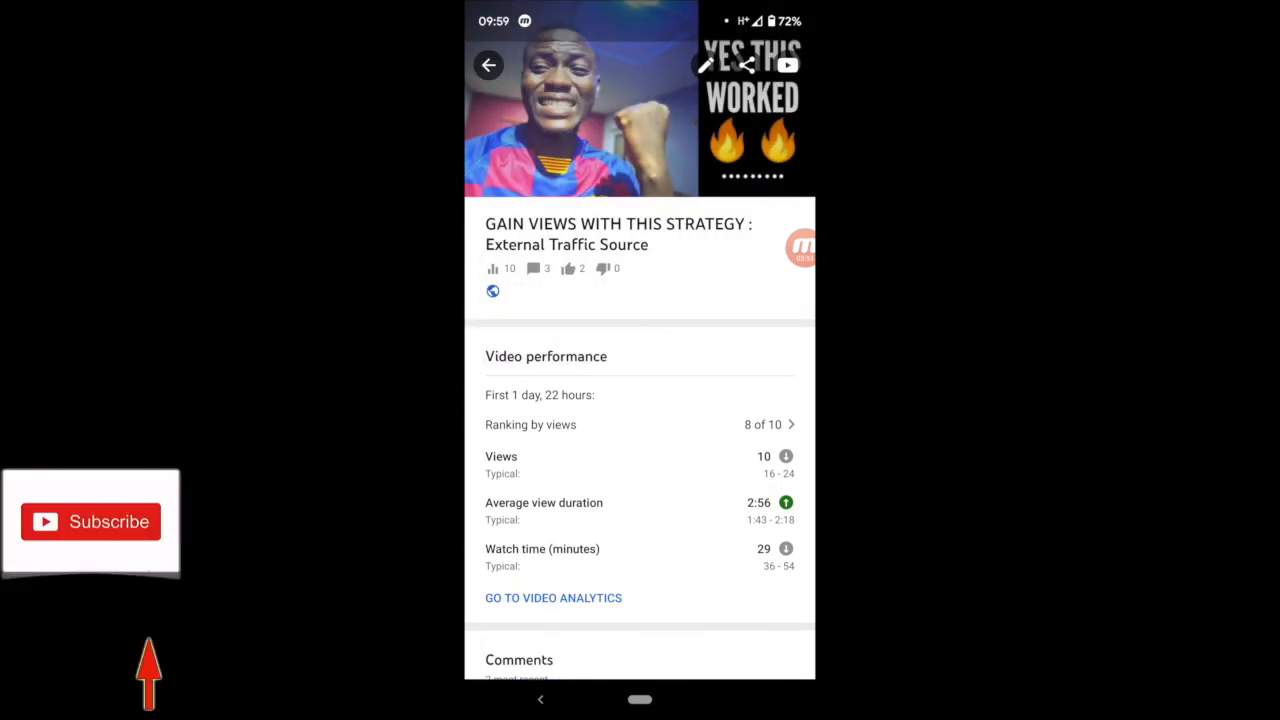
pyautogui.click(706, 65)
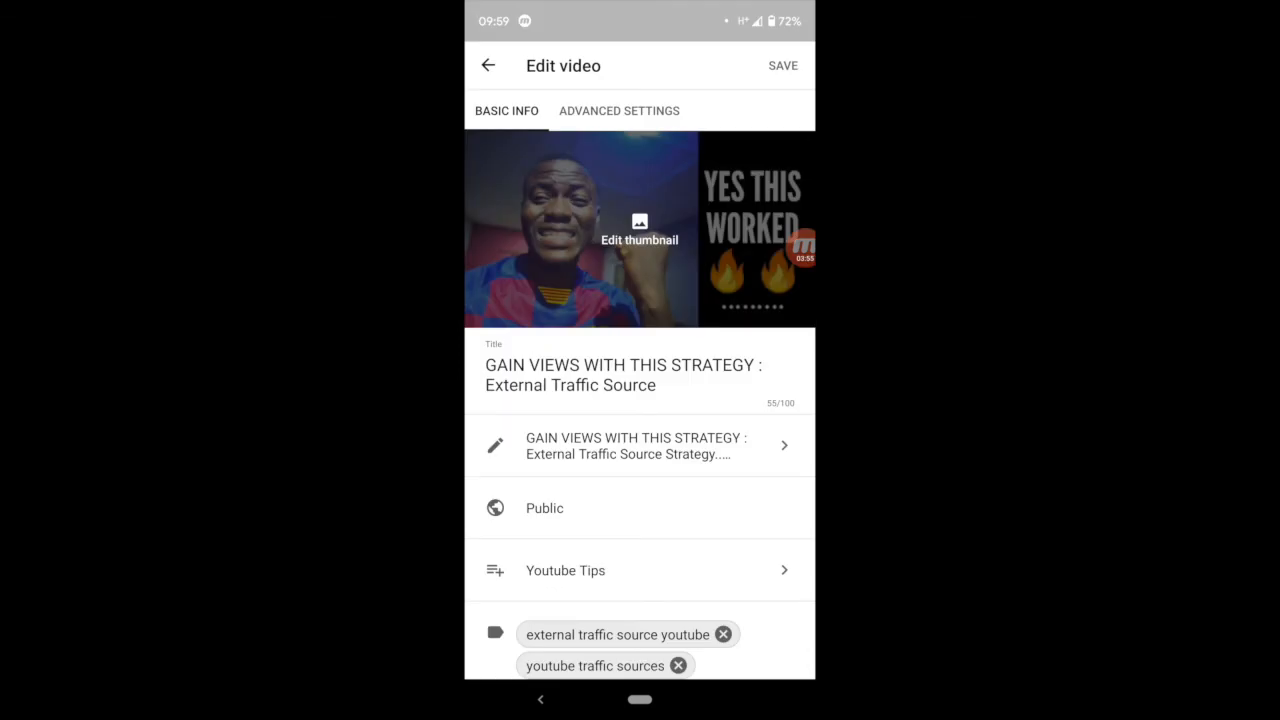
# Step: Try the "How to slice apples" image from the phone's recent images as the video's custom thumbnail
pyautogui.click(639, 230)
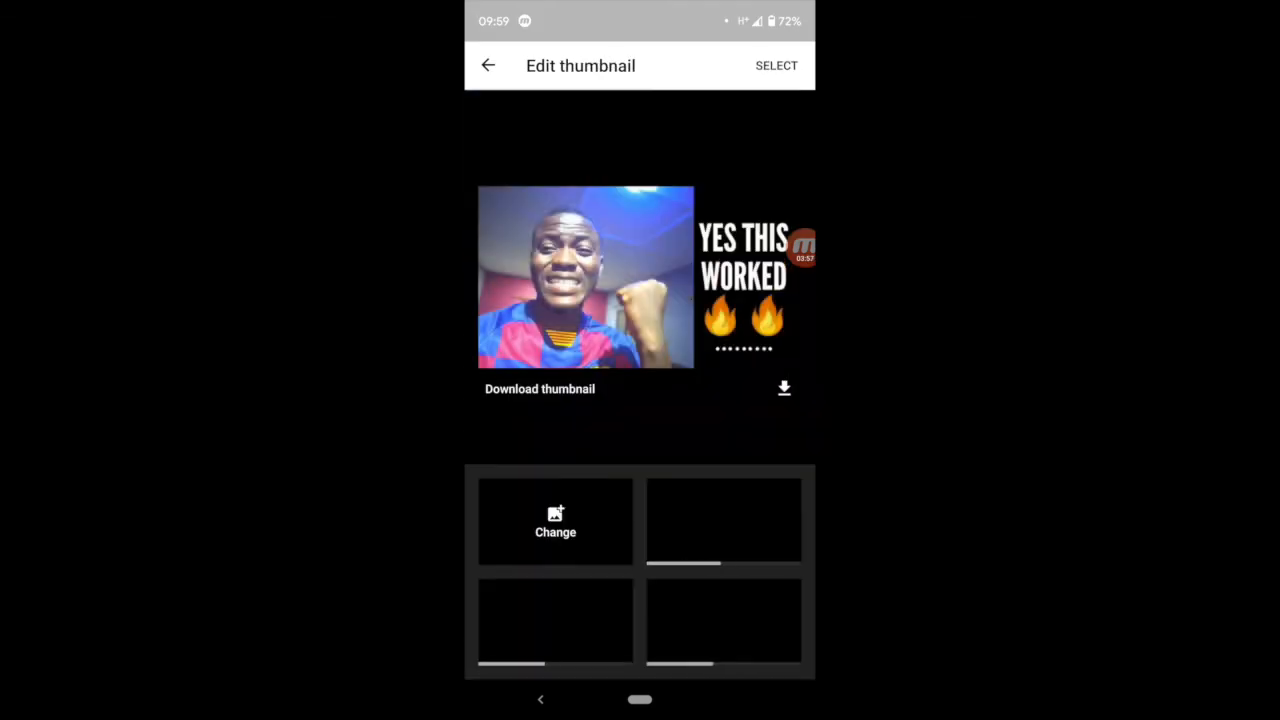
pyautogui.click(555, 522)
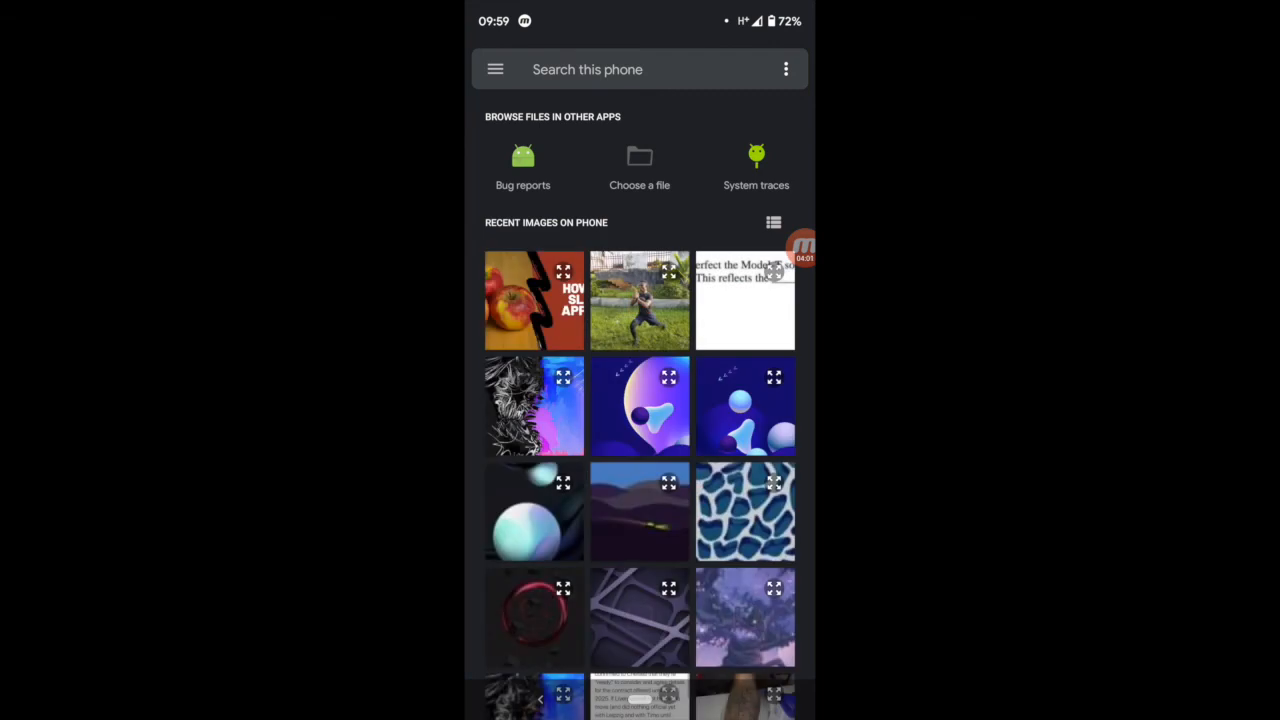
pyautogui.click(534, 300)
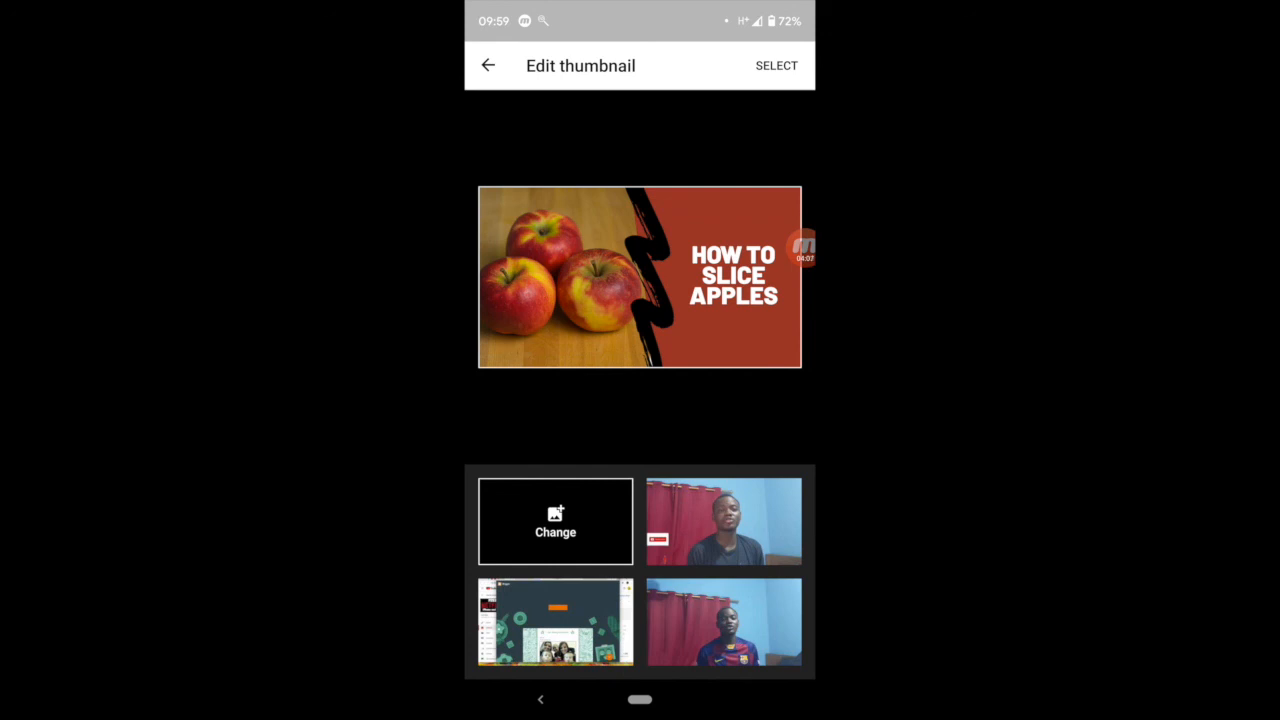
# Step: Discard the thumbnail change and go back through the video's pages to the dashboard
pyautogui.click(540, 700)
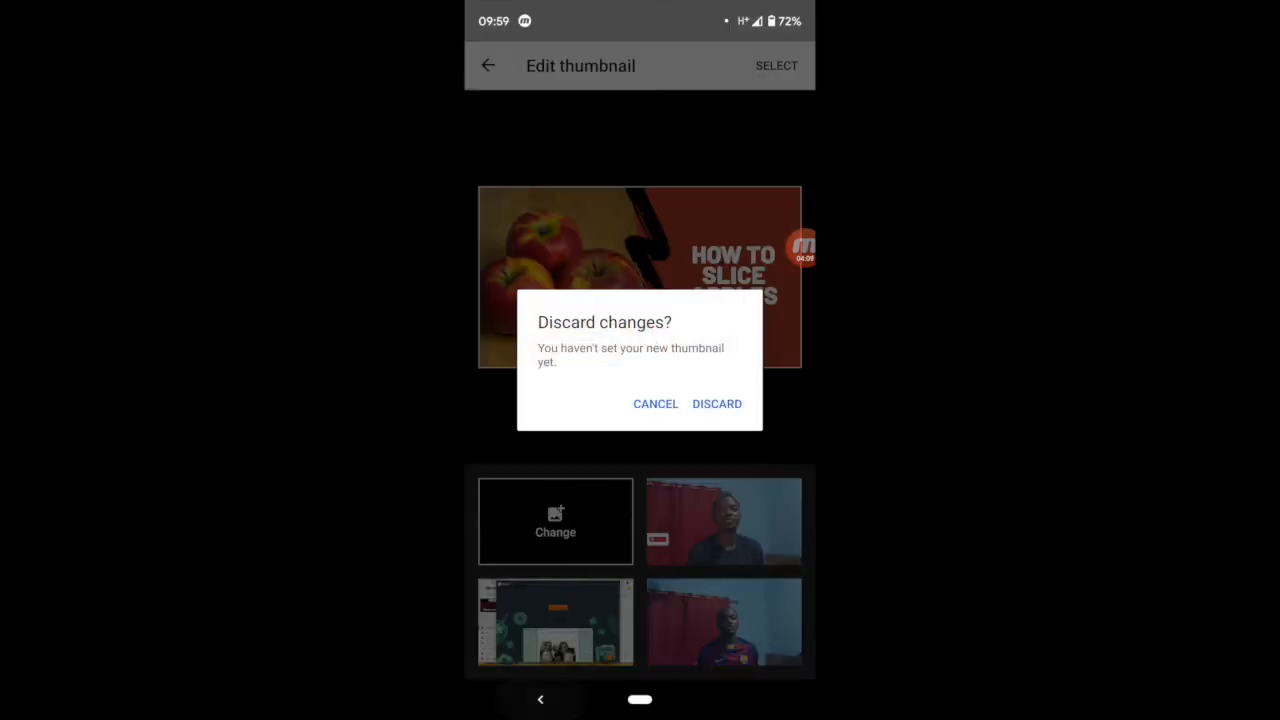
pyautogui.click(717, 403)
pyautogui.click(540, 700)
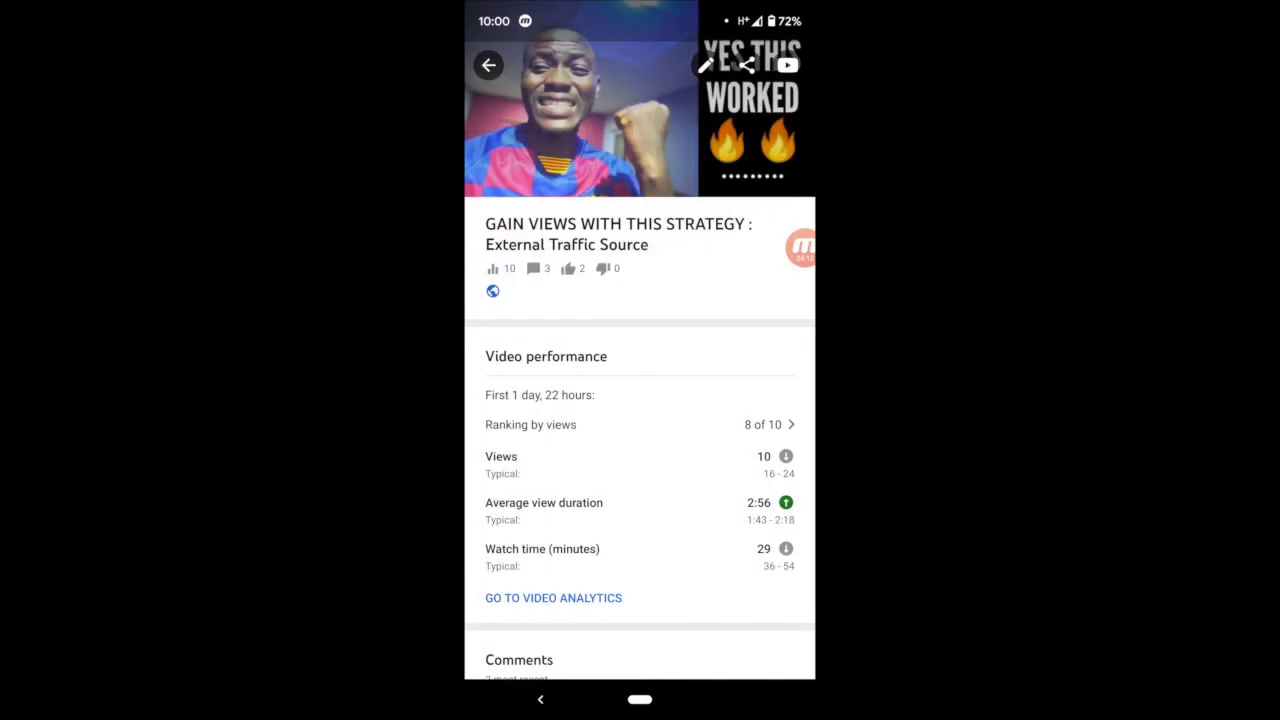
pyautogui.click(540, 700)
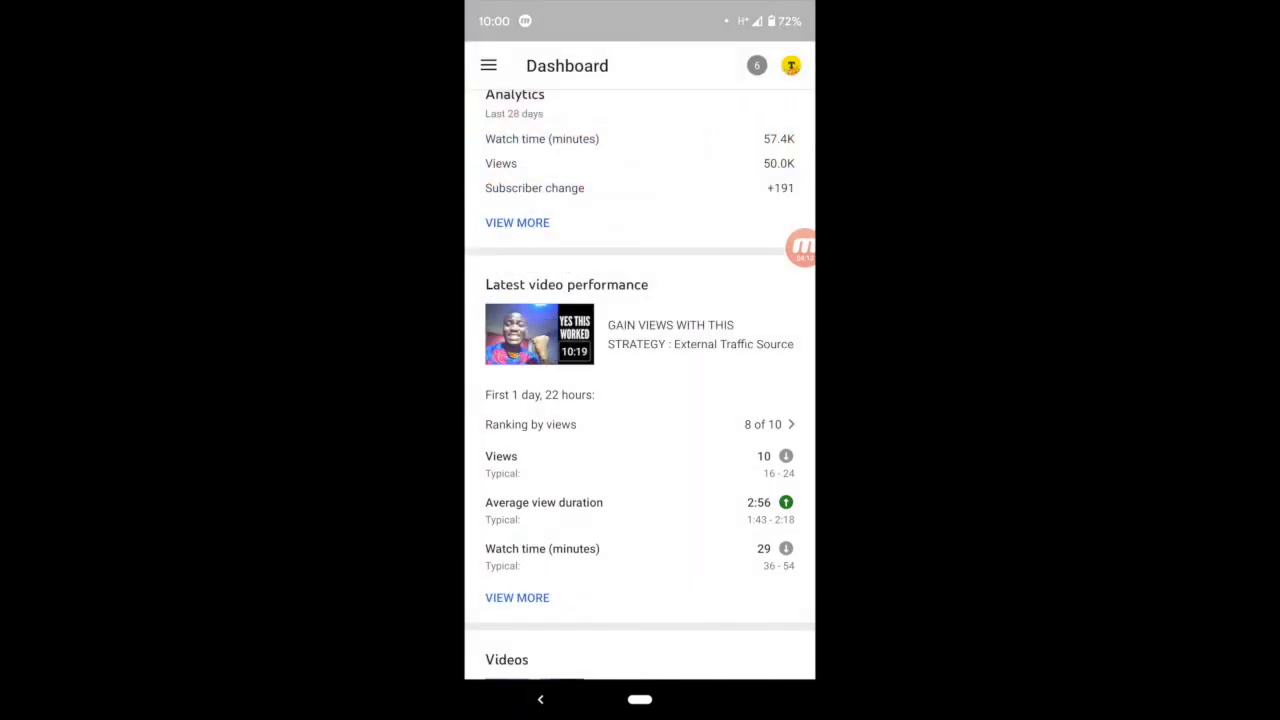